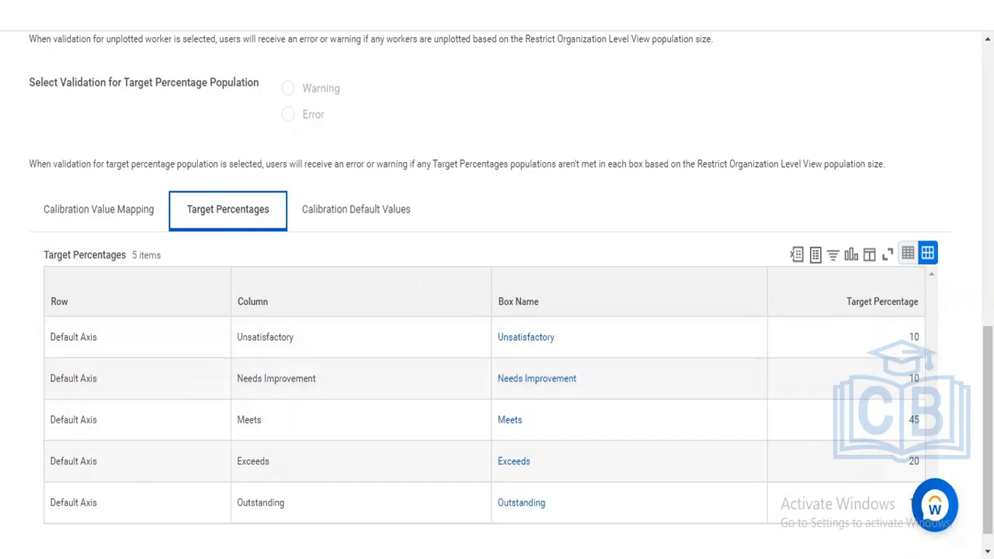
- Compare the Value Mapping and Target Percentages tabs, ending on Calibration Default Values (column: Last Review - Overall Rating)
{"action": "scroll", "coordinate": [762, 396], "scroll_direction": "down", "scroll_amount": 1}
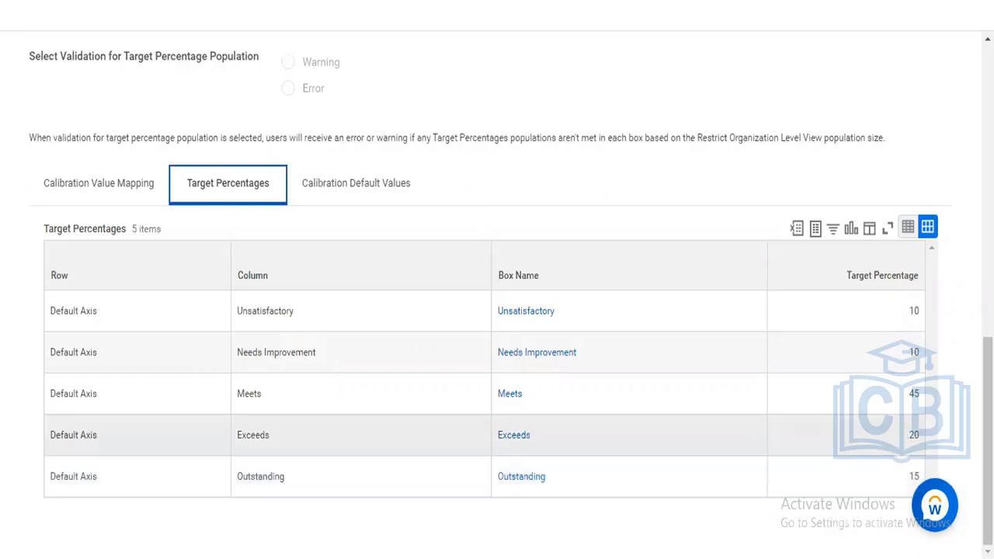
{"action": "scroll", "coordinate": [371, 212], "scroll_direction": "up", "scroll_amount": 1}
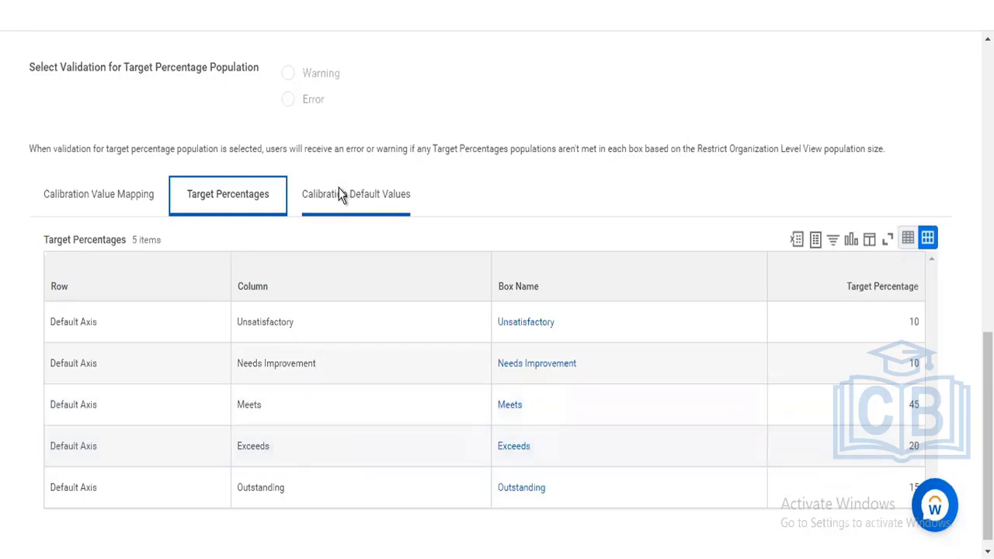
{"action": "left_click", "coordinate": [339, 194]}
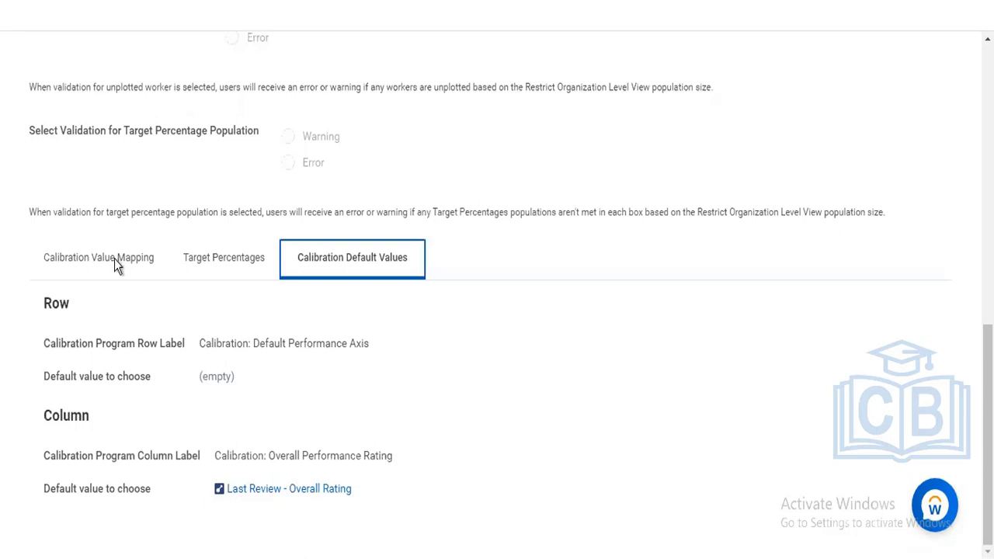
{"action": "left_click", "coordinate": [87, 257]}
{"action": "left_click", "coordinate": [222, 268]}
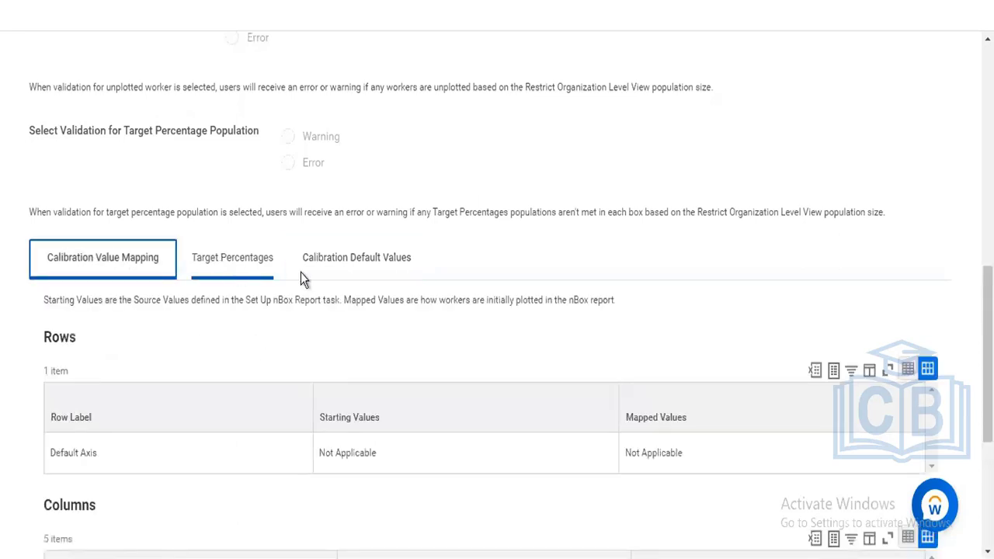
{"action": "left_click", "coordinate": [370, 275]}
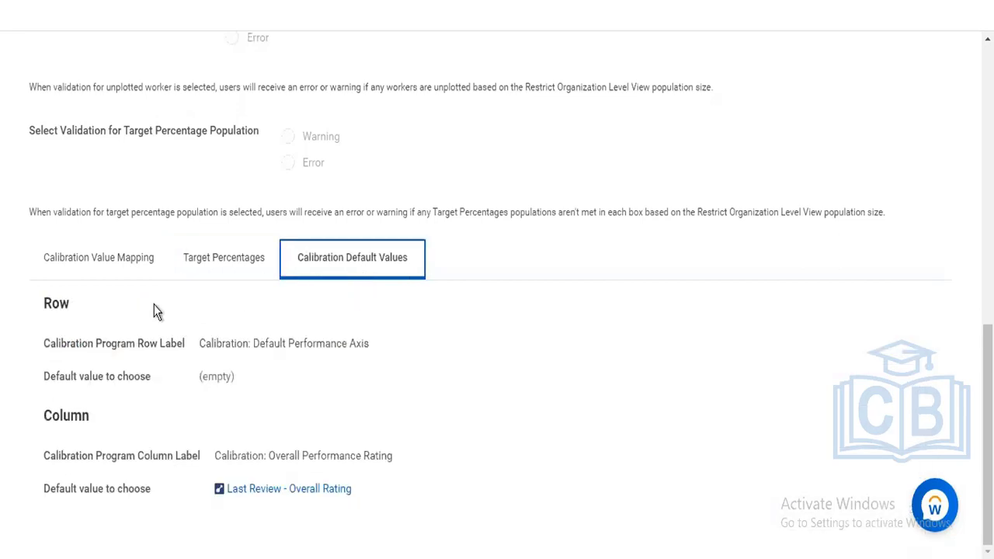
{"action": "left_click", "coordinate": [92, 264]}
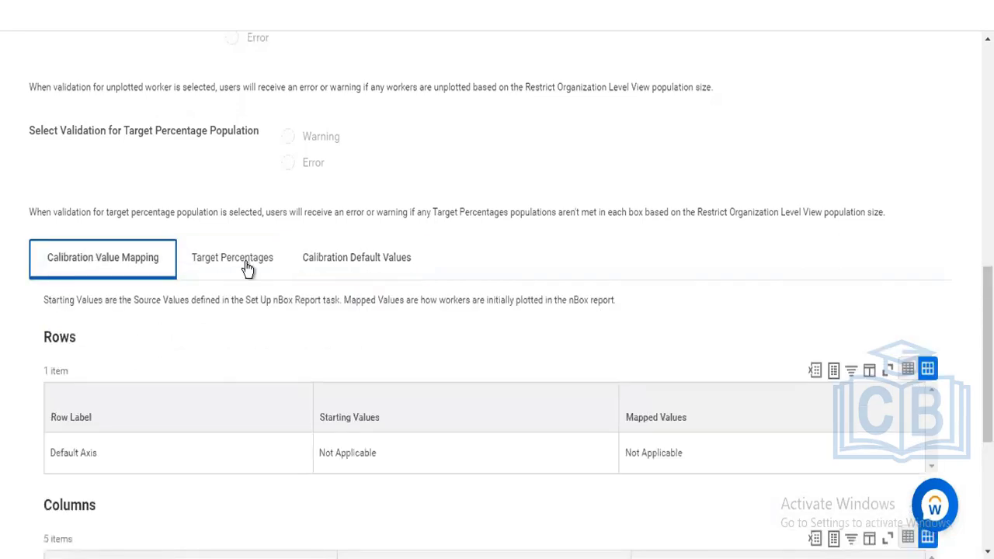
{"action": "left_click", "coordinate": [247, 268]}
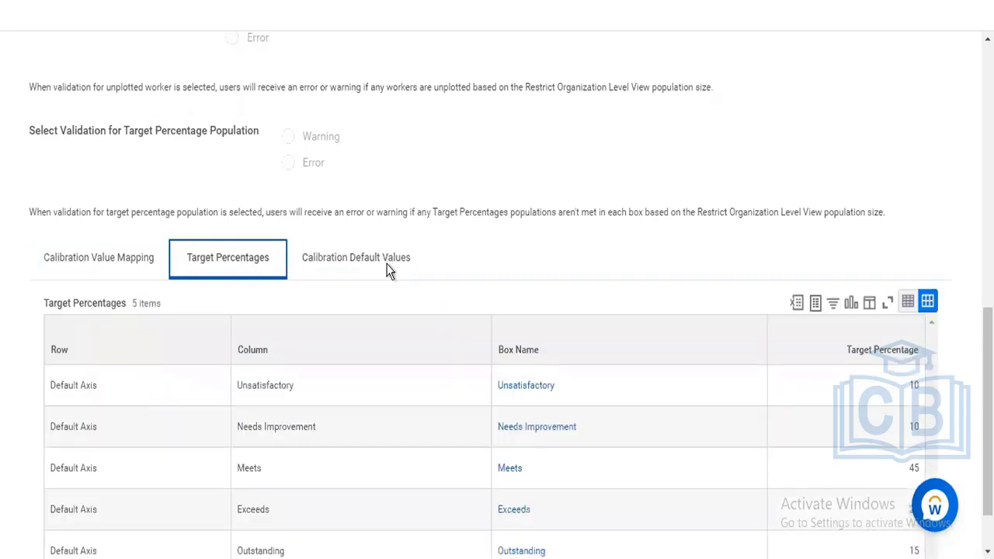
{"action": "left_click", "coordinate": [377, 258]}
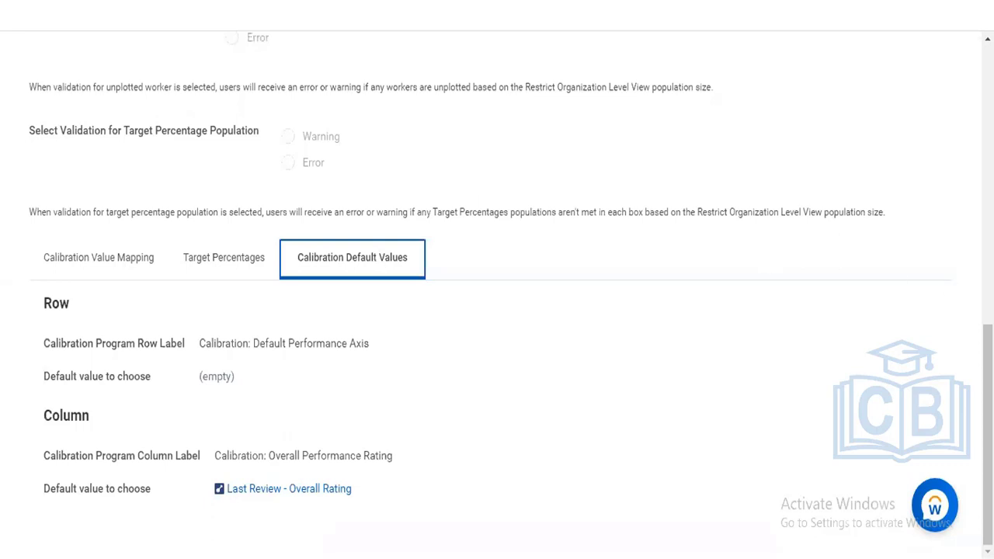
- Scroll to the top of View Calibration Program and clear the global search bar
{"action": "left_click_drag", "start_coordinate": [988, 435], "coordinate": [988, 156]}
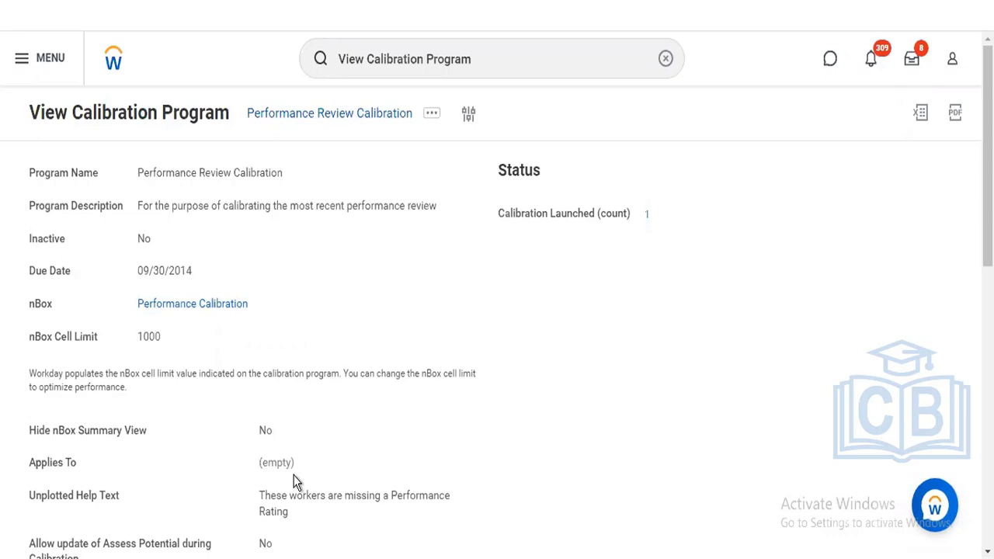
{"action": "left_click", "coordinate": [665, 61]}
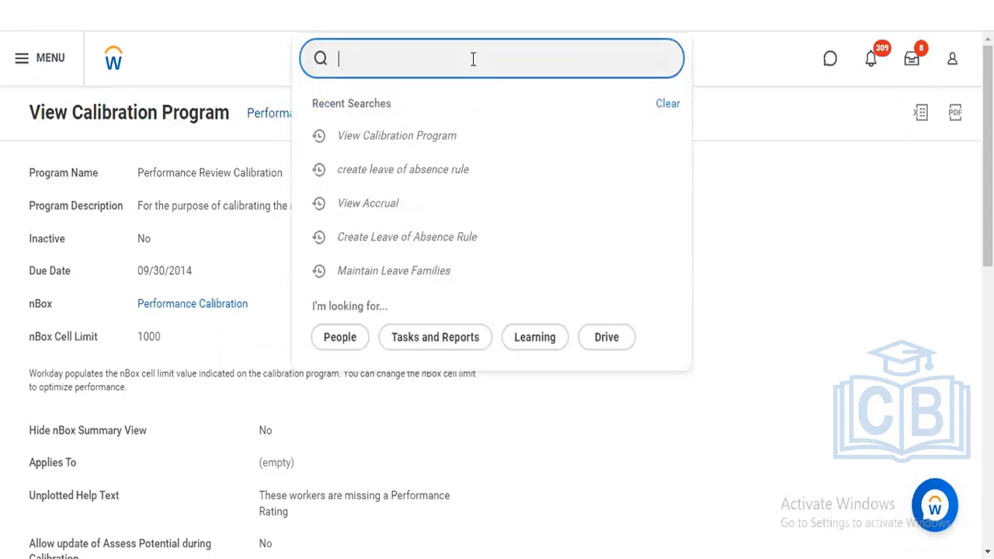
- Search 'bp: launch calibration' to list its 21 business process definition results
{"action": "type", "text": "bp: launch cali"}
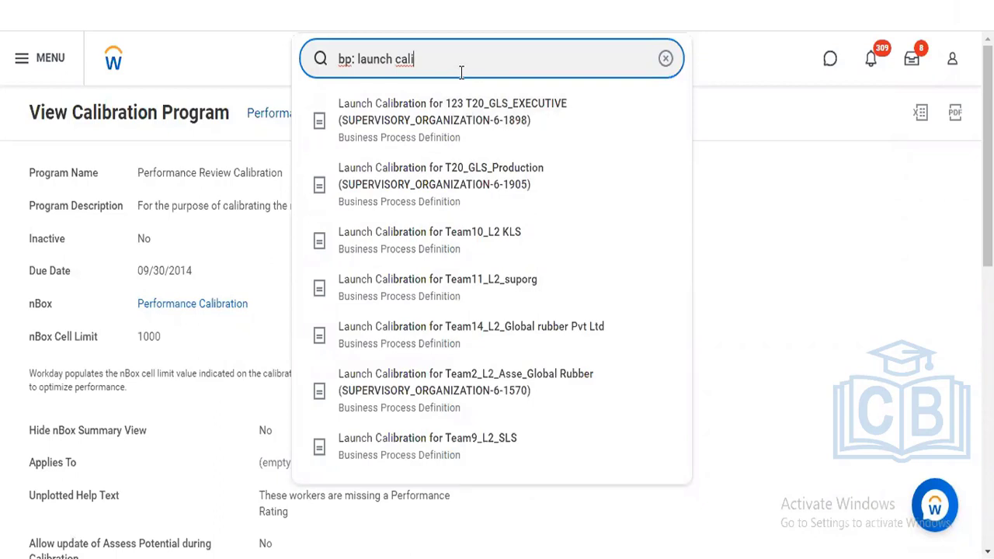
{"action": "type", "text": "b"}
{"action": "type", "text": "ration"}
{"action": "key", "text": "Return"}
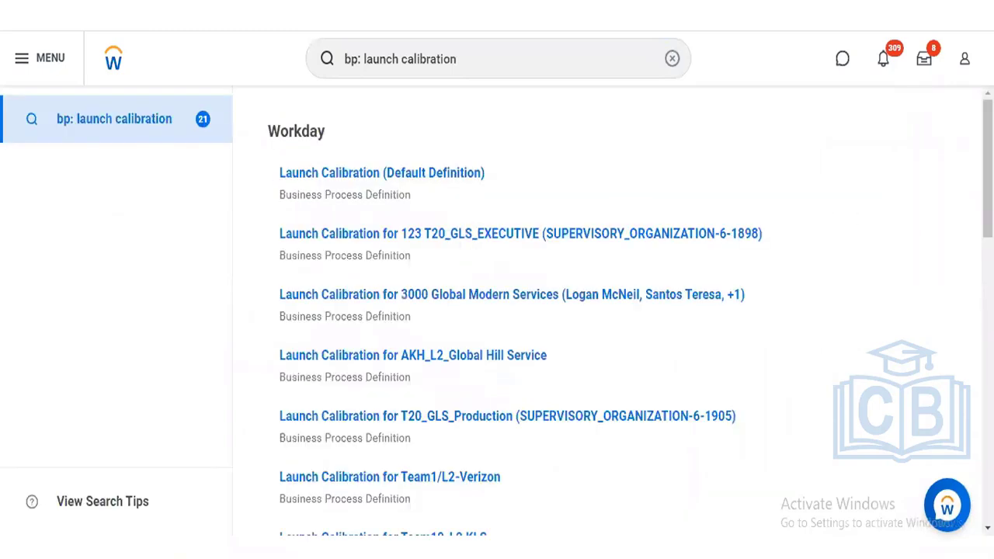
{"action": "scroll", "coordinate": [746, 170], "scroll_direction": "down", "scroll_amount": 1}
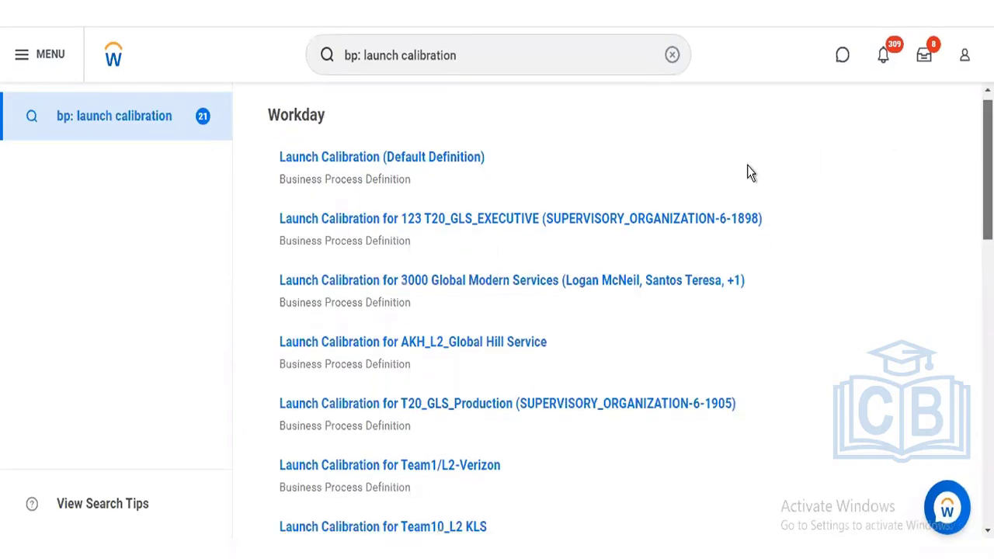
{"action": "left_click", "coordinate": [370, 155]}
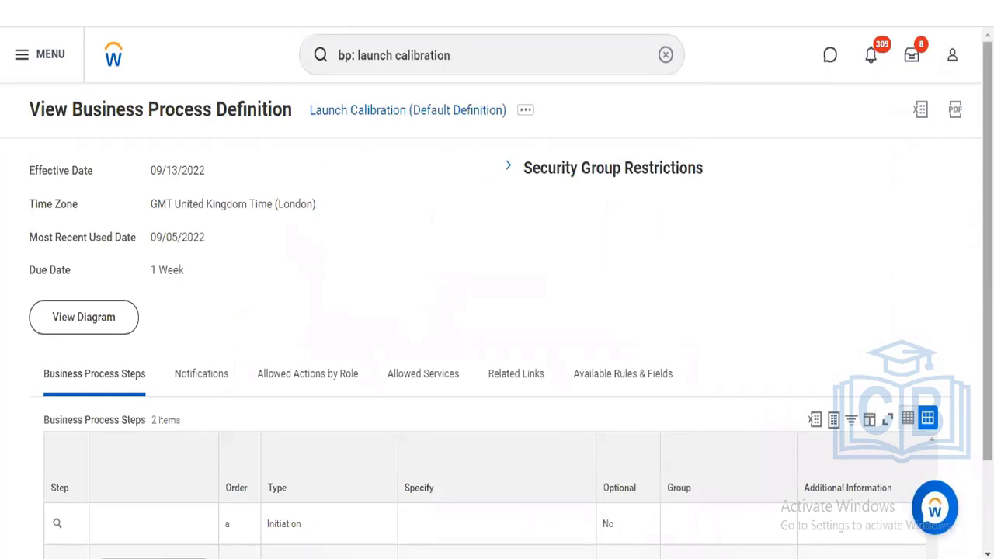
{"action": "scroll", "coordinate": [498, 279], "scroll_direction": "down", "scroll_amount": 2}
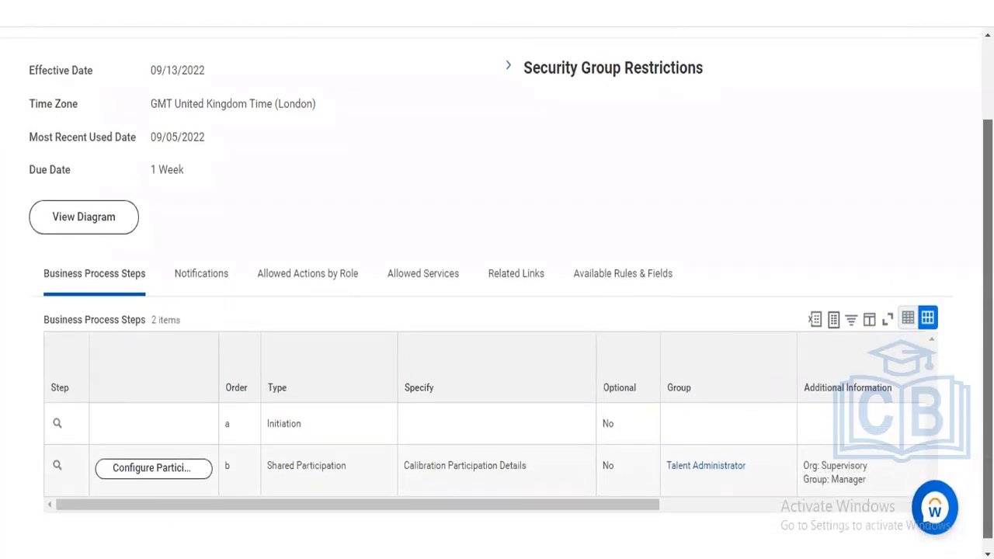
{"action": "scroll", "coordinate": [528, 373], "scroll_direction": "up", "scroll_amount": 2}
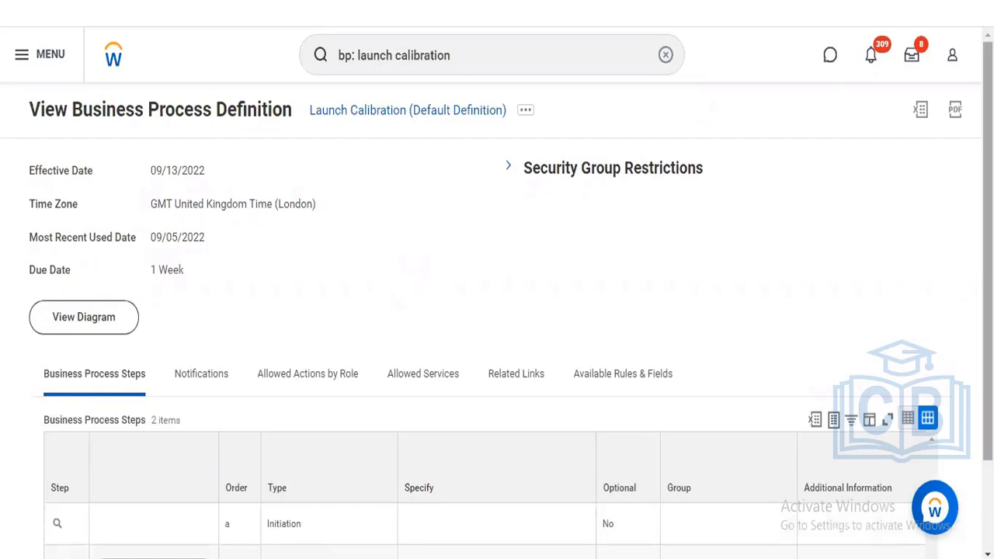
{"action": "scroll", "coordinate": [715, 286], "scroll_direction": "down", "scroll_amount": 1}
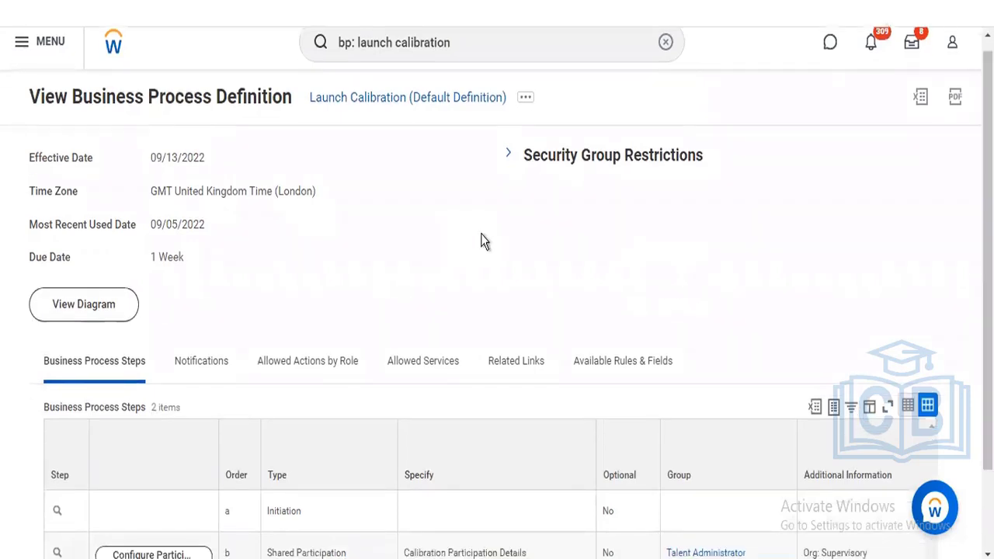
{"action": "scroll", "coordinate": [497, 311], "scroll_direction": "down", "scroll_amount": 3}
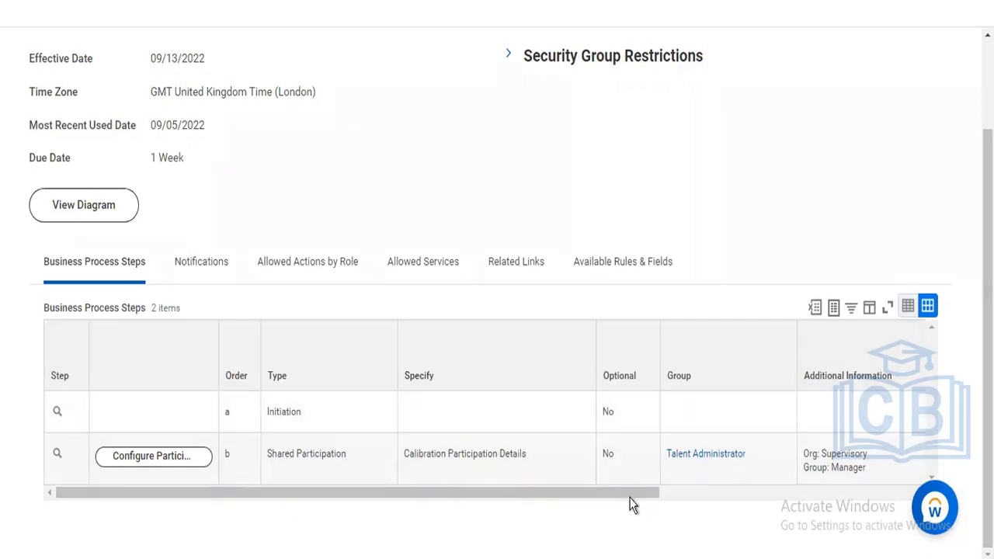
{"action": "left_click_drag", "start_coordinate": [630, 494], "coordinate": [497, 517]}
{"action": "scroll", "coordinate": [497, 311], "scroll_direction": "up", "scroll_amount": 2}
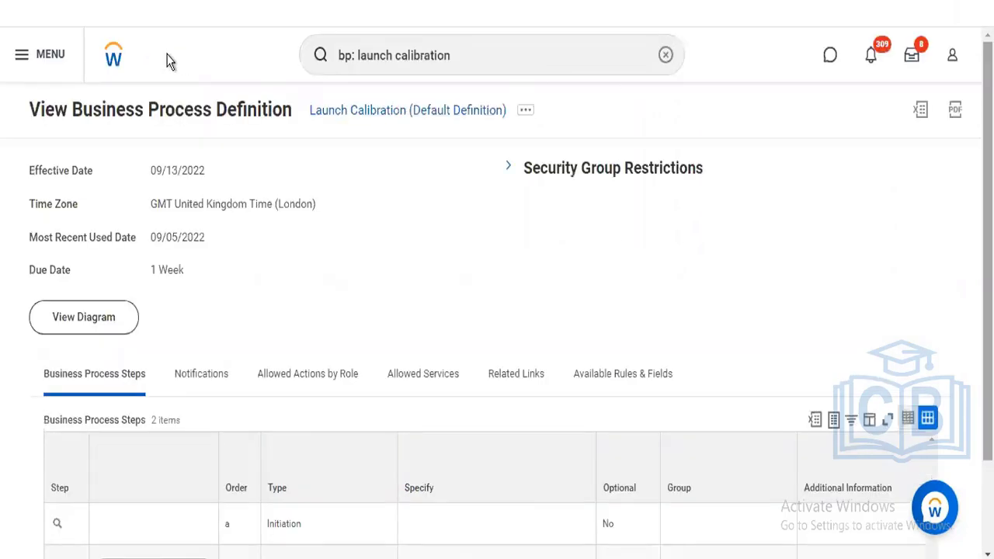
- From the Workday home page, search 'bp: performance' to list its business process definitions
{"action": "left_click", "coordinate": [115, 52]}
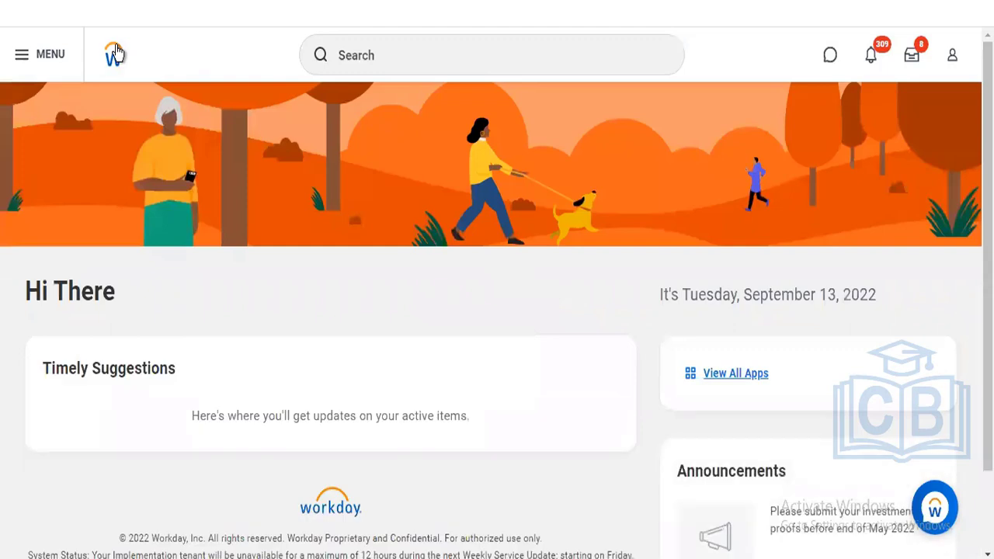
{"action": "left_click", "coordinate": [425, 63]}
{"action": "type", "text": "bp"}
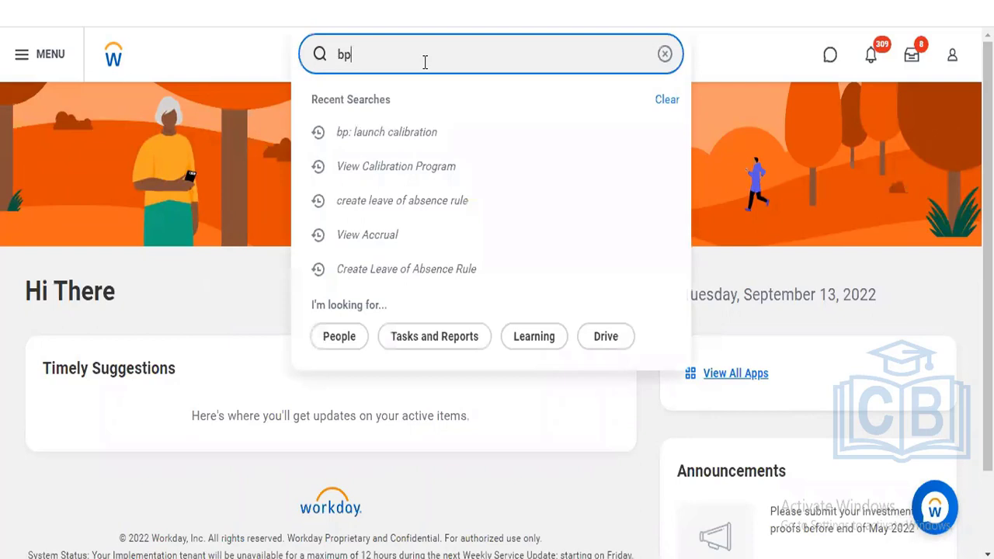
{"action": "type", "text": ": performance"}
{"action": "key", "text": "Return"}
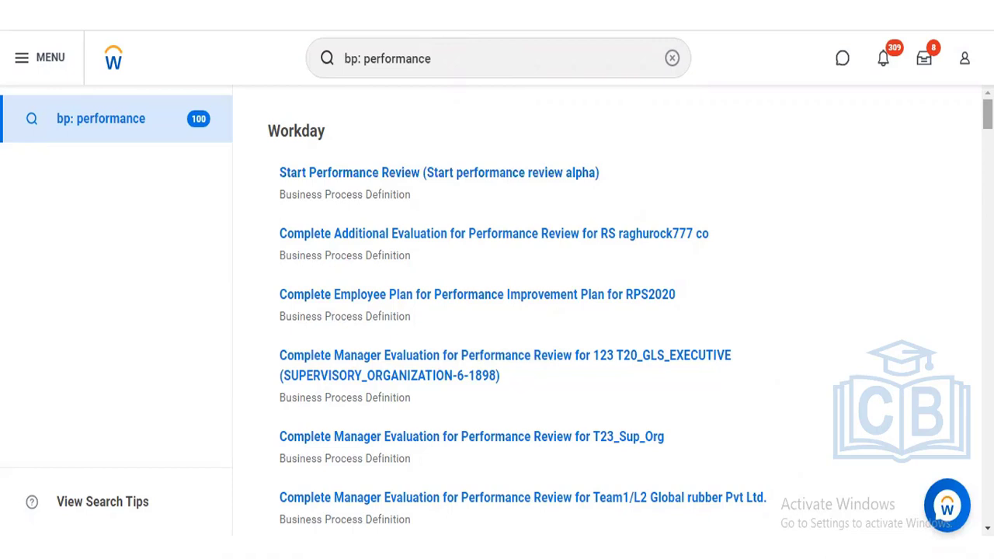
- Scroll down through the 'bp: performance' business process search results
{"action": "scroll", "coordinate": [622, 311], "scroll_direction": "down", "scroll_amount": 2}
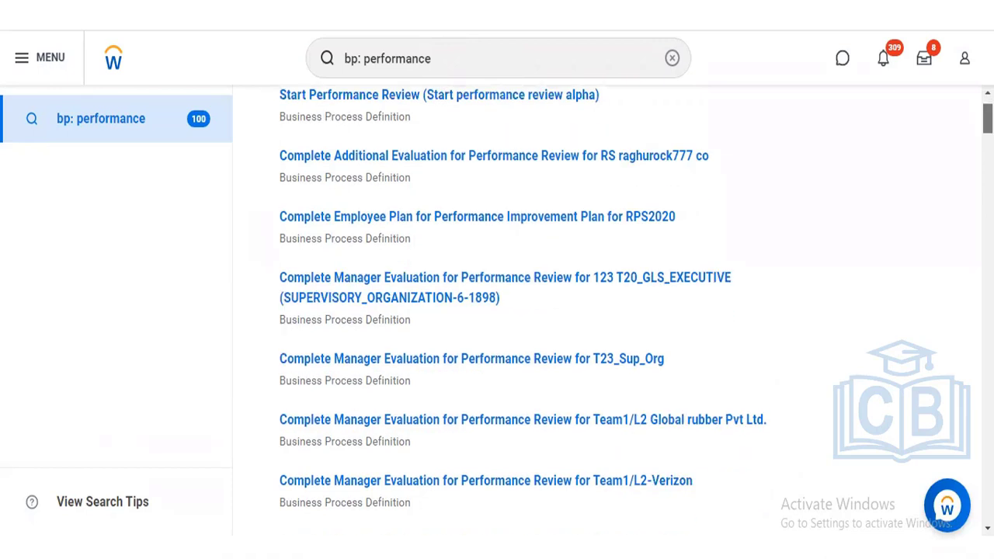
{"action": "scroll", "coordinate": [621, 311], "scroll_direction": "down", "scroll_amount": 1}
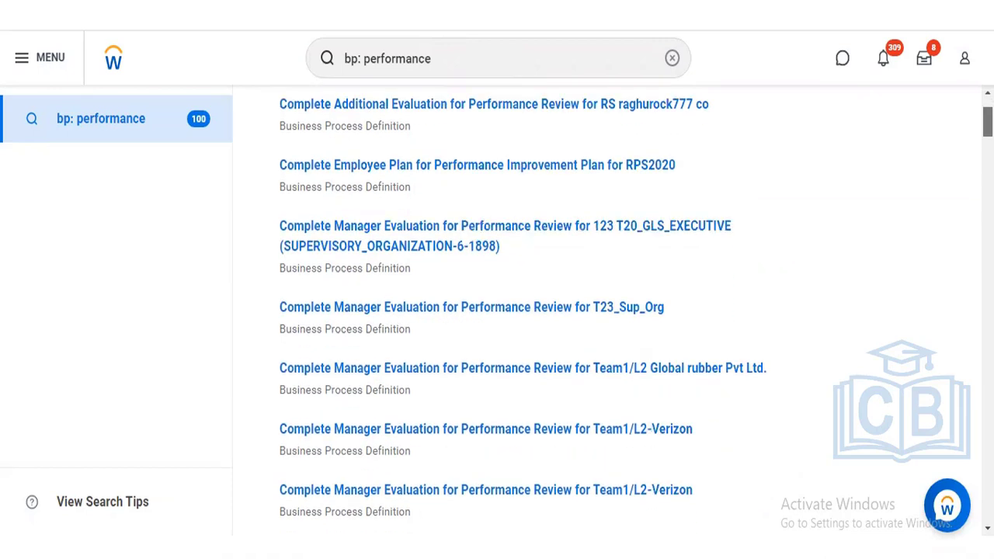
{"action": "scroll", "coordinate": [621, 311], "scroll_direction": "down", "scroll_amount": 6}
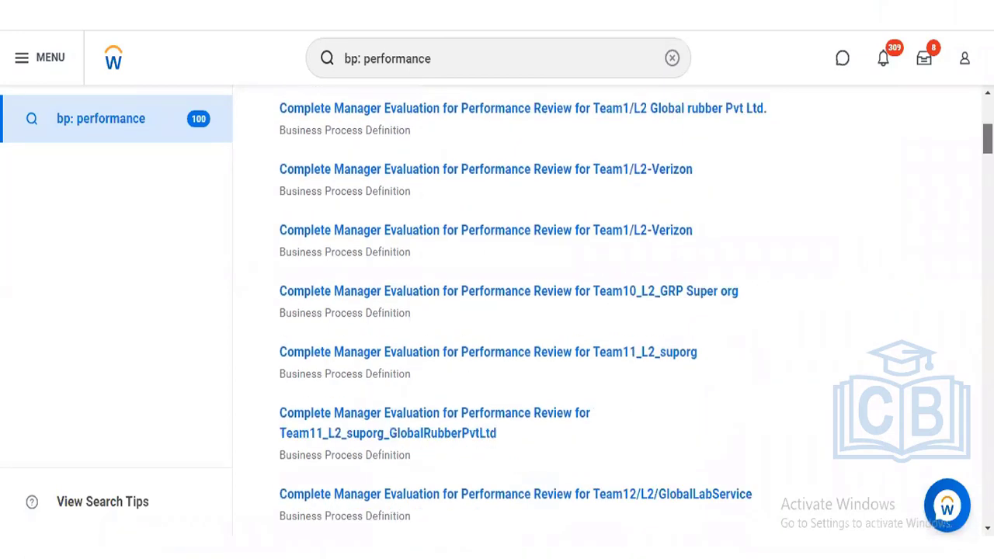
{"action": "scroll", "coordinate": [523, 314], "scroll_direction": "down", "scroll_amount": 3}
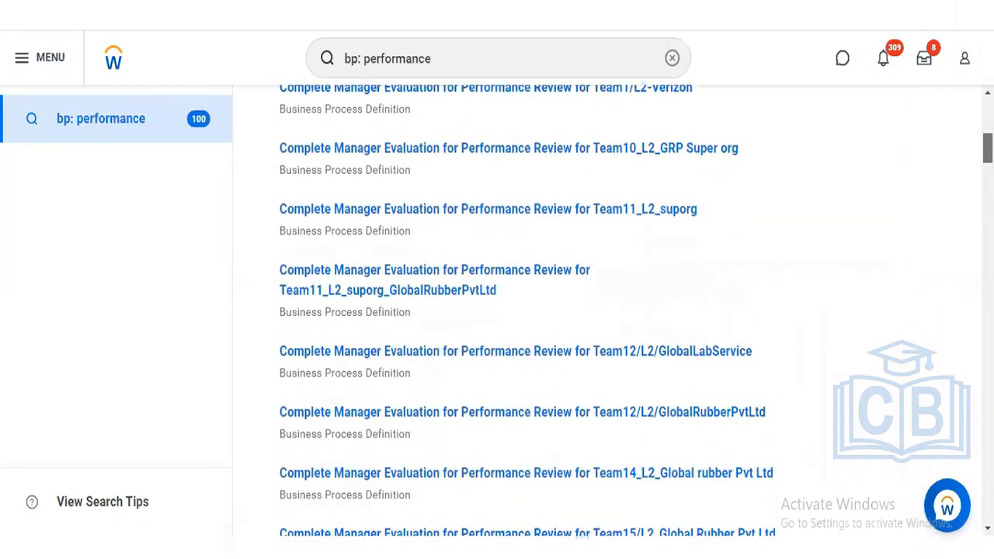
{"action": "scroll", "coordinate": [621, 310], "scroll_direction": "down", "scroll_amount": 1}
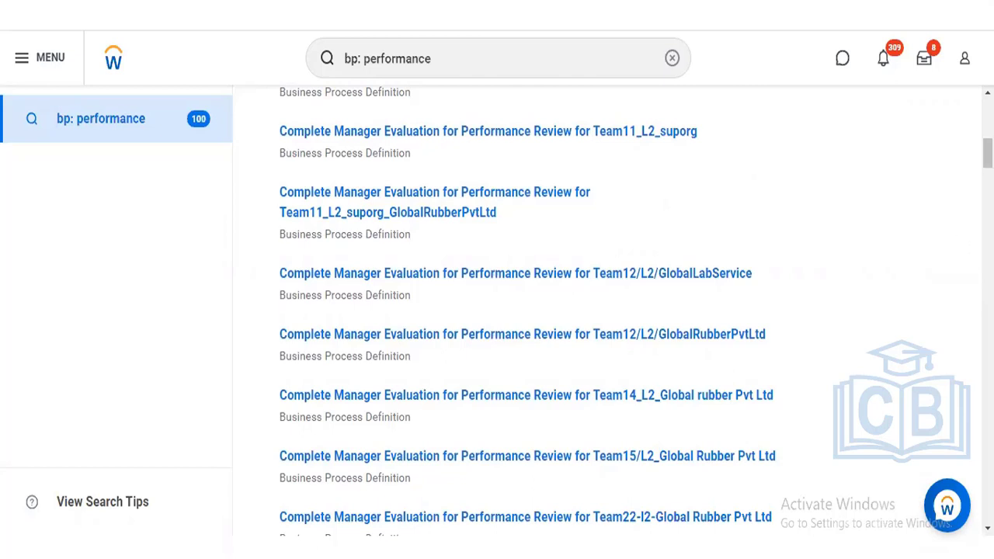
{"action": "scroll", "coordinate": [637, 310], "scroll_direction": "down", "scroll_amount": 3}
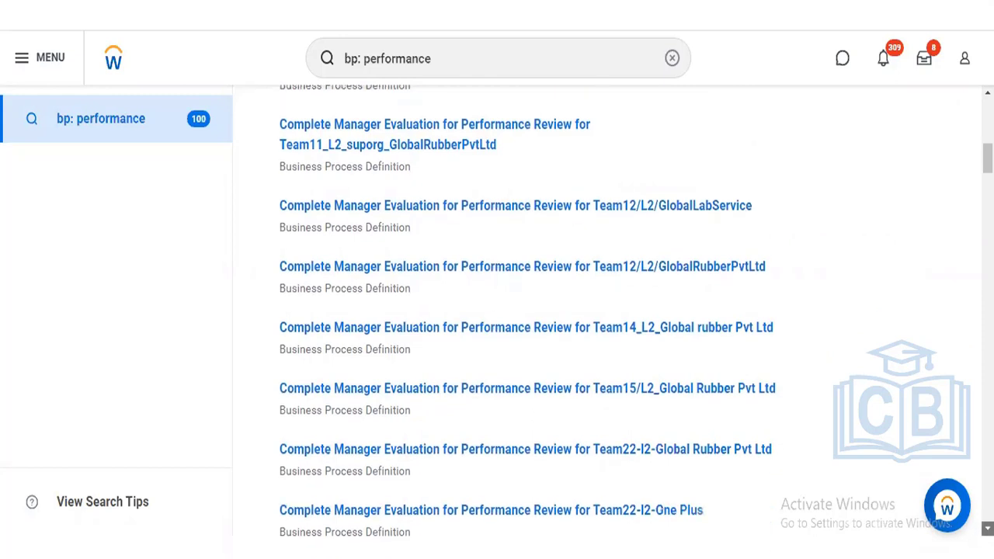
{"action": "scroll", "coordinate": [637, 311], "scroll_direction": "down", "scroll_amount": 3}
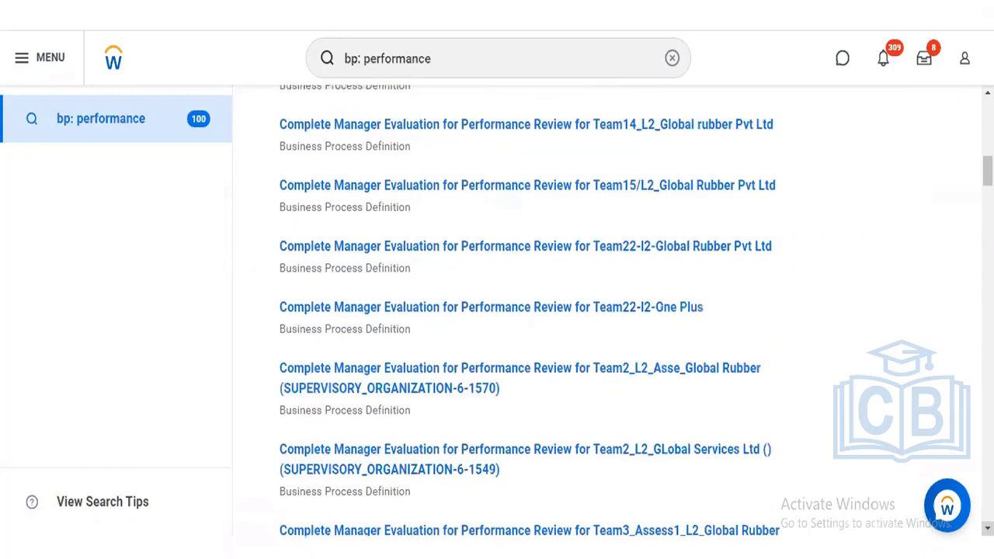
{"action": "scroll", "coordinate": [637, 311], "scroll_direction": "down", "scroll_amount": 2}
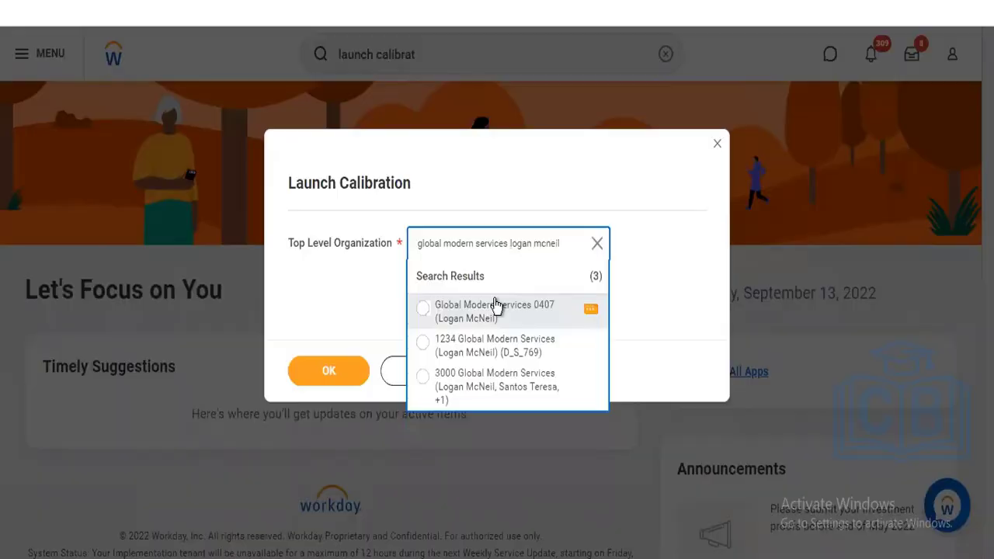
- Launch the Performance Review Calibration program for top-level organization 3000 Global Modern Services
{"action": "left_click", "coordinate": [499, 387]}
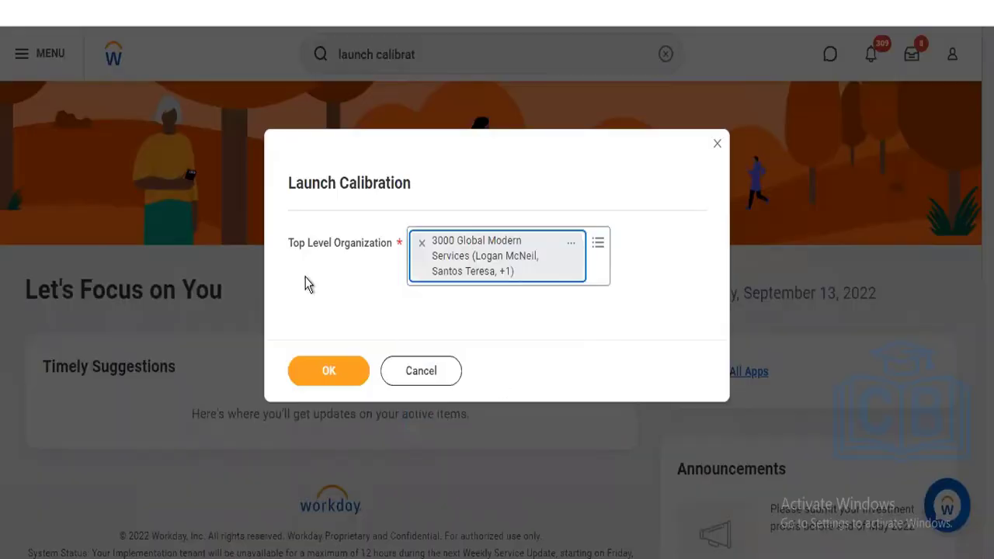
{"action": "left_click", "coordinate": [326, 372]}
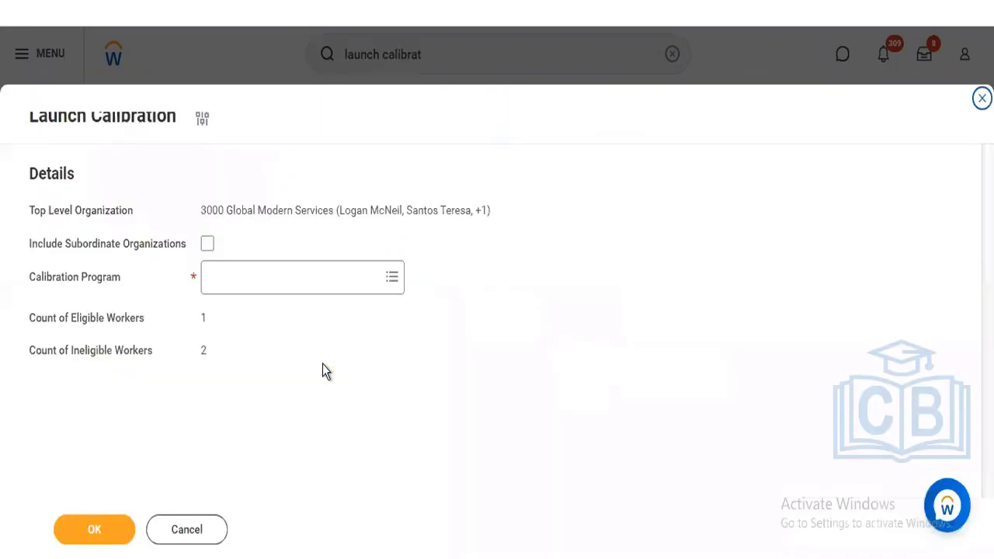
{"action": "left_click", "coordinate": [288, 271]}
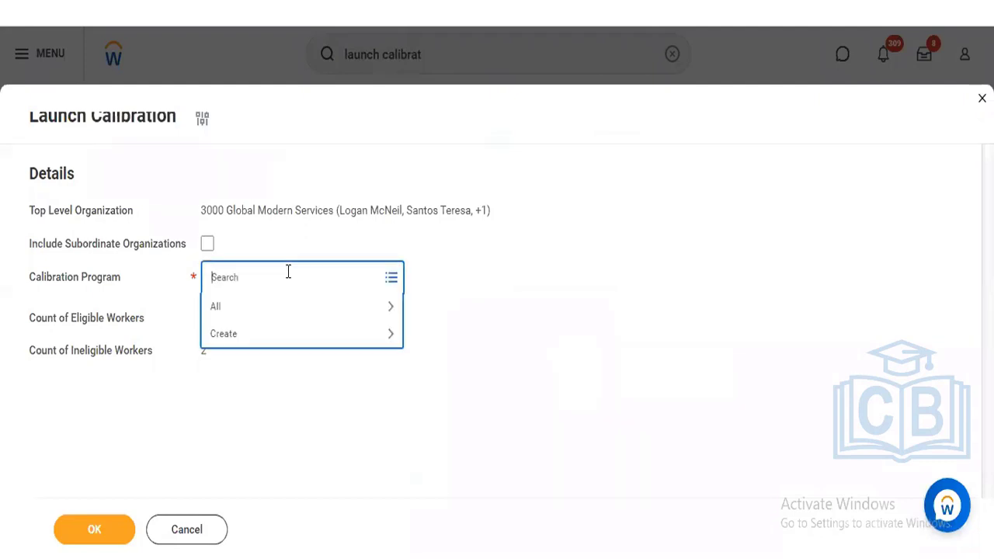
{"action": "left_click", "coordinate": [279, 309]}
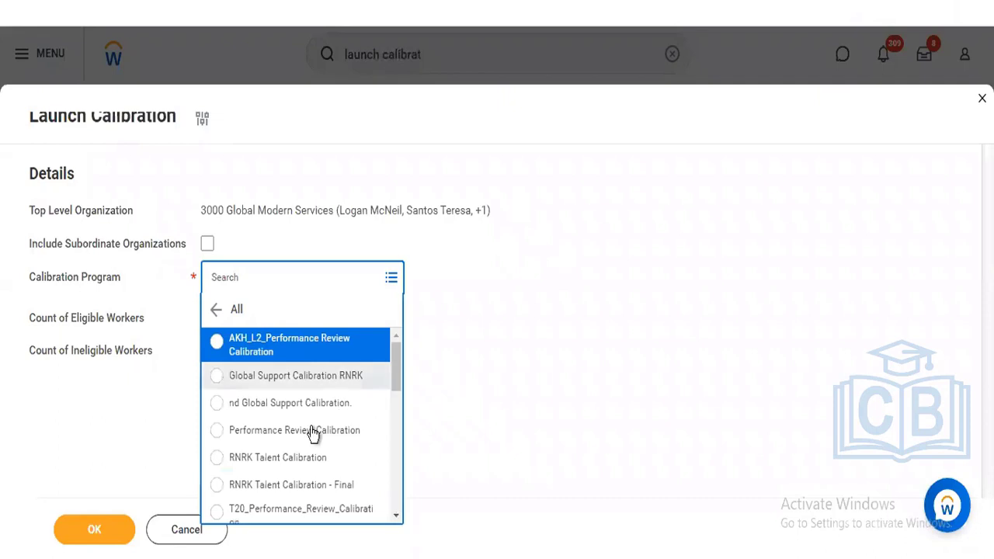
{"action": "left_click", "coordinate": [309, 434]}
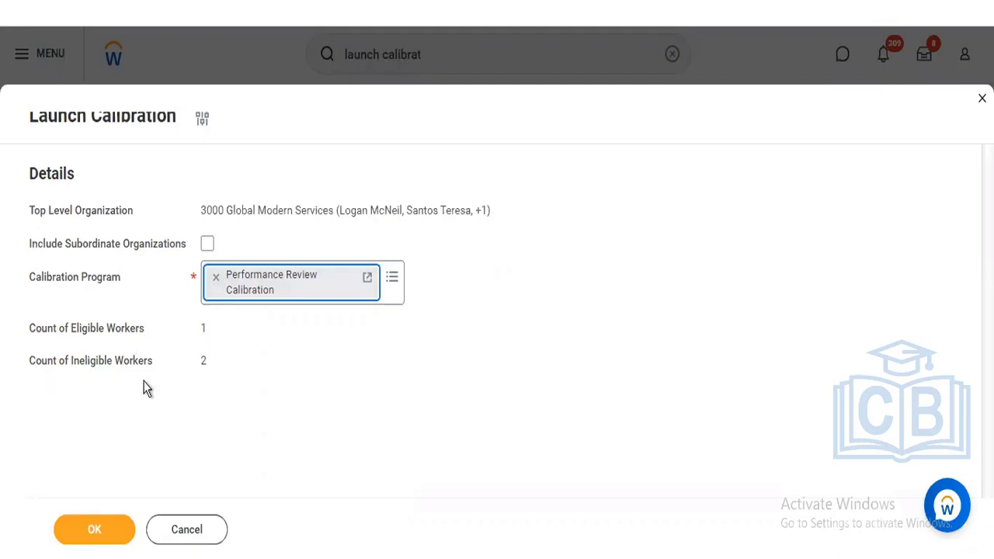
{"action": "left_click", "coordinate": [109, 544]}
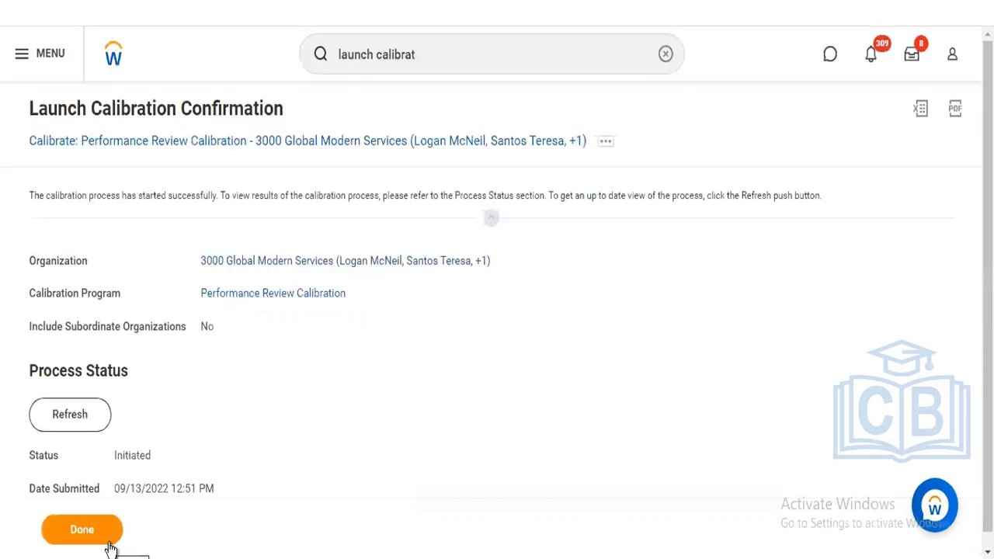
- Refresh until the calibration job shows Completed, then open its Full Process Record
{"action": "left_click", "coordinate": [49, 425]}
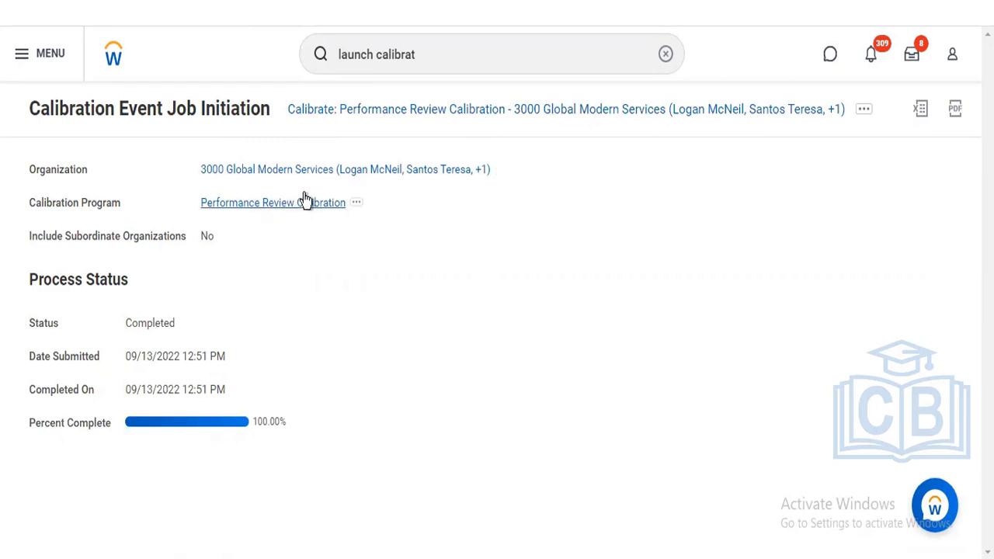
{"action": "left_click", "coordinate": [357, 204]}
{"action": "mouse_move", "coordinate": [435, 250]}
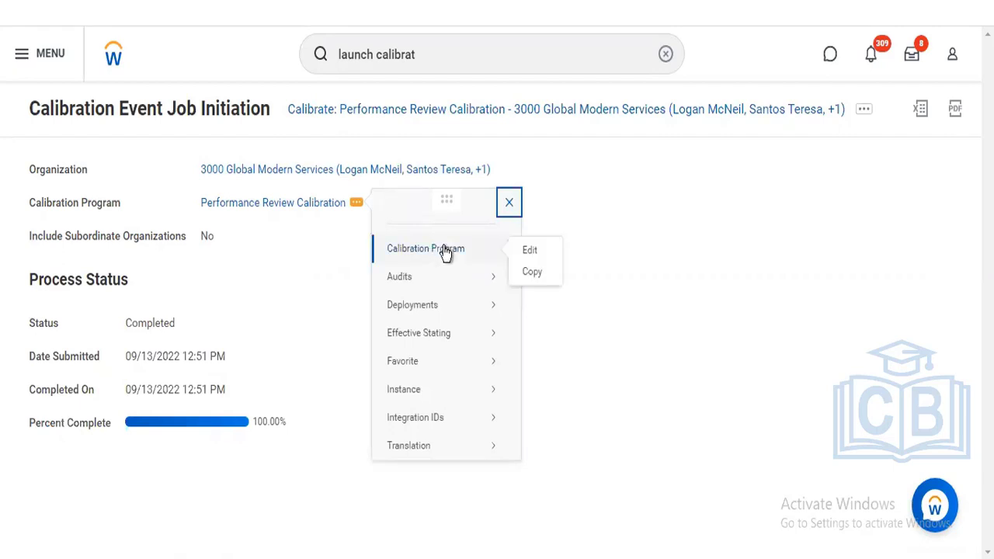
{"action": "mouse_move", "coordinate": [414, 429]}
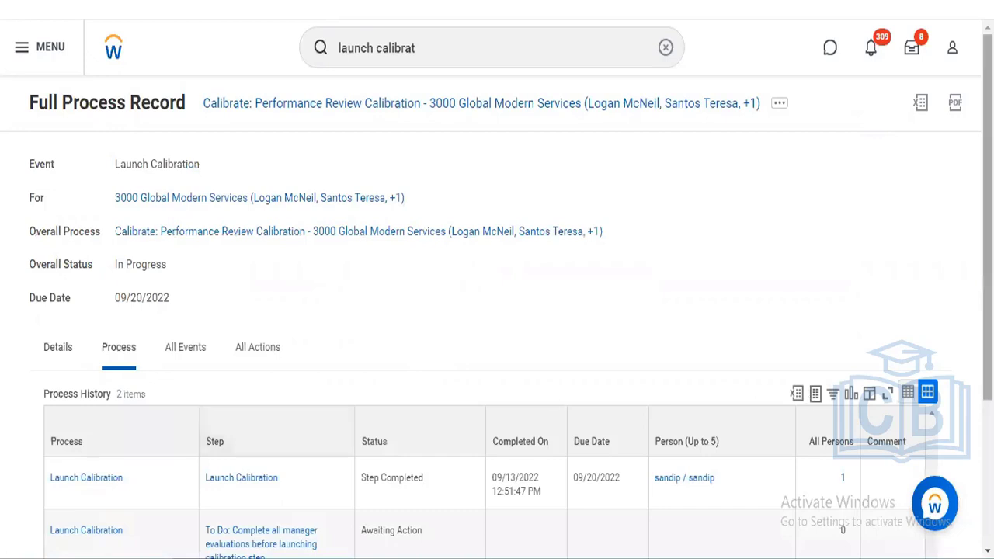
- Open the pending Launch Calibration step's business process definition in a new tab
{"action": "scroll", "coordinate": [649, 455], "scroll_direction": "down", "scroll_amount": 3}
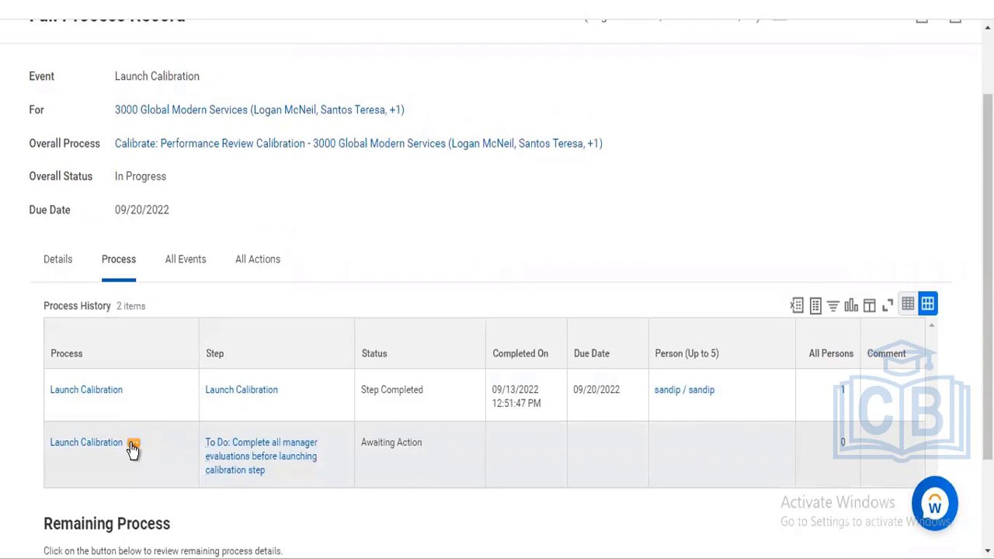
{"action": "left_click", "coordinate": [133, 446]}
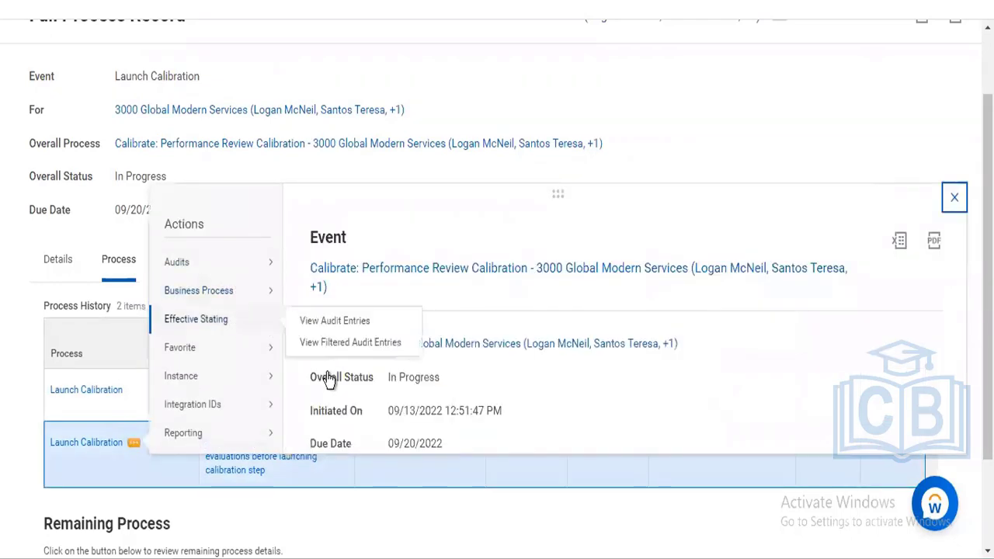
{"action": "mouse_move", "coordinate": [249, 293]}
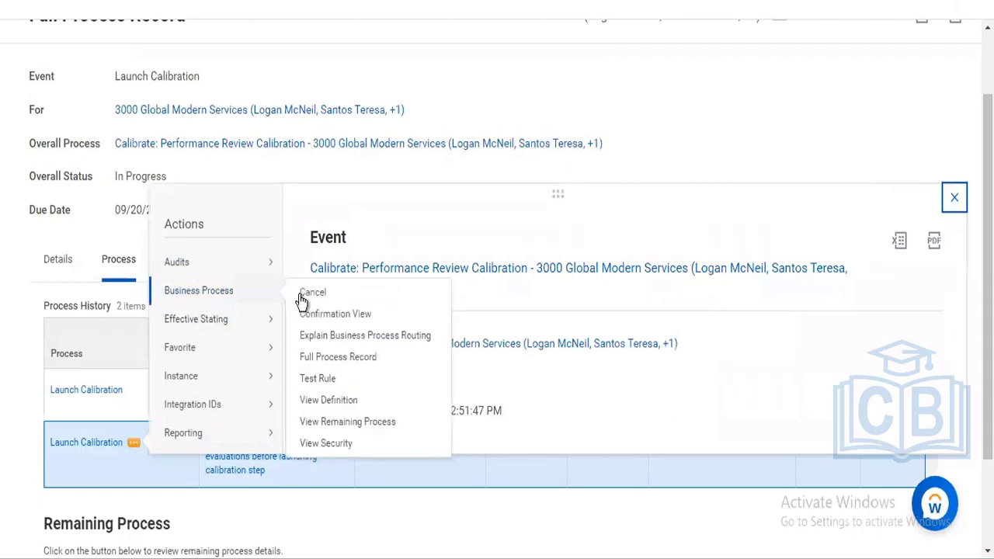
{"action": "right_click", "coordinate": [317, 402]}
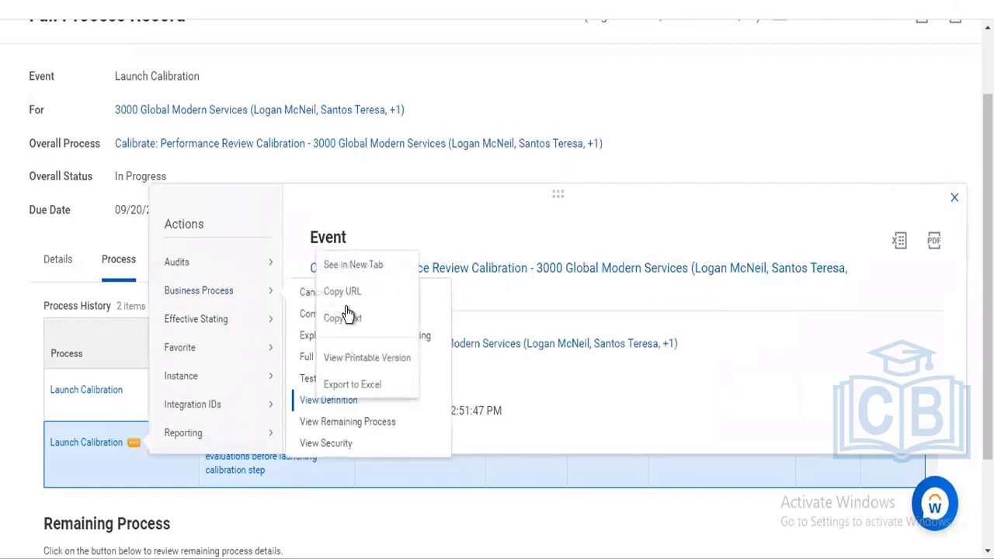
{"action": "left_click", "coordinate": [358, 267]}
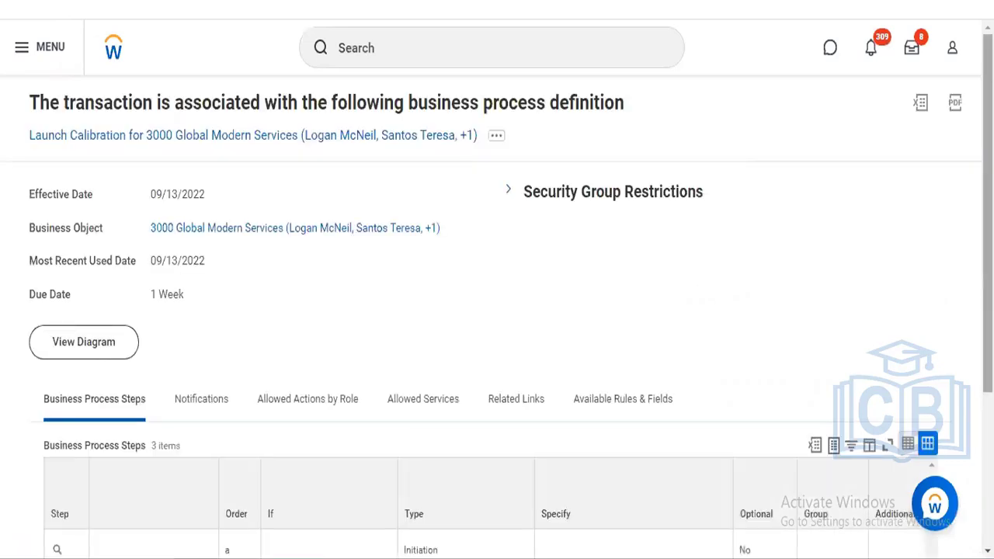
- Open the manager-evaluations To Do and the 'is not Talent Calibration Program?' condition in new tabs
{"action": "scroll", "coordinate": [617, 405], "scroll_direction": "down", "scroll_amount": 3}
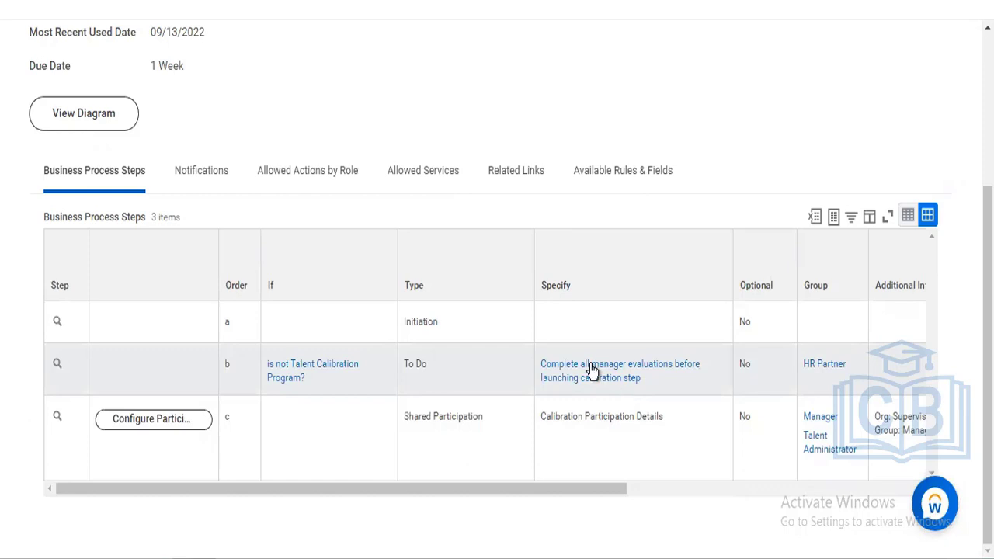
{"action": "right_click", "coordinate": [593, 373]}
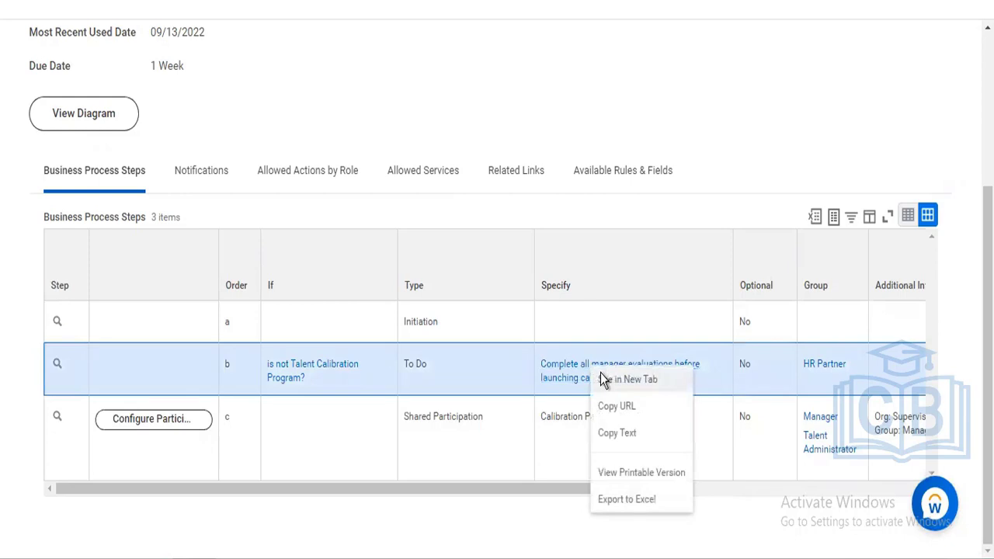
{"action": "left_click", "coordinate": [602, 379]}
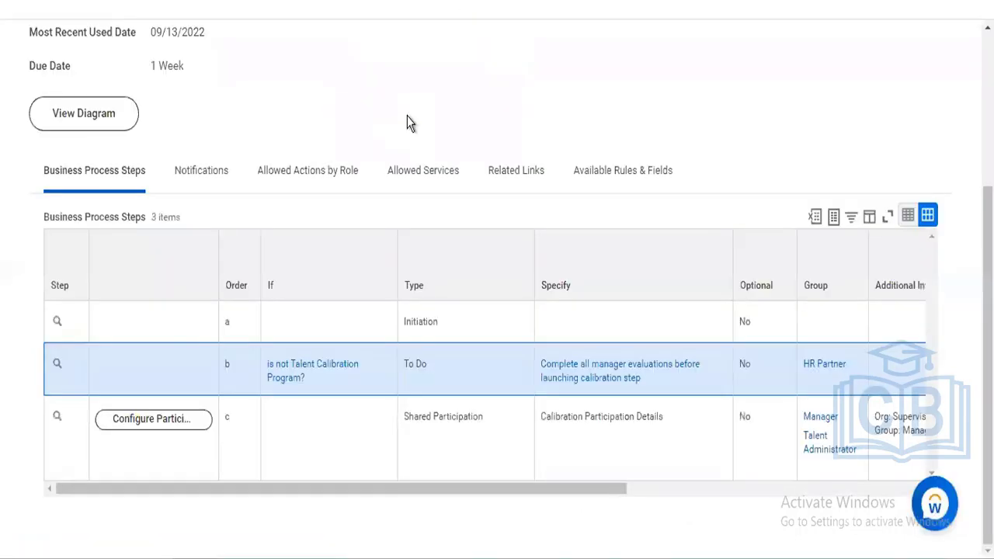
{"action": "right_click", "coordinate": [289, 368]}
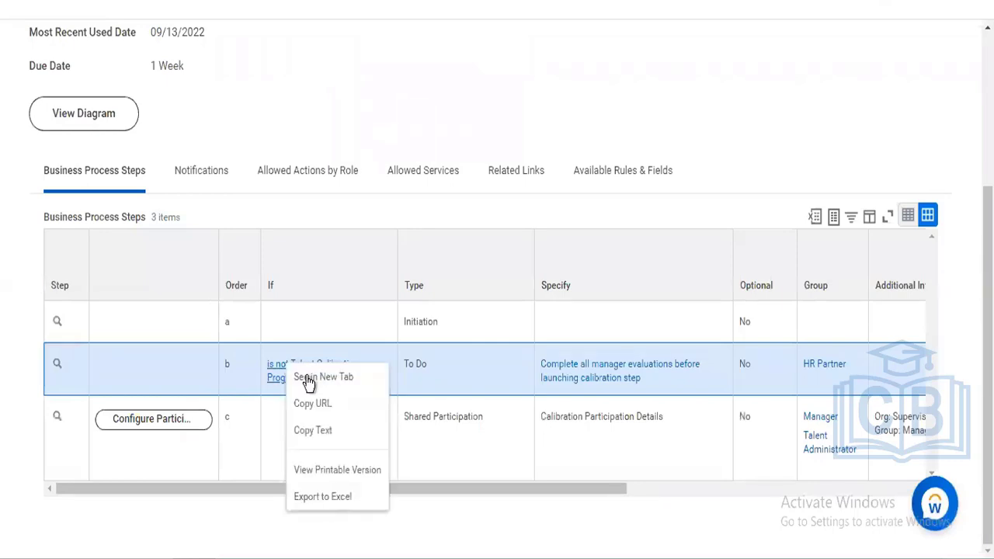
{"action": "left_click", "coordinate": [310, 379]}
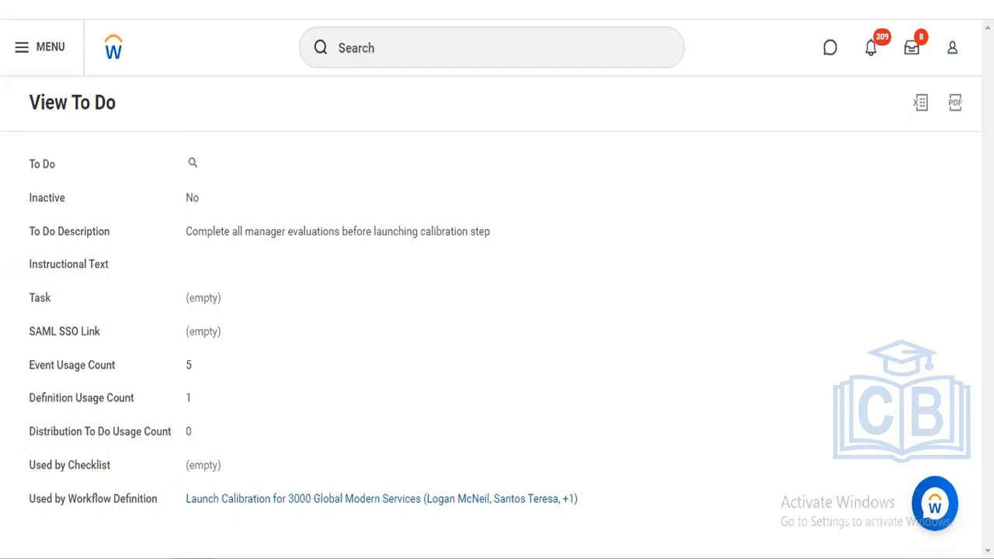
- Read through the 'is not Talent Calibration Program' condition rule on its tab
{"action": "left_click", "coordinate": [474, 2]}
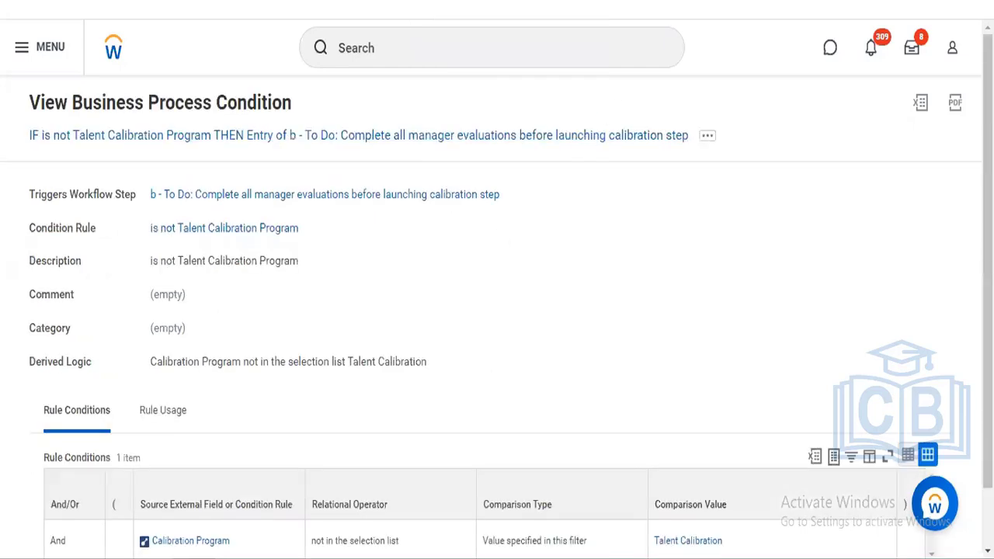
{"action": "scroll", "coordinate": [986, 256], "scroll_direction": "down", "scroll_amount": 1}
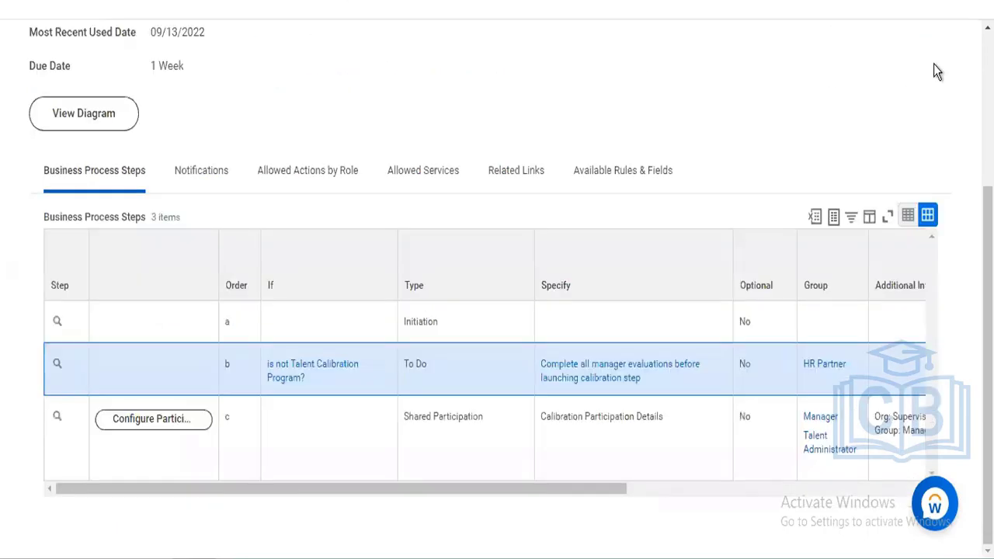
{"action": "scroll", "coordinate": [488, 133], "scroll_direction": "up", "scroll_amount": 3}
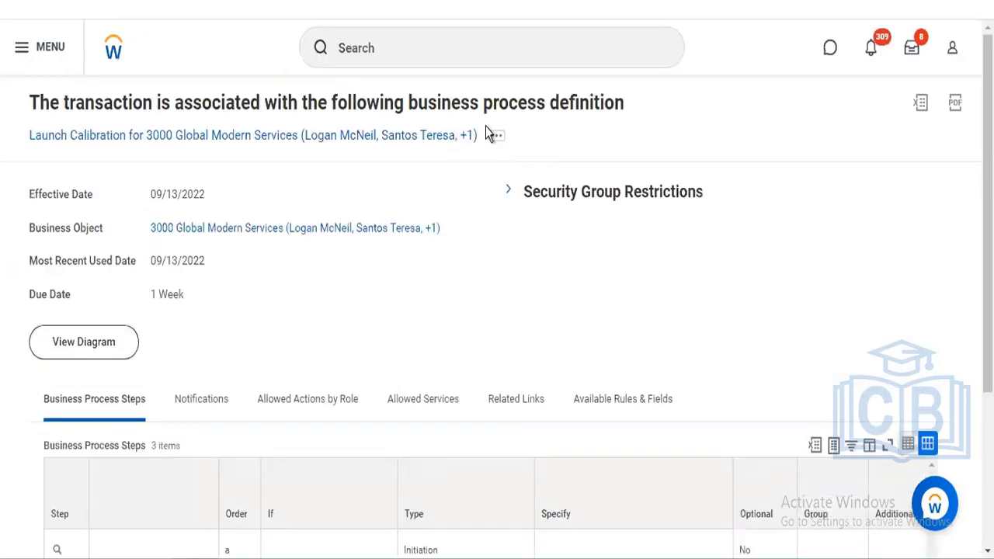
- Use the Start Proxy task to act as the Chief Human Resources Officer
{"action": "left_click", "coordinate": [427, 41]}
{"action": "type", "text": "start"}
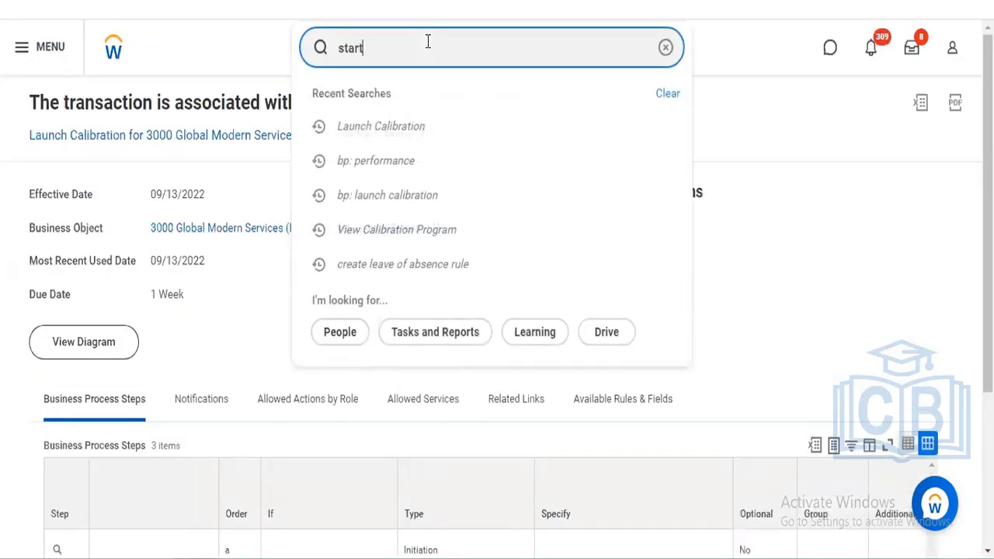
{"action": "type", "text": " proxy"}
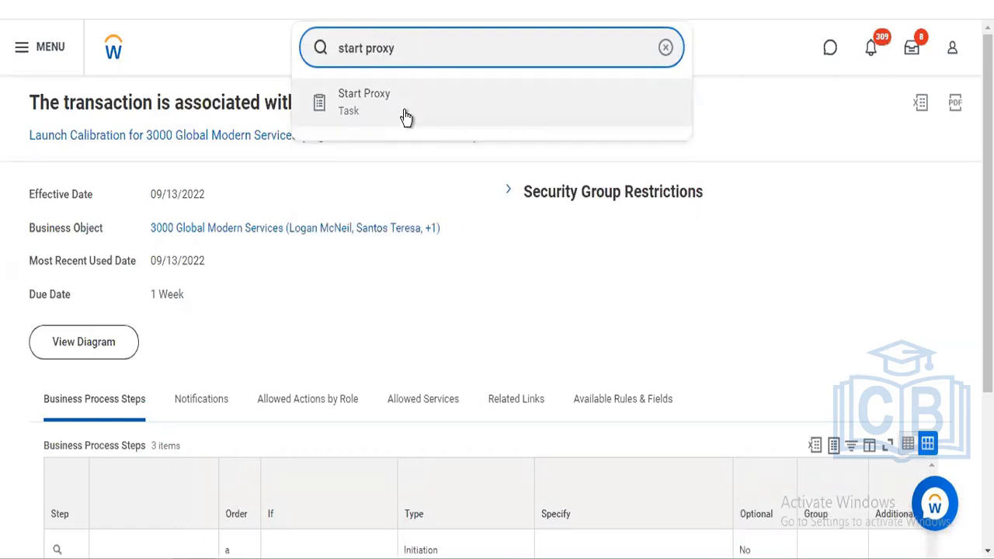
{"action": "left_click", "coordinate": [405, 117]}
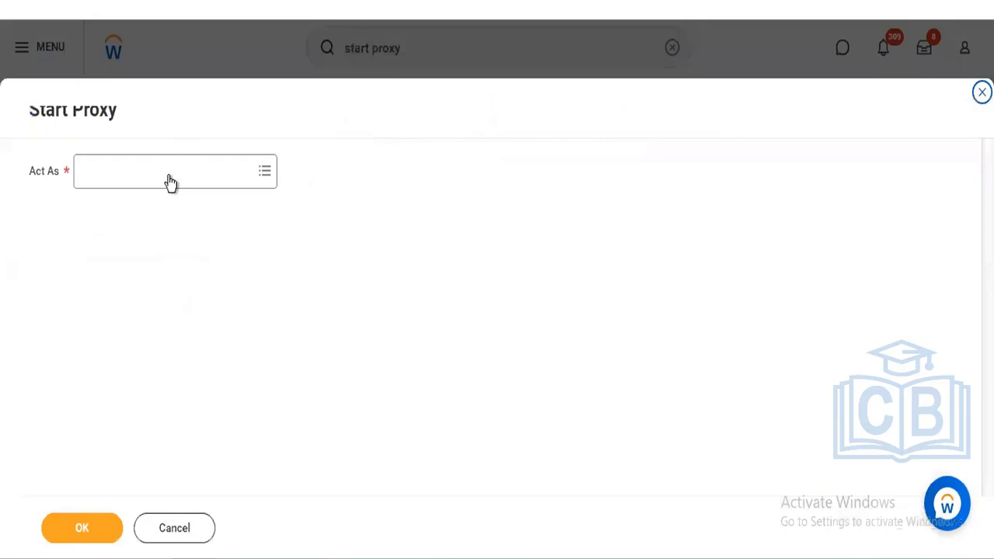
{"action": "left_click", "coordinate": [170, 177]}
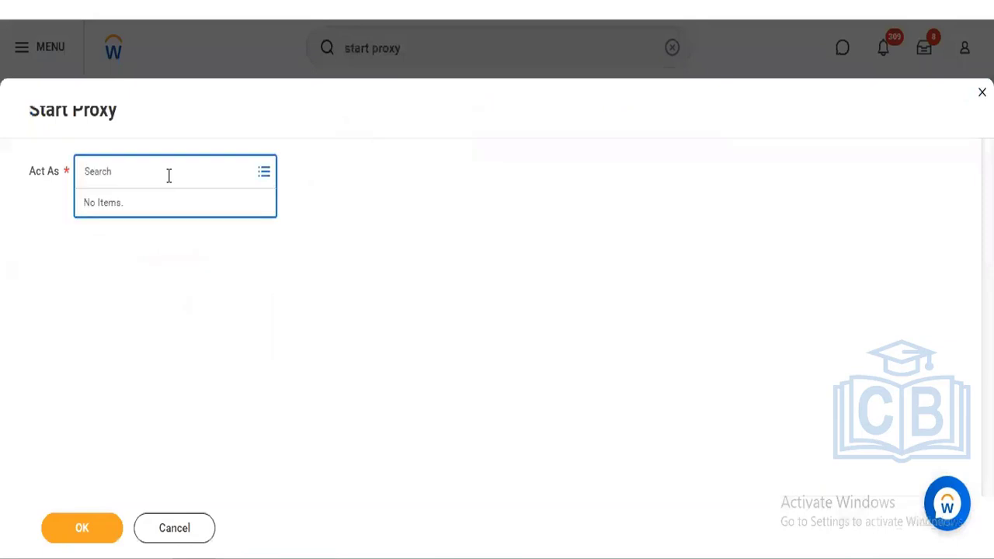
{"action": "type", "text": "logan"}
{"action": "key", "text": "Return"}
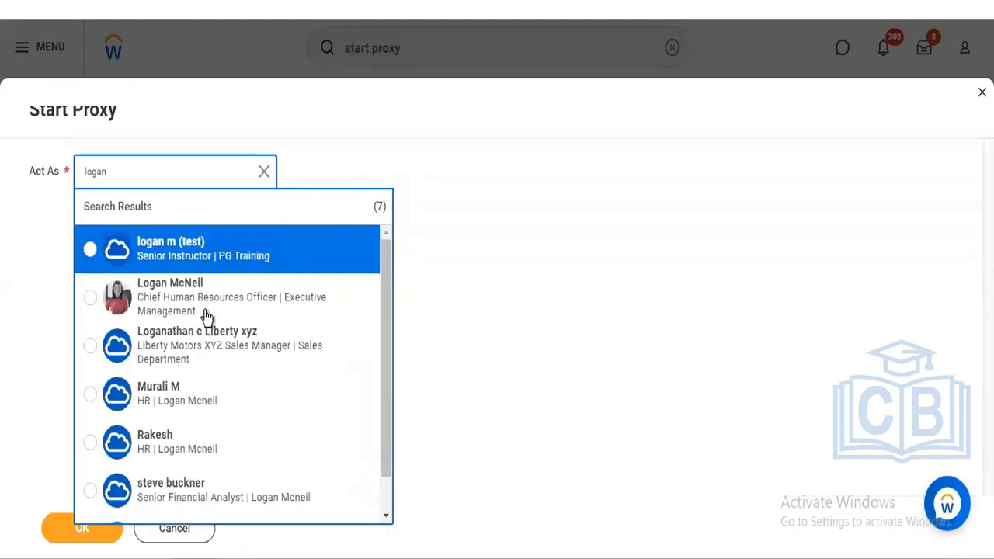
{"action": "left_click", "coordinate": [205, 316]}
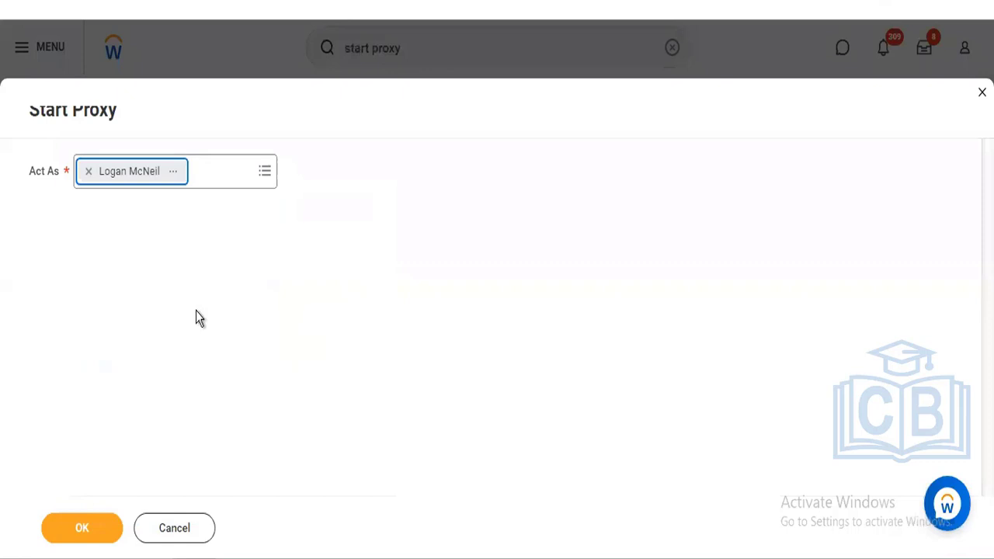
{"action": "left_click", "coordinate": [84, 532]}
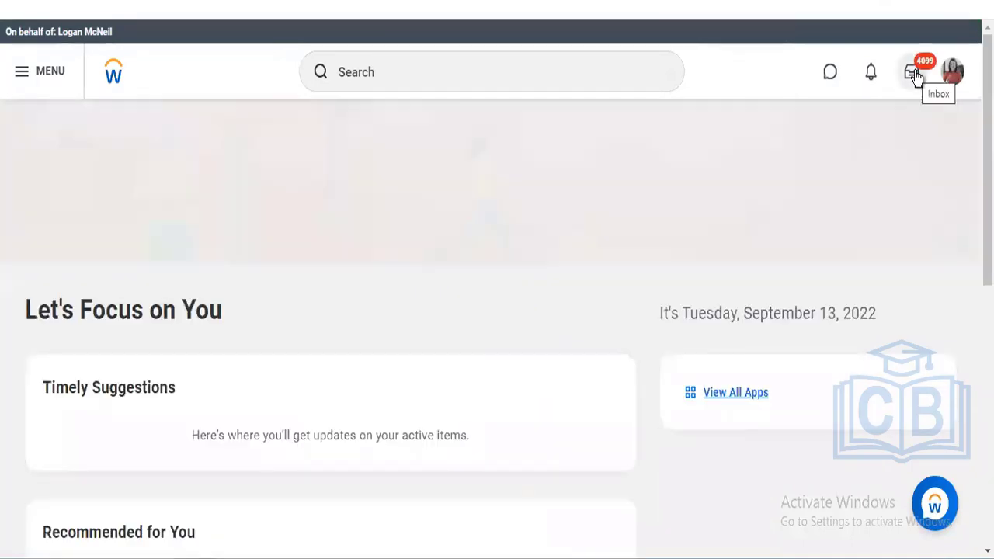
- Review the Business Process Unassigned Step Audit in the proxied user's inbox, then return home
{"action": "left_click", "coordinate": [915, 74]}
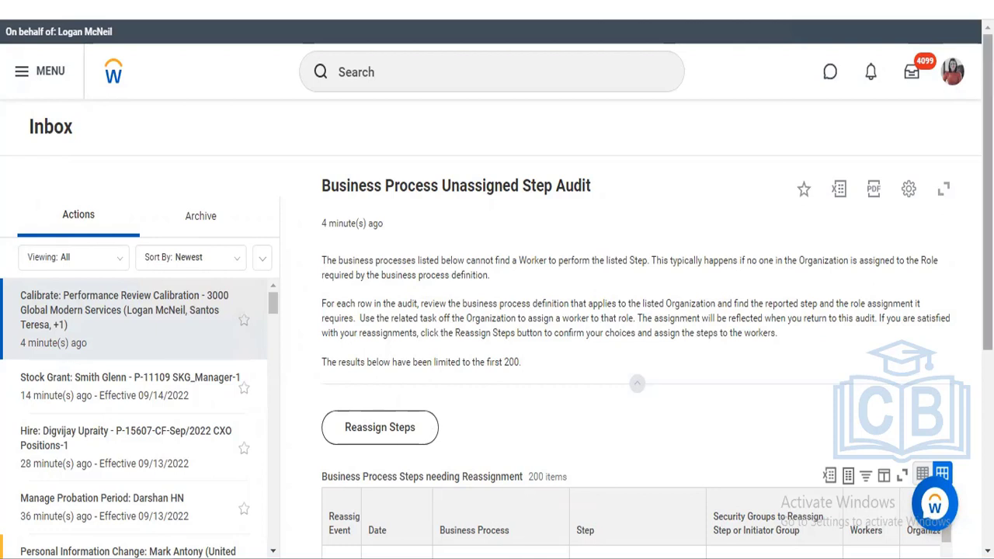
{"action": "scroll", "coordinate": [498, 289], "scroll_direction": "down", "scroll_amount": 1}
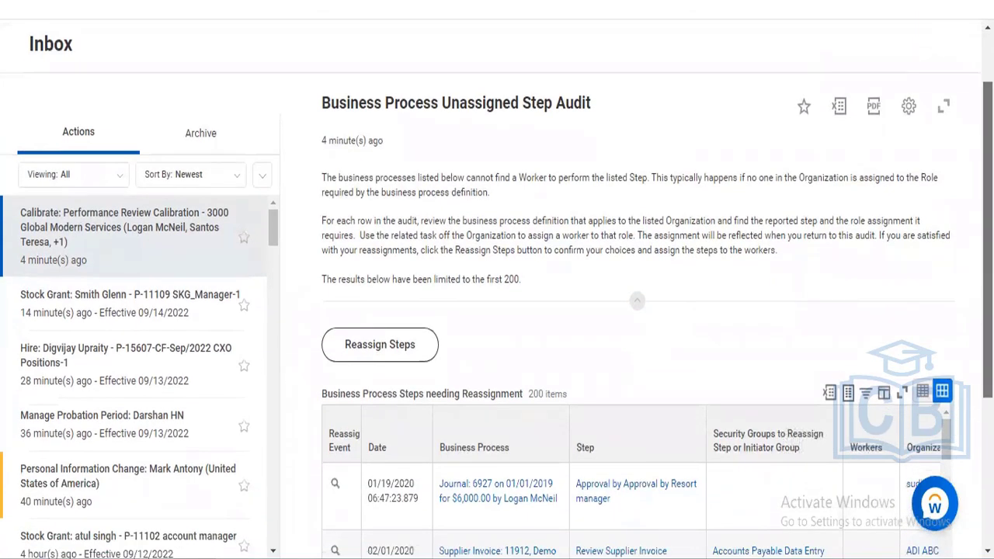
{"action": "scroll", "coordinate": [497, 289], "scroll_direction": "down", "scroll_amount": 1}
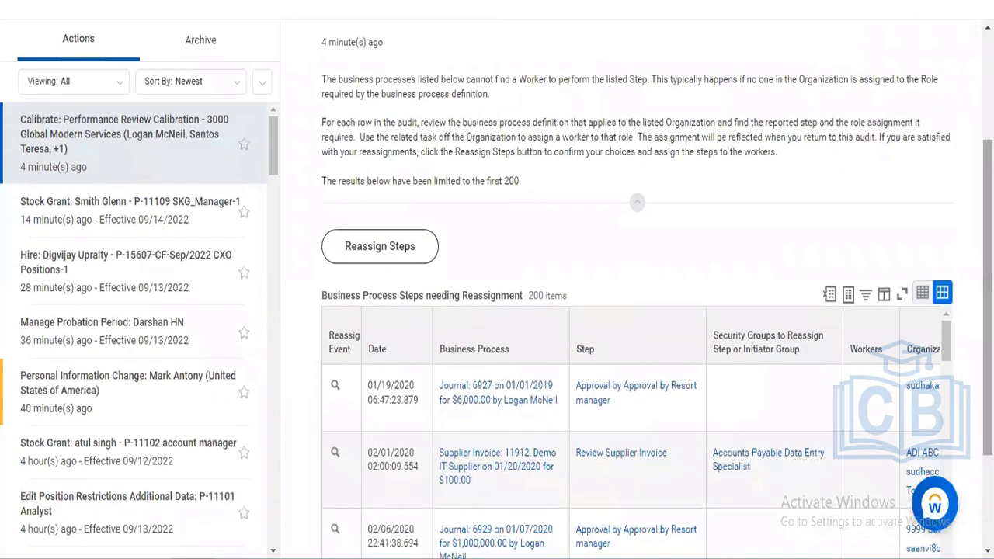
{"action": "scroll", "coordinate": [657, 296], "scroll_direction": "down", "scroll_amount": 1}
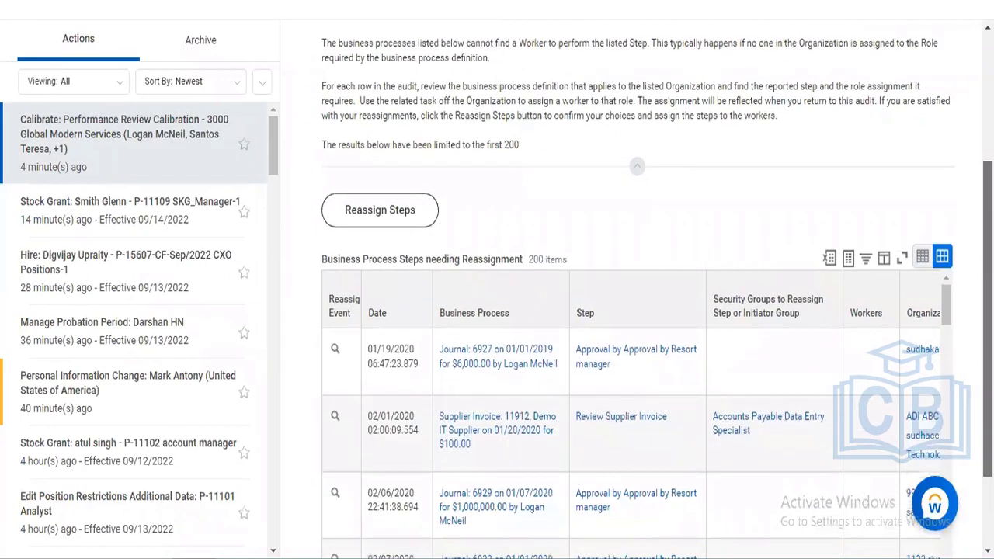
{"action": "left_click_drag", "start_coordinate": [988, 330], "coordinate": [988, 327]}
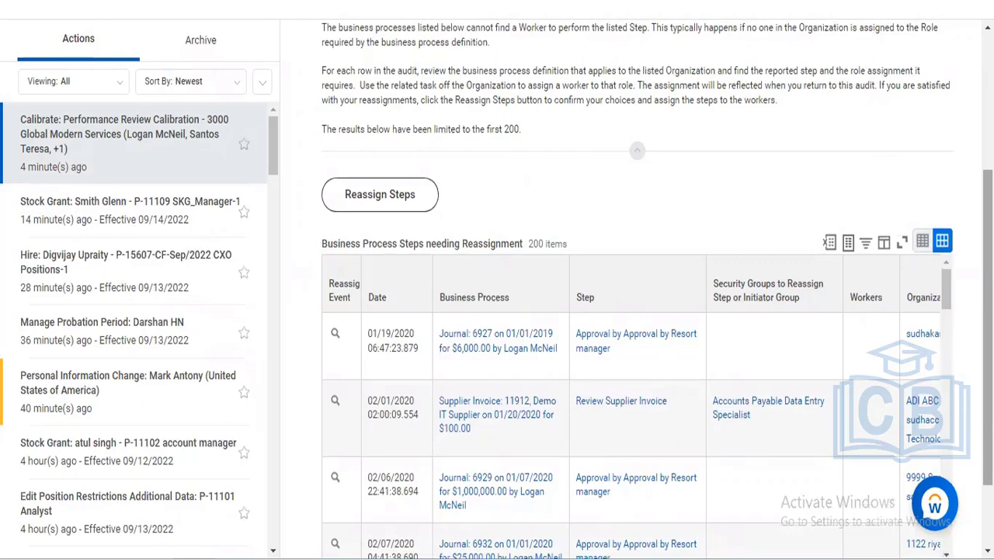
{"action": "scroll", "coordinate": [497, 310], "scroll_direction": "up", "scroll_amount": 3}
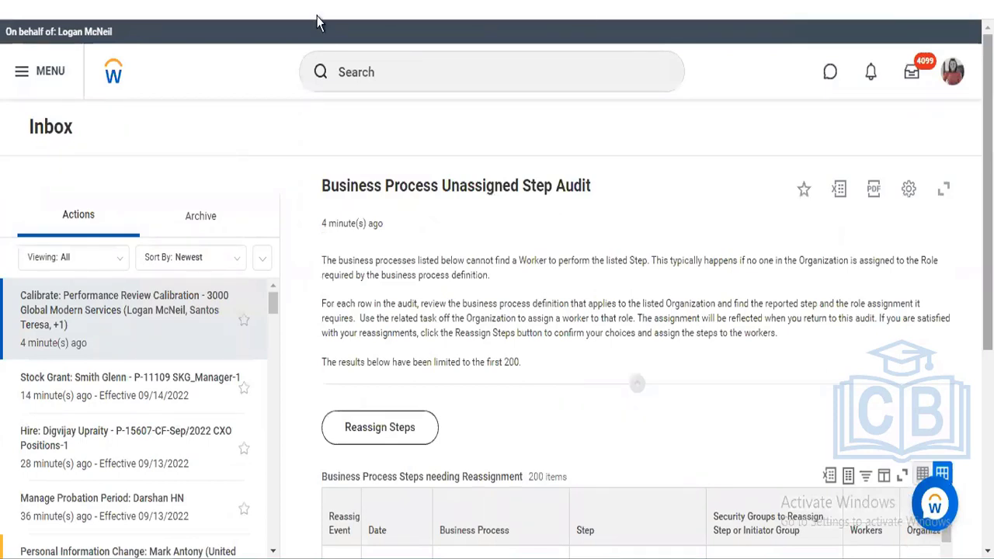
{"action": "left_click", "coordinate": [114, 71]}
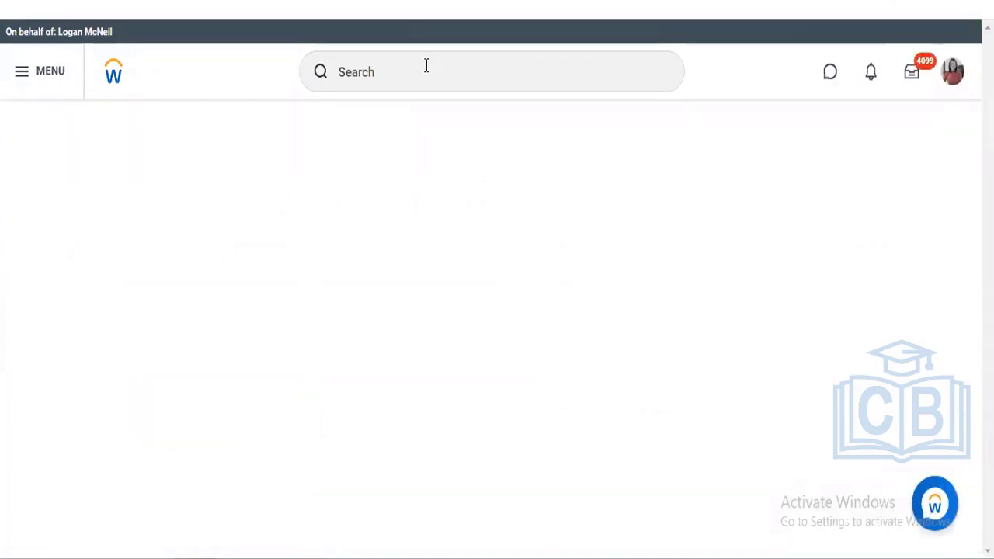
- Run the Stop Proxy task and confirm to end proxying
{"action": "left_click", "coordinate": [426, 66]}
{"action": "type", "text": "s"}
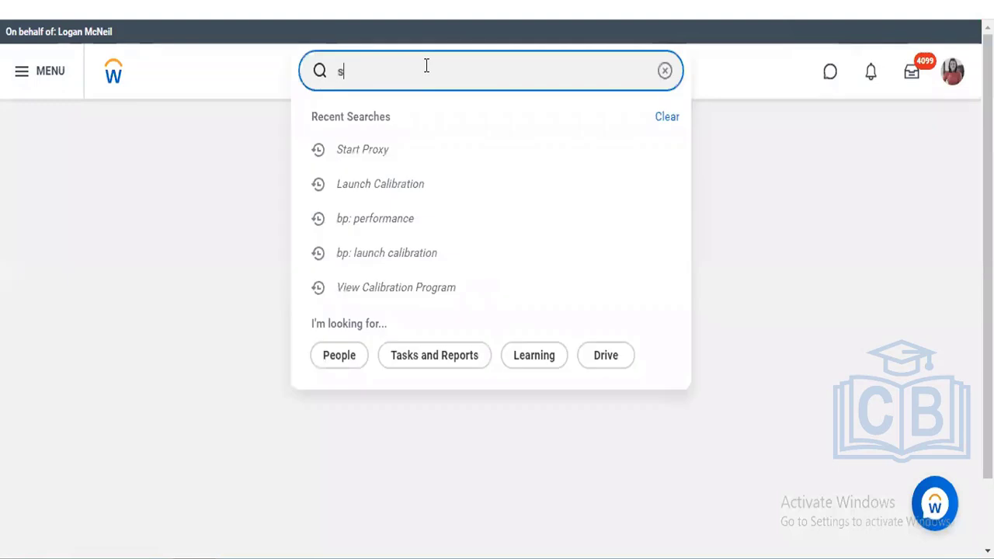
{"action": "type", "text": "top"}
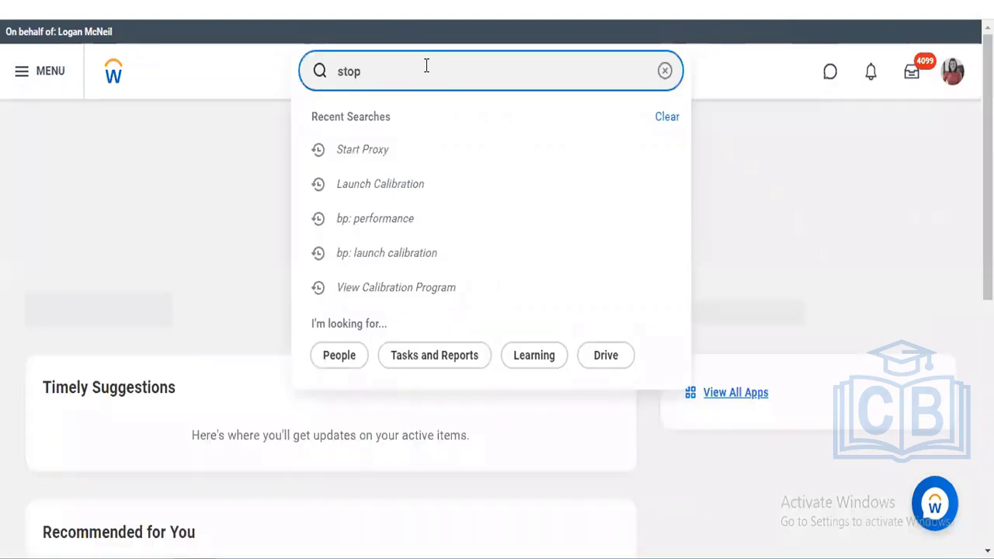
{"action": "type", "text": " proxy"}
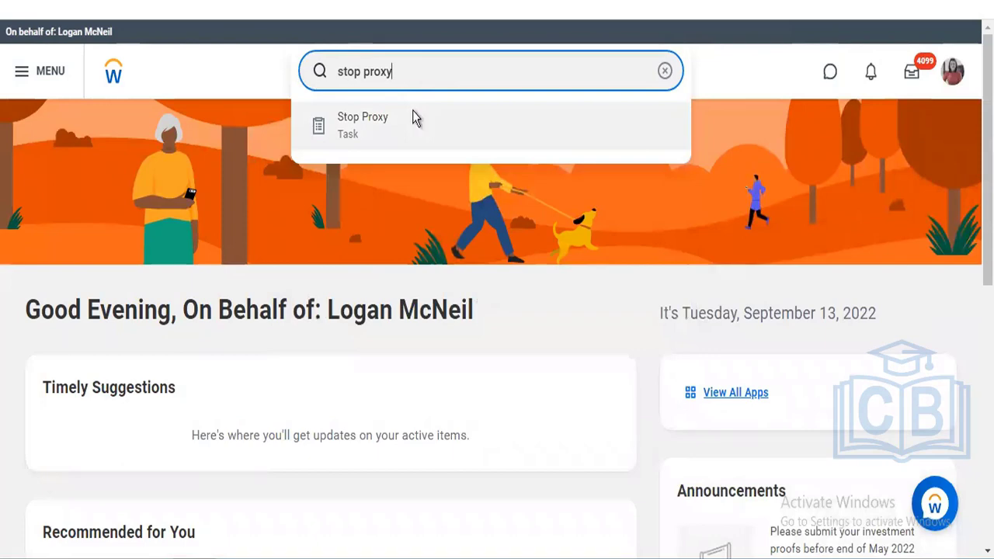
{"action": "left_click", "coordinate": [412, 117]}
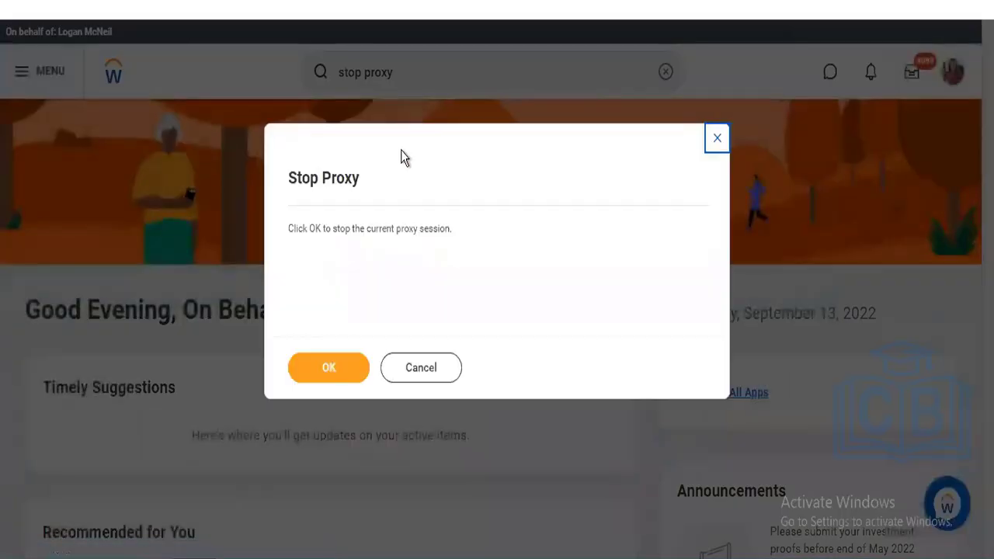
{"action": "left_click", "coordinate": [335, 382]}
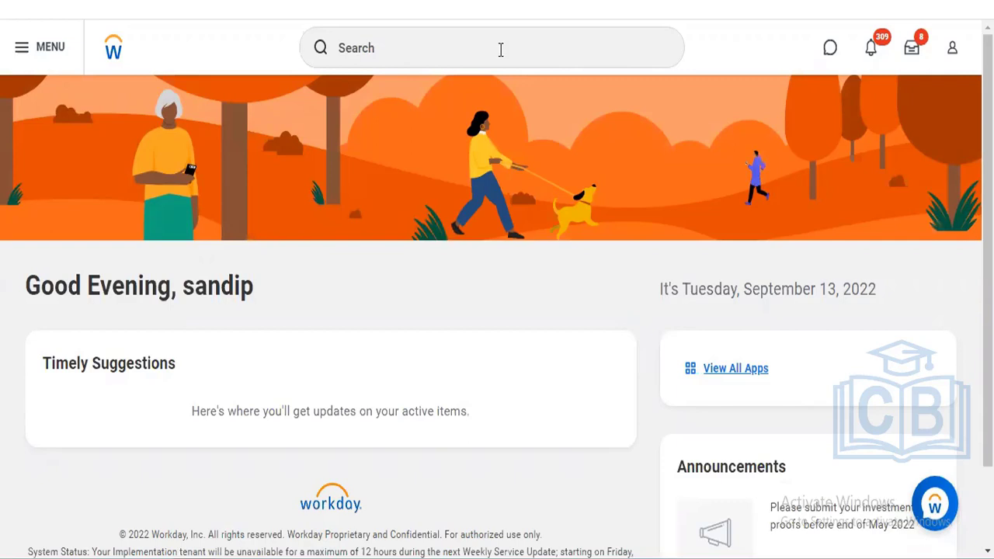
- Open the Team Performance app from the Apps menu
{"action": "left_click", "coordinate": [735, 369]}
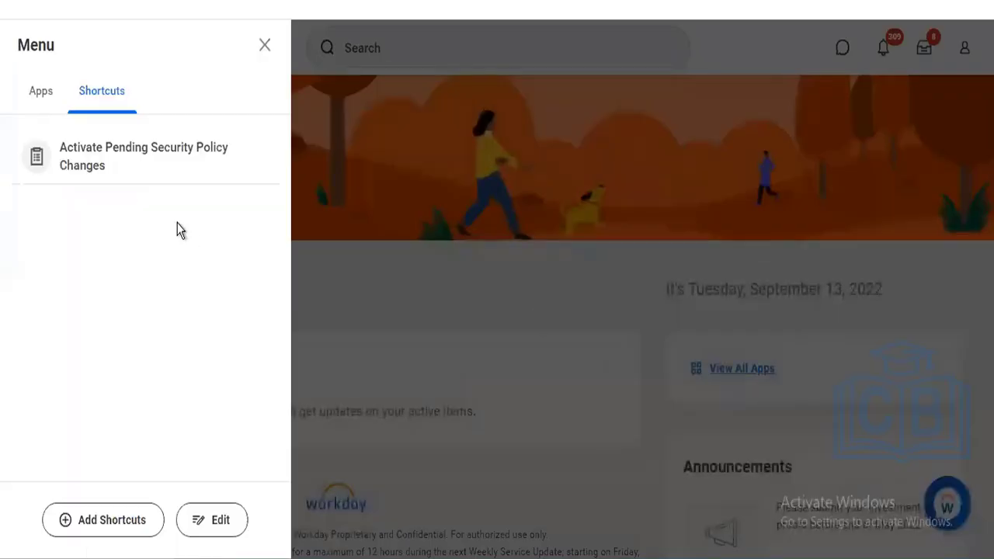
{"action": "left_click", "coordinate": [28, 97]}
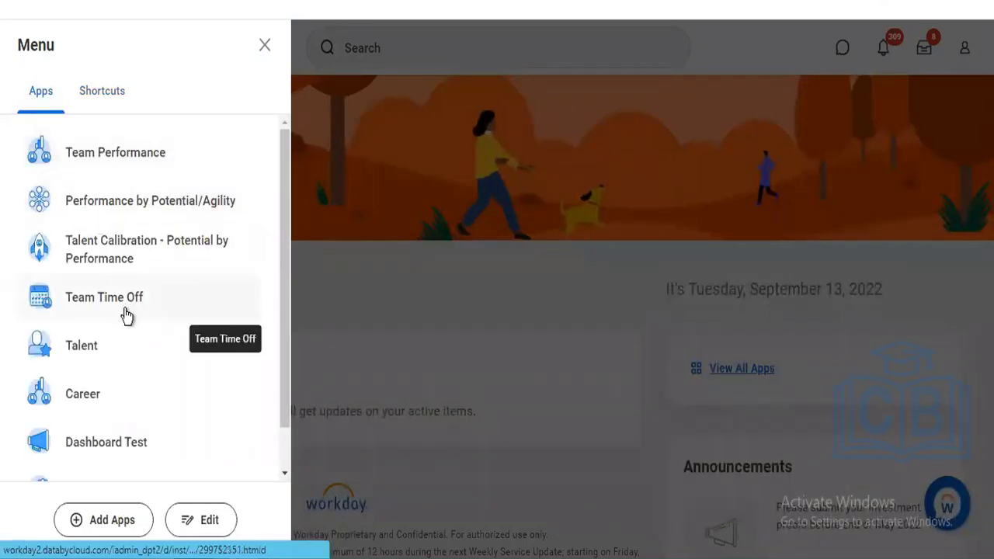
{"action": "left_click", "coordinate": [152, 160]}
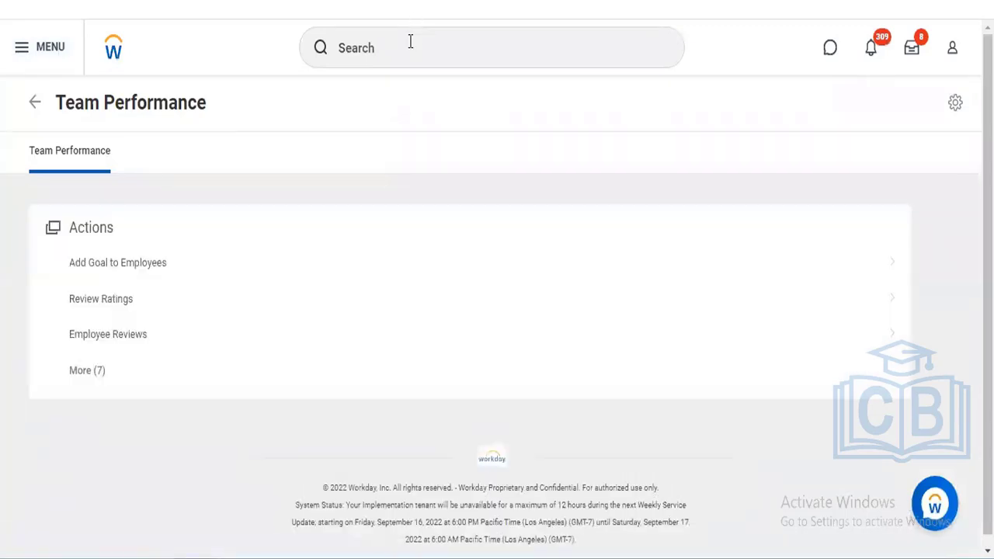
- Search Workday for 'start proxy'
{"action": "left_click", "coordinate": [410, 42]}
{"action": "type", "text": "start "}
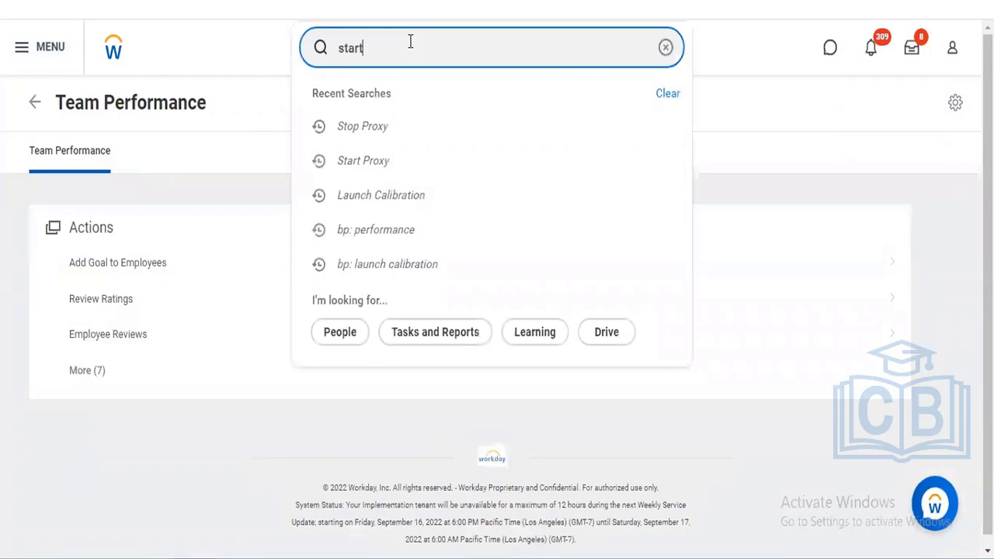
{"action": "type", "text": "proxy"}
{"action": "key", "text": "Return"}
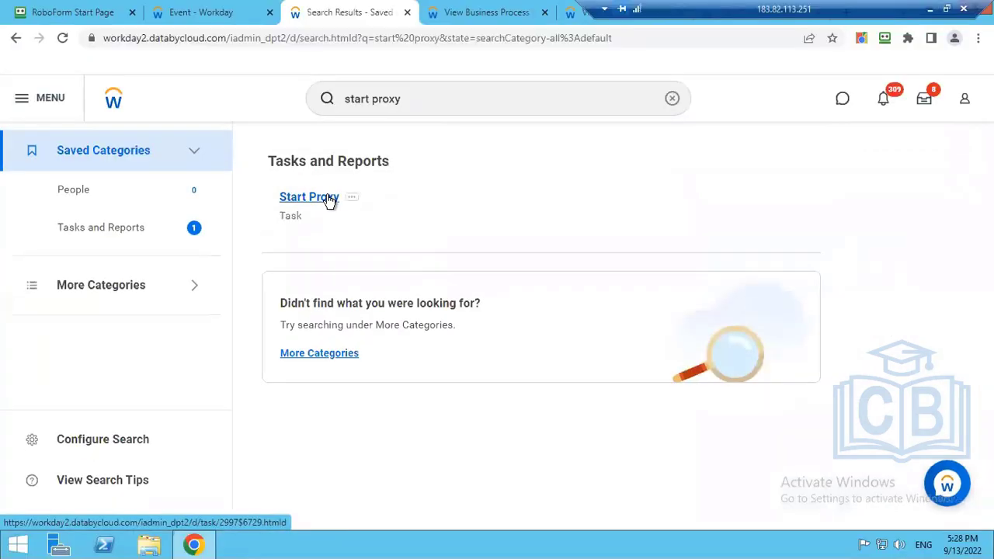
- Start Proxy again, acting as the worker found through the Act As search
{"action": "left_click", "coordinate": [329, 199]}
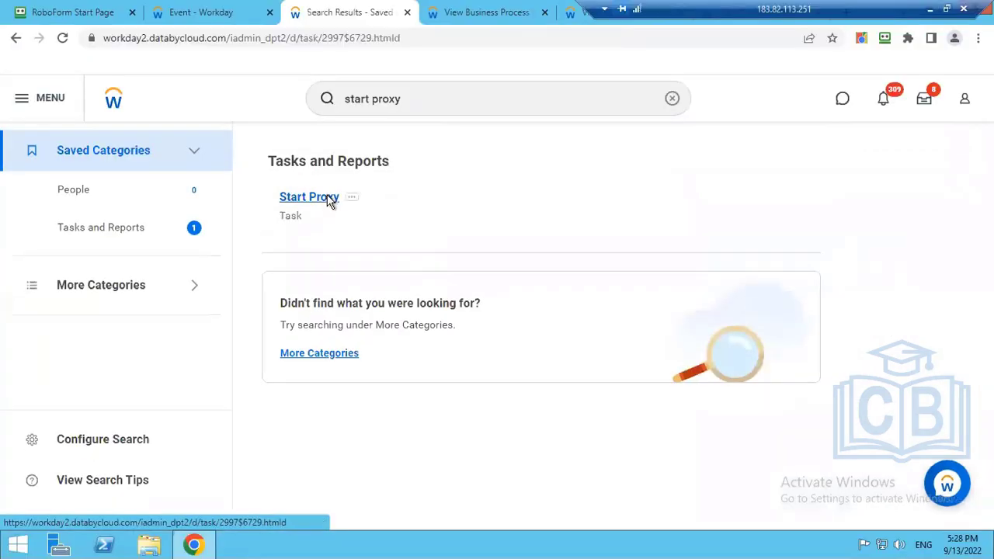
{"action": "left_click", "coordinate": [143, 210]}
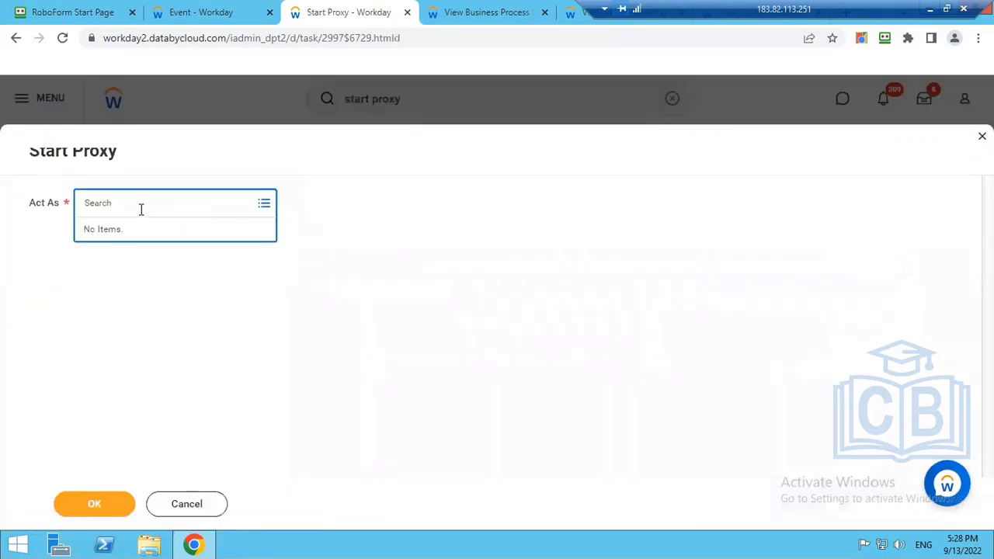
{"action": "type", "text": "logan"}
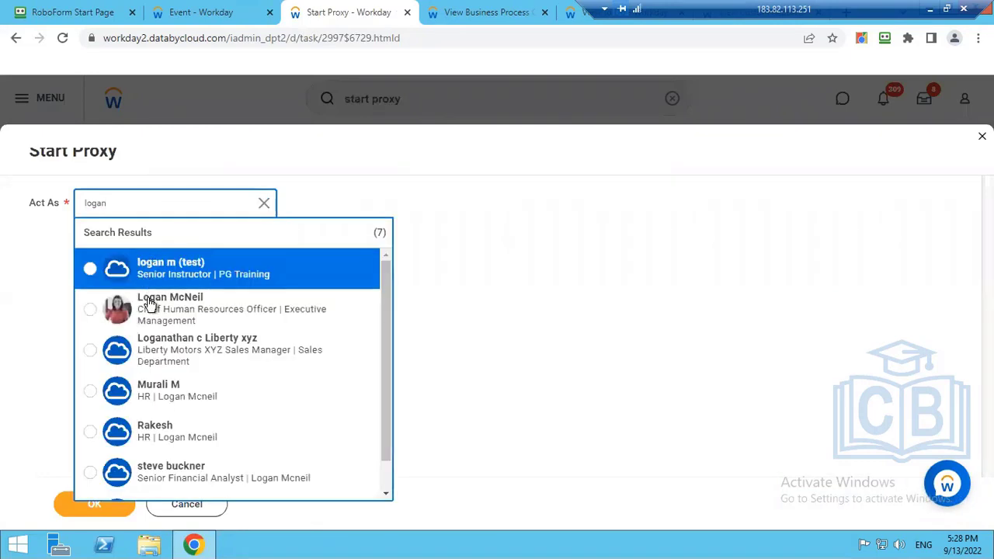
{"action": "left_click", "coordinate": [149, 303]}
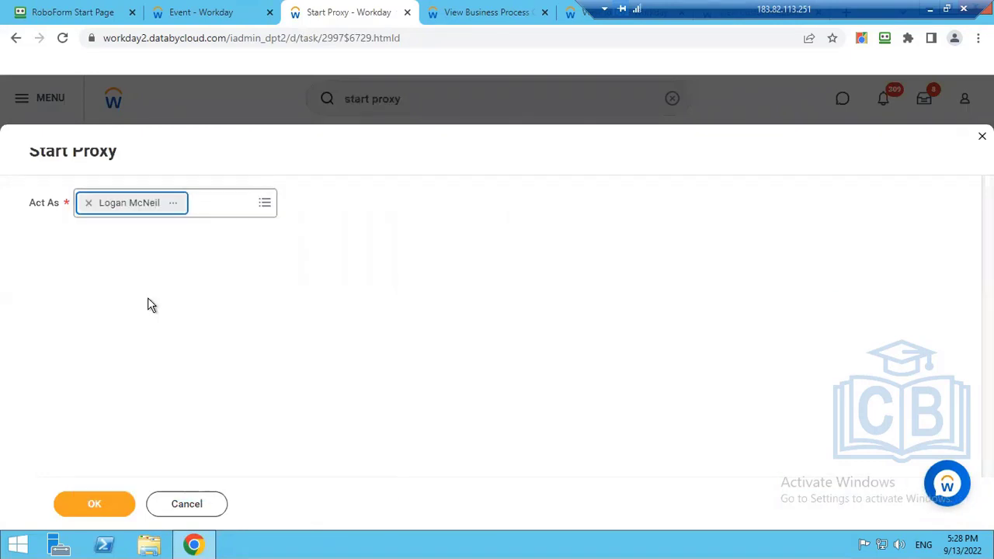
{"action": "left_click", "coordinate": [115, 511]}
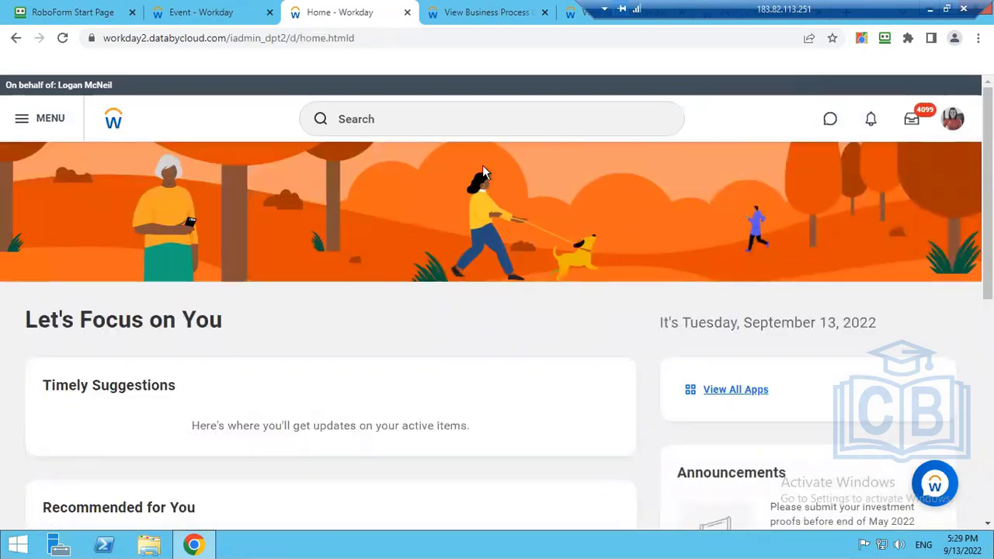
- Open Team Performance from the full Apps list, then close the apps menu
{"action": "left_click", "coordinate": [367, 122]}
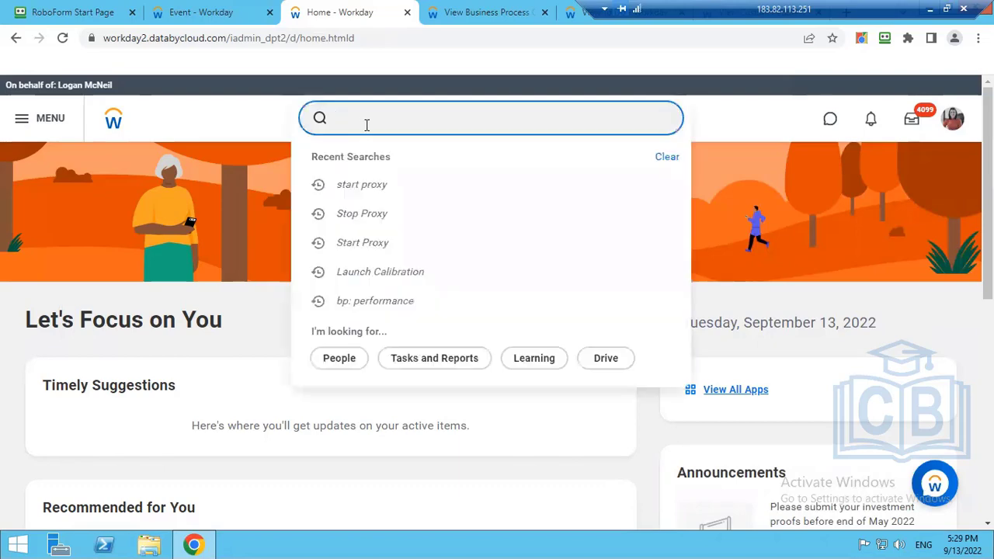
{"action": "left_click", "coordinate": [753, 400]}
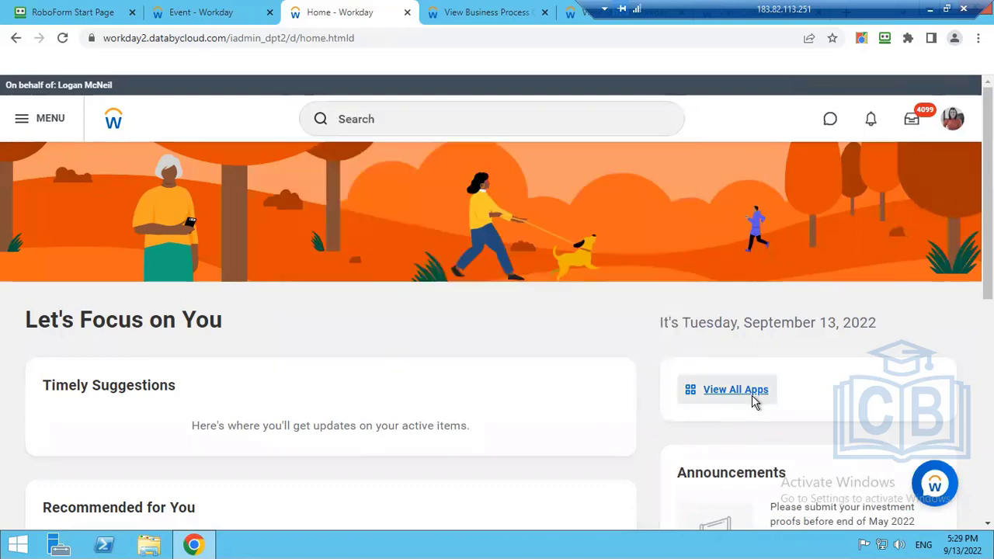
{"action": "left_click", "coordinate": [753, 400]}
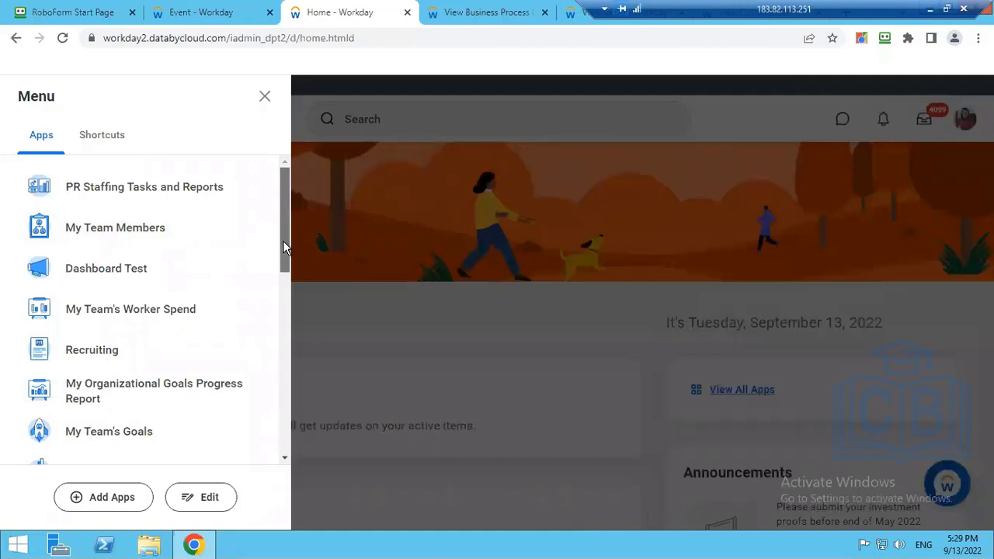
{"action": "left_click_drag", "start_coordinate": [284, 247], "coordinate": [283, 280]}
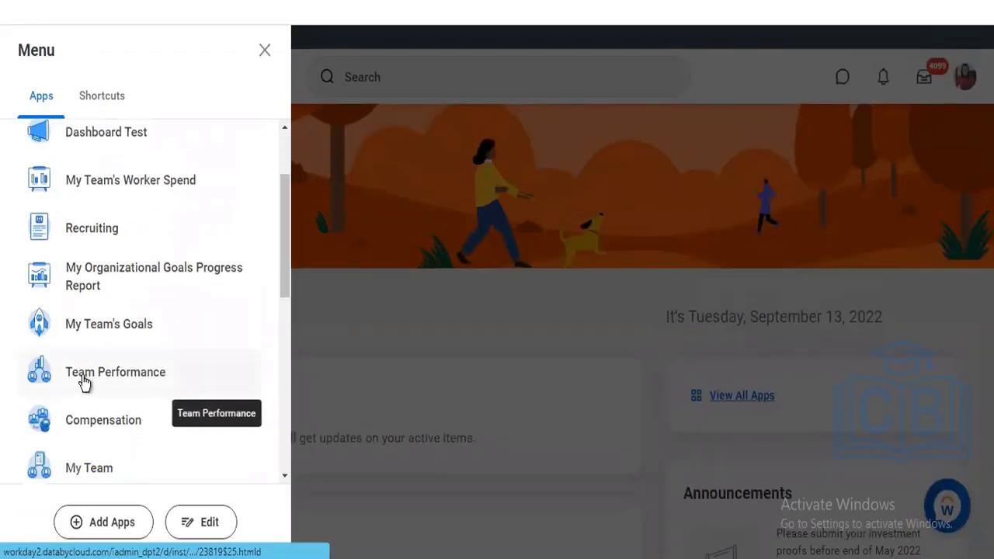
{"action": "left_click", "coordinate": [84, 377]}
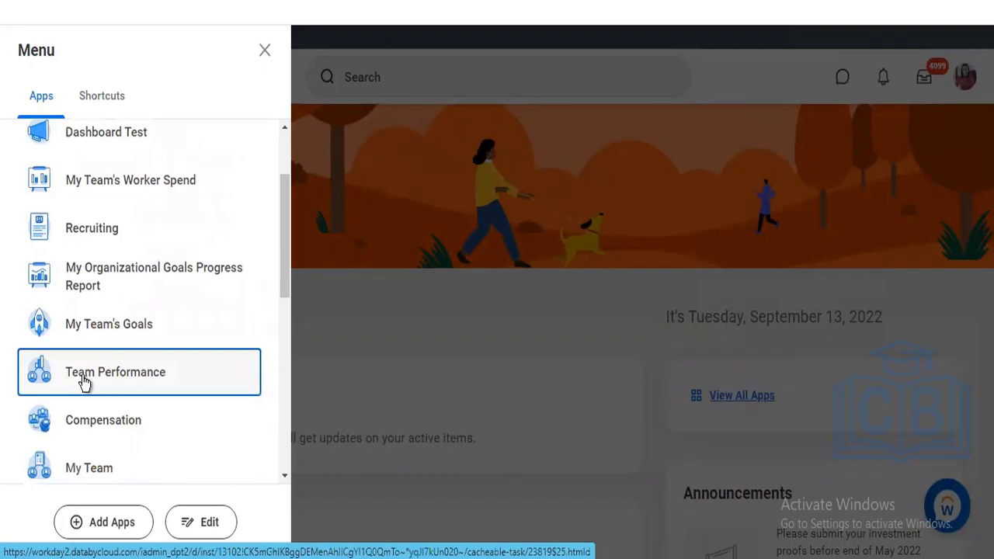
{"action": "left_click", "coordinate": [539, 360]}
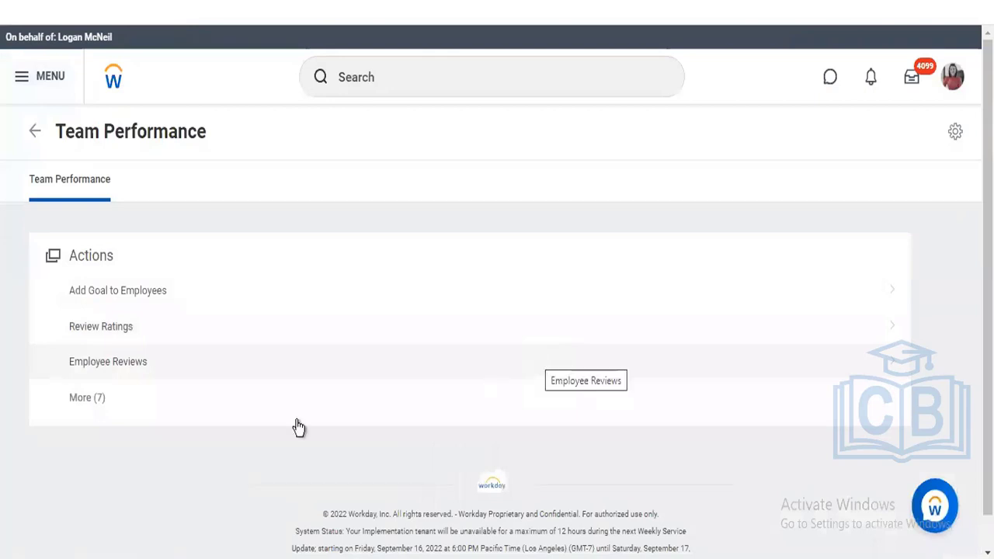
- Expand all Team Performance actions and scroll down to Get Feedback on Self
{"action": "left_click", "coordinate": [87, 399]}
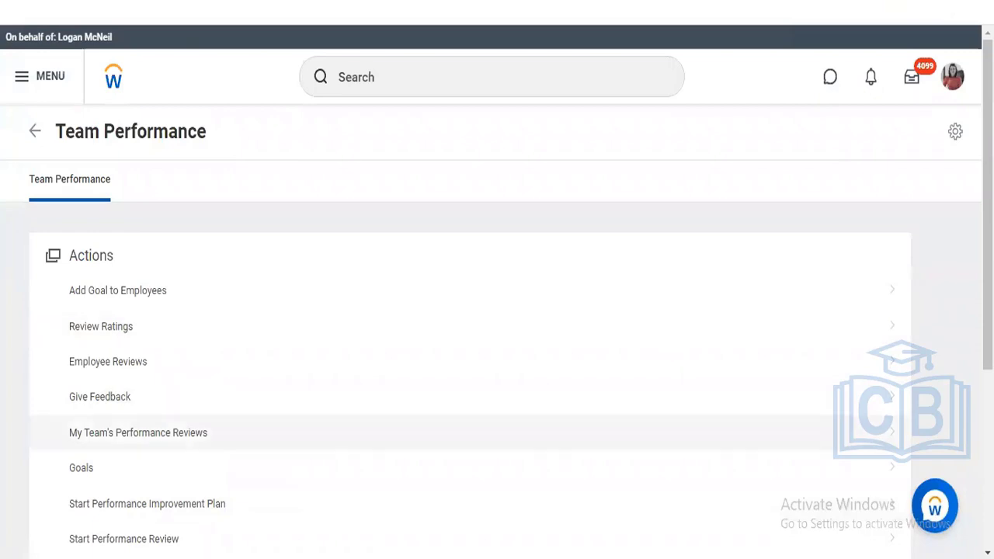
{"action": "scroll", "coordinate": [497, 350], "scroll_direction": "down", "scroll_amount": 1}
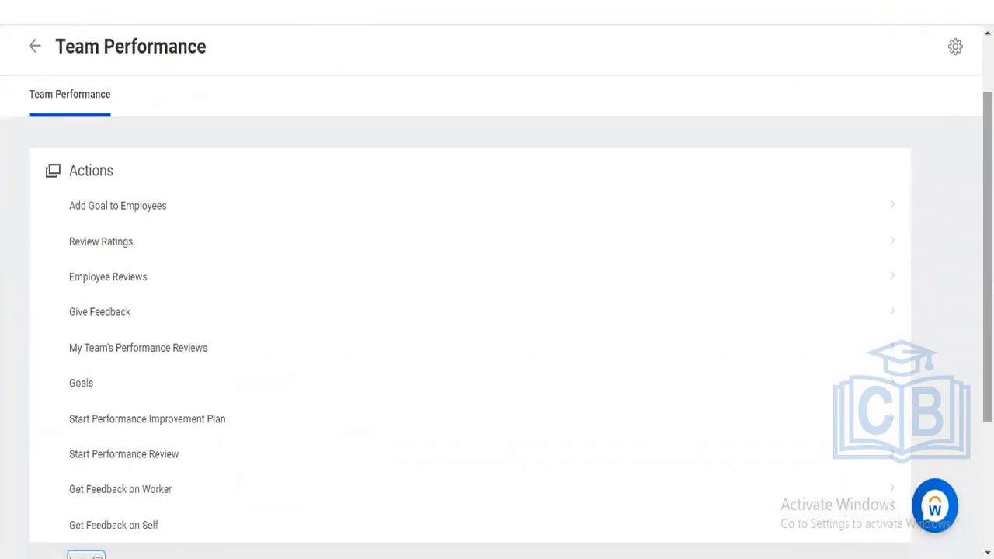
{"action": "scroll", "coordinate": [892, 116], "scroll_direction": "up", "scroll_amount": 1}
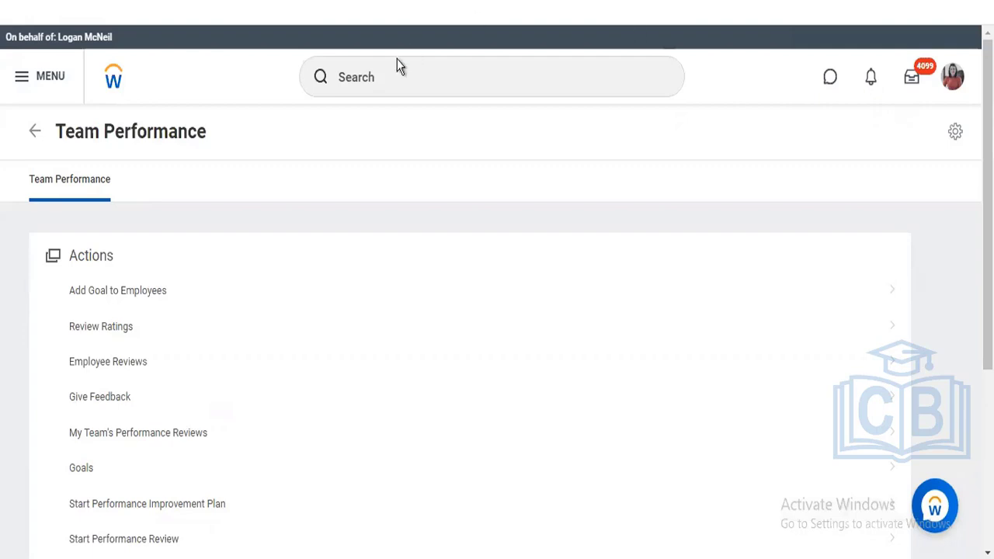
{"action": "left_click", "coordinate": [390, 89]}
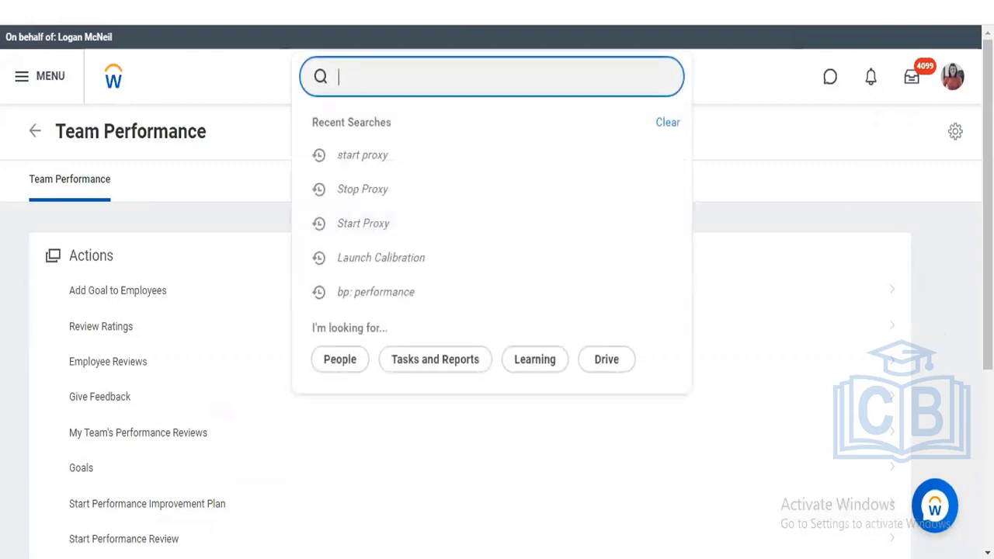
{"action": "left_click_drag", "start_coordinate": [987, 326], "coordinate": [987, 336]}
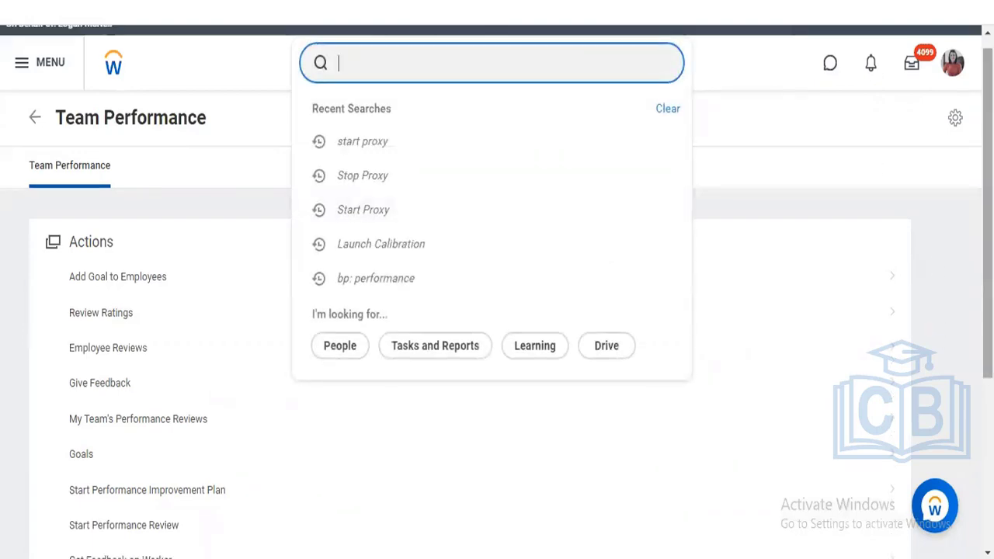
{"action": "scroll", "coordinate": [494, 413], "scroll_direction": "down", "scroll_amount": 2}
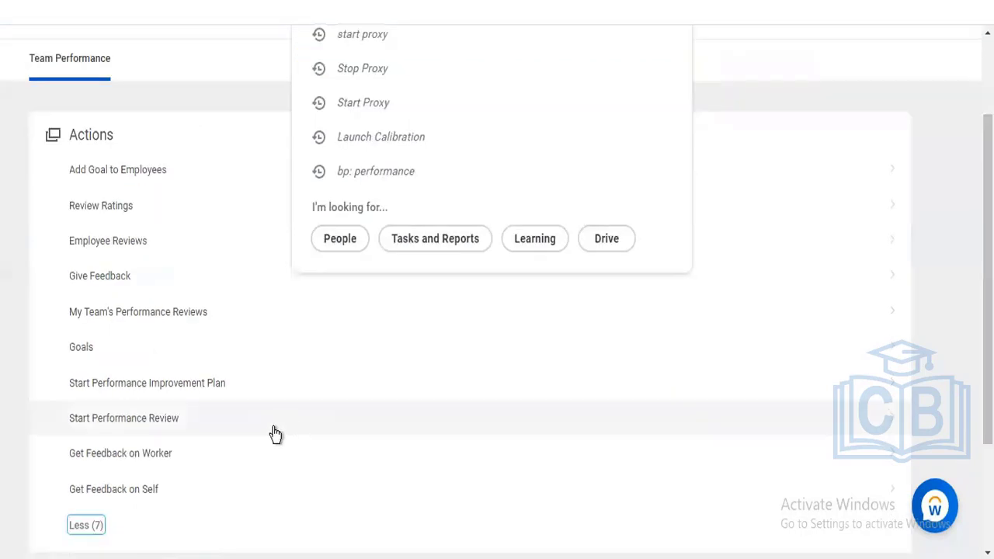
- Open My Team's Performance Reviews, collapse In Progress and expand the 29 Complete reviews
{"action": "left_click", "coordinate": [141, 313]}
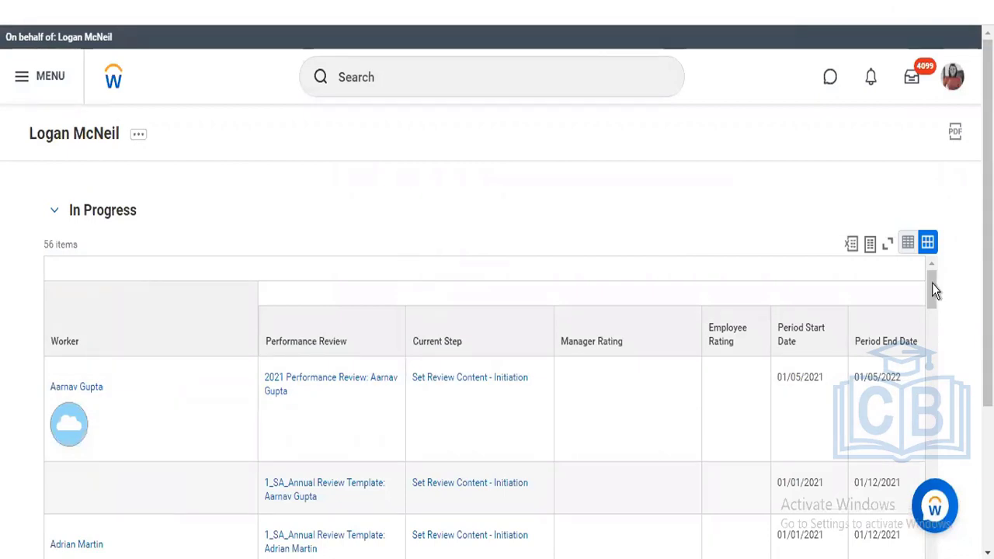
{"action": "left_click_drag", "start_coordinate": [932, 306], "coordinate": [932, 425]}
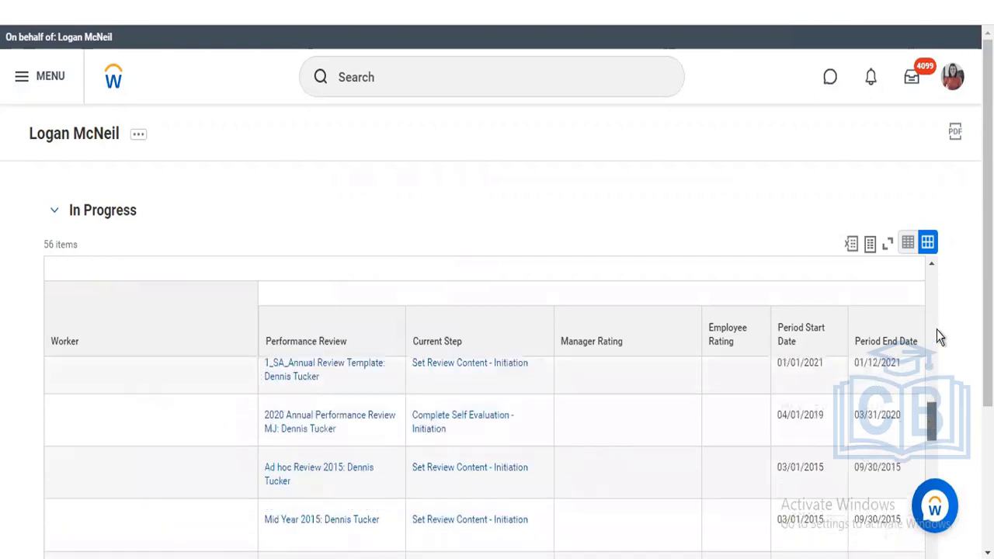
{"action": "left_click_drag", "start_coordinate": [937, 329], "coordinate": [935, 279]}
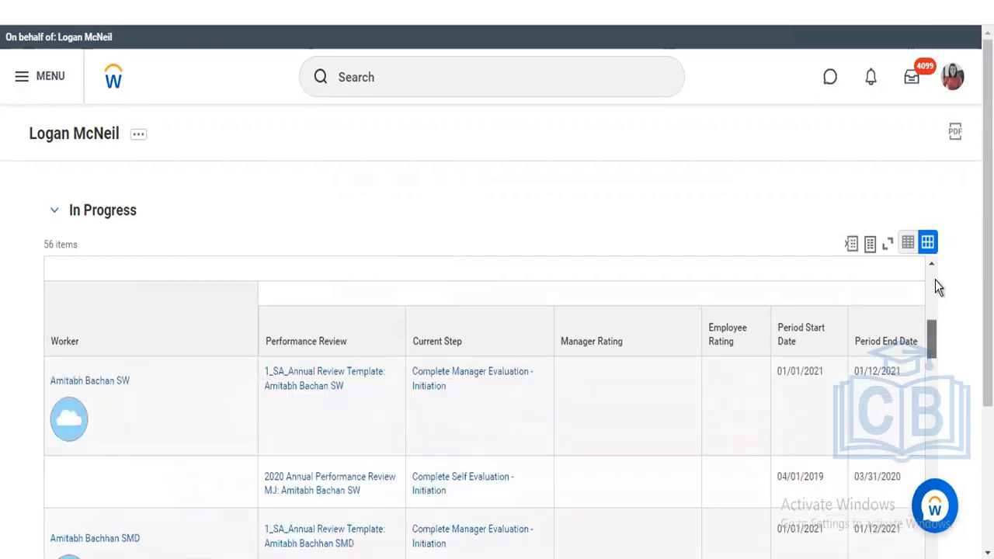
{"action": "left_click", "coordinate": [53, 208]}
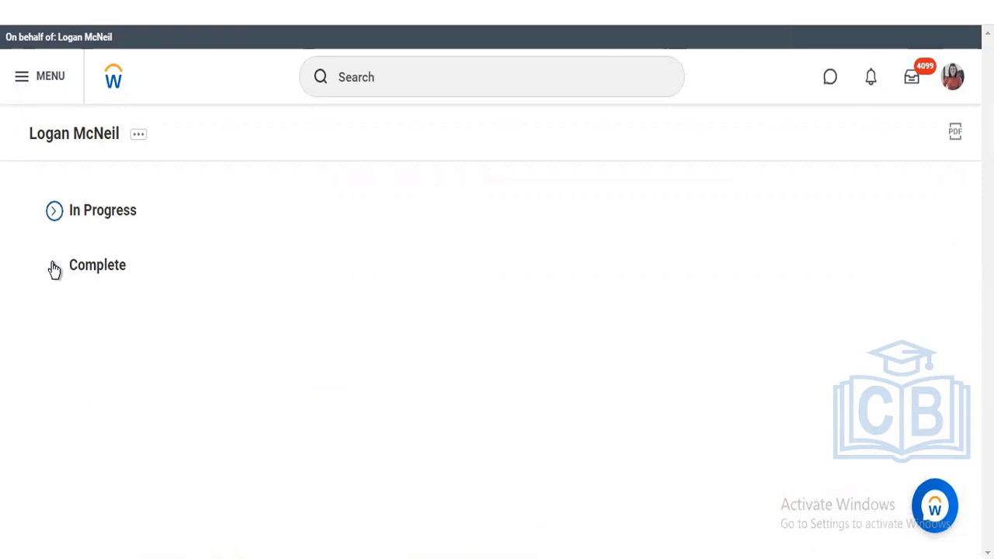
{"action": "left_click", "coordinate": [54, 267]}
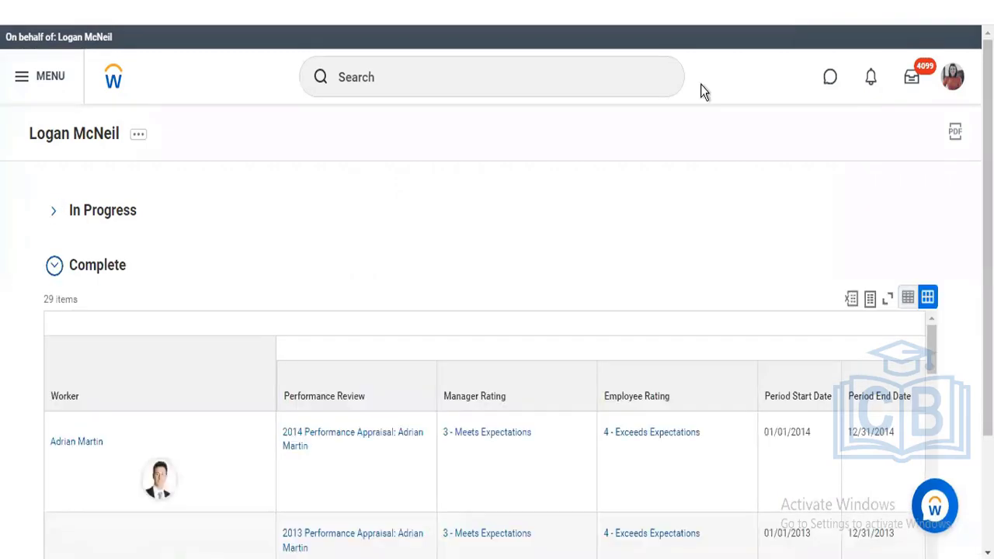
- Search 'rd: manager review' and open the My Team's Review Ratings Summary report definition
{"action": "left_click", "coordinate": [499, 72]}
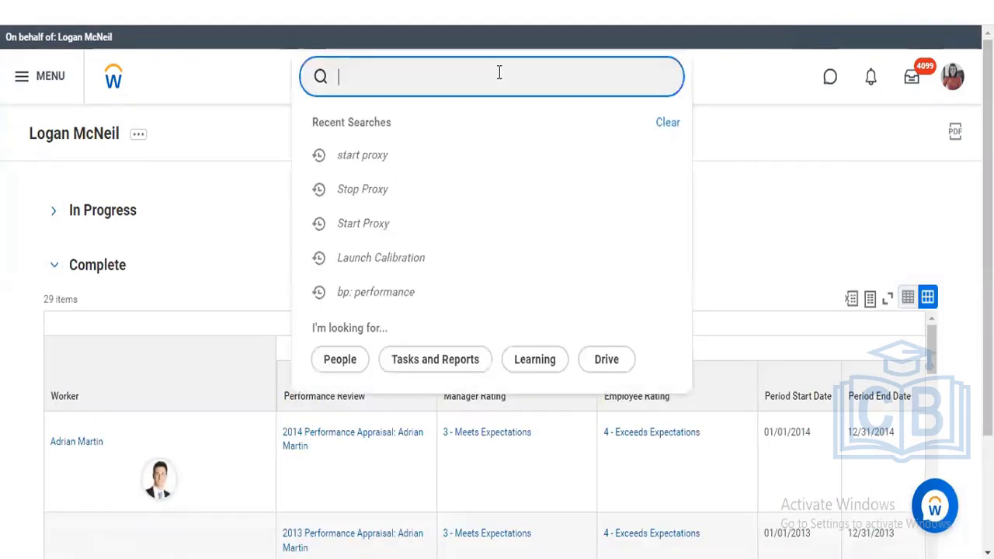
{"action": "type", "text": "performnce"}
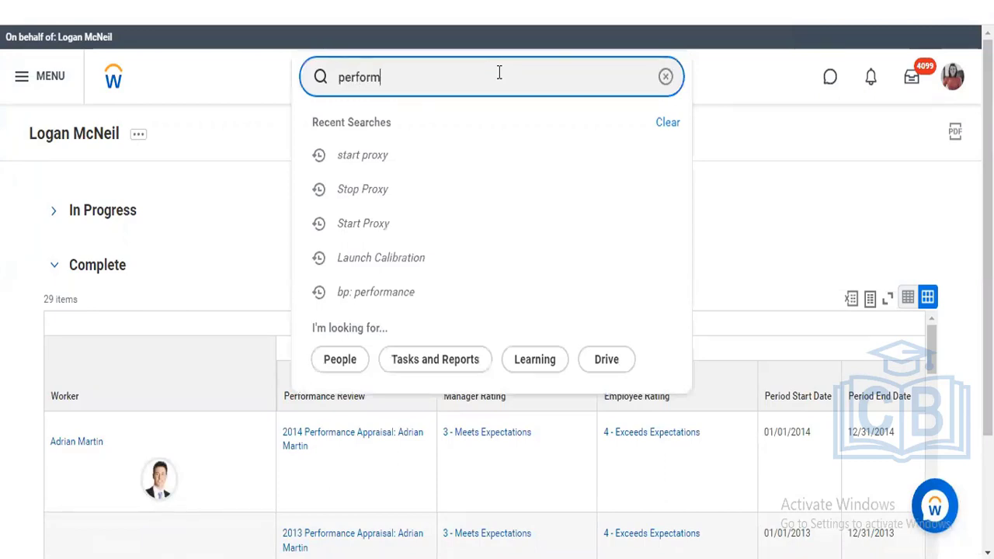
{"action": "key", "text": "BackSpace"}
{"action": "key", "text": "BackSpace"}
{"action": "key", "text": "BackSpace"}
{"action": "key", "text": "BackSpace"}
{"action": "key", "text": "BackSpace"}
{"action": "key", "text": "BackSpace"}
{"action": "key", "text": "BackSpace"}
{"action": "key", "text": "BackSpace"}
{"action": "key", "text": "BackSpace"}
{"action": "key", "text": "BackSpace"}
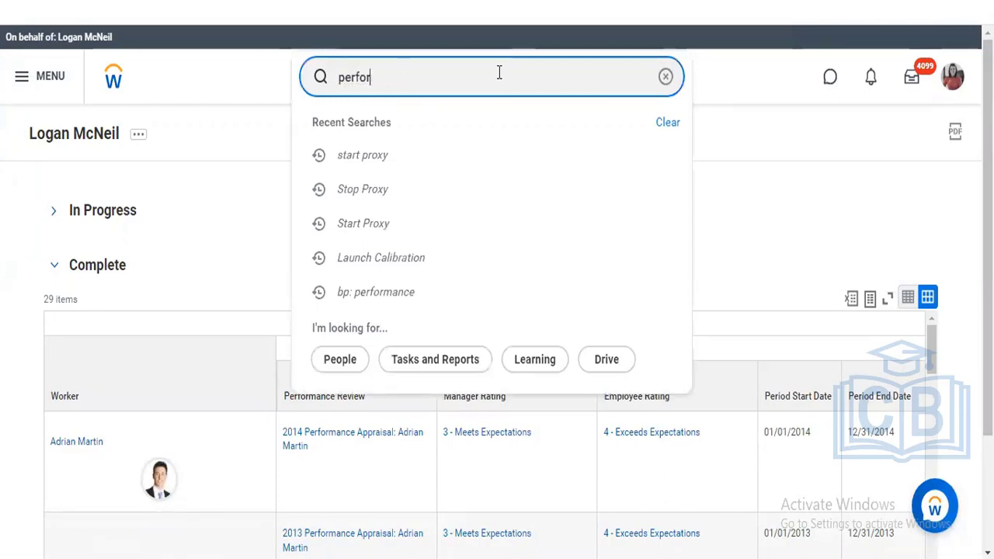
{"action": "type", "text": "rd: performa"}
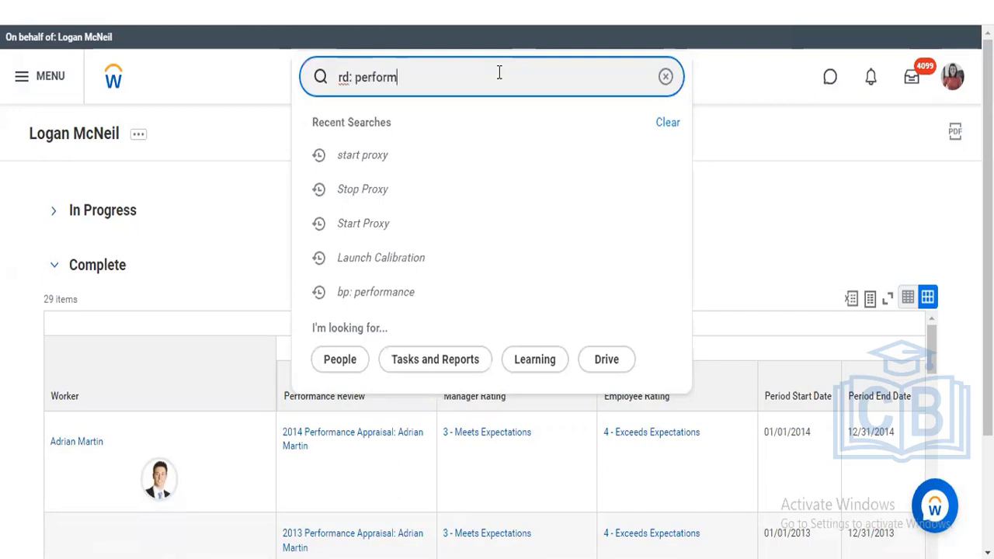
{"action": "type", "text": "nce"}
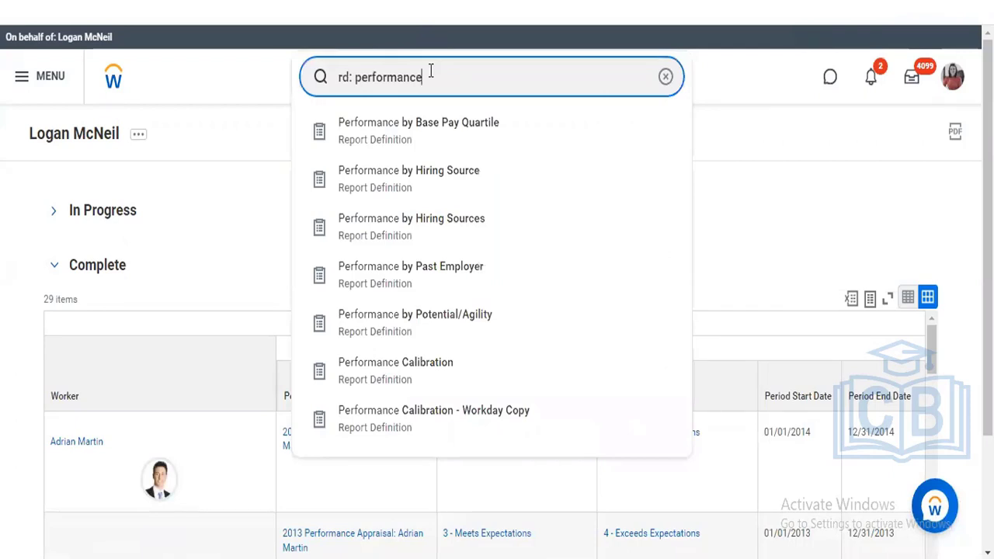
{"action": "key", "text": "BackSpace"}
{"action": "key", "text": "BackSpace"}
{"action": "key", "text": "BackSpace"}
{"action": "key", "text": "BackSpace"}
{"action": "key", "text": "BackSpace"}
{"action": "key", "text": "BackSpace"}
{"action": "key", "text": "BackSpace"}
{"action": "key", "text": "BackSpace"}
{"action": "key", "text": "BackSpace"}
{"action": "key", "text": "BackSpace"}
{"action": "key", "text": "BackSpace"}
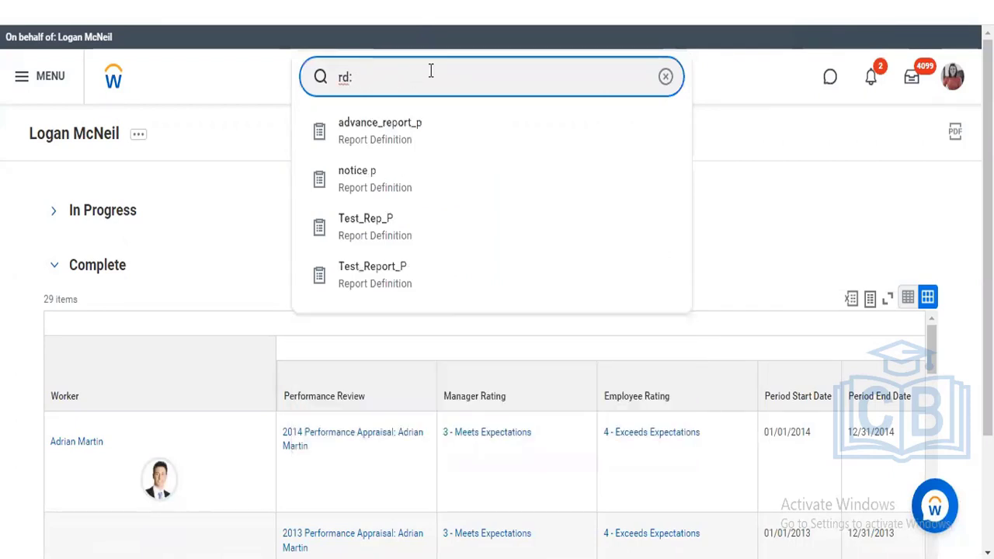
{"action": "type", "text": "manager"}
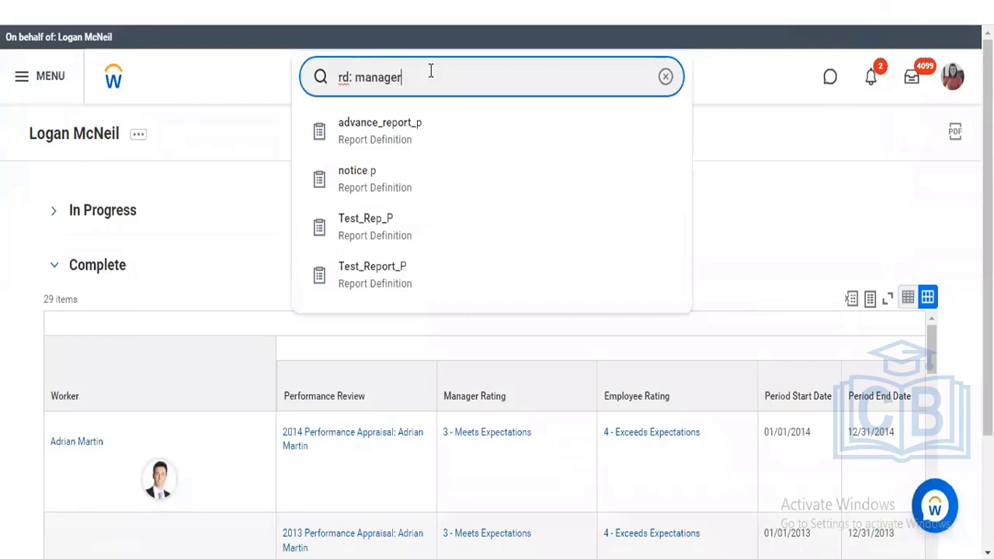
{"action": "type", "text": " review"}
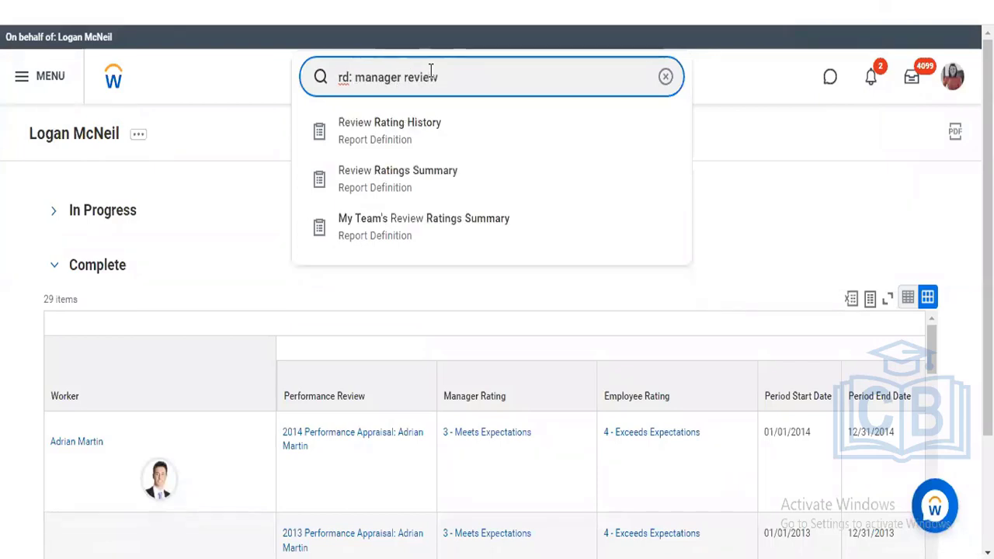
{"action": "left_click", "coordinate": [423, 234]}
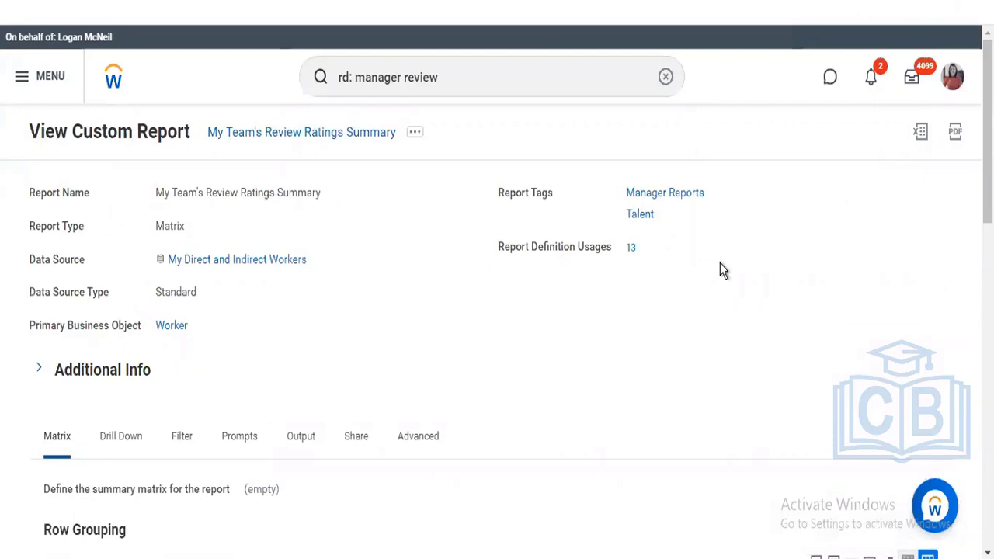
- Check the Prompts tab's runtime date prompts and zero defaults, then open related actions
{"action": "left_click", "coordinate": [250, 445]}
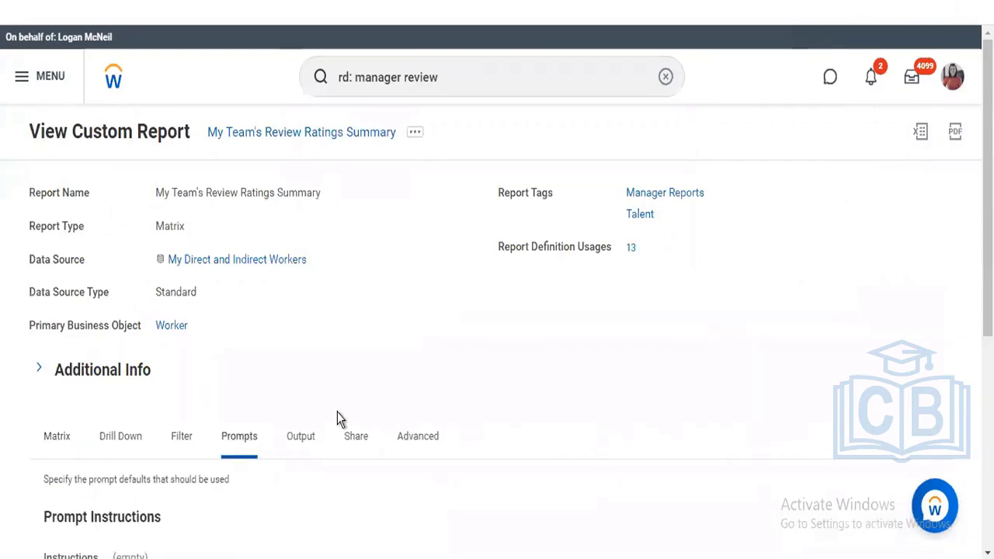
{"action": "scroll", "coordinate": [739, 155], "scroll_direction": "down", "scroll_amount": 3}
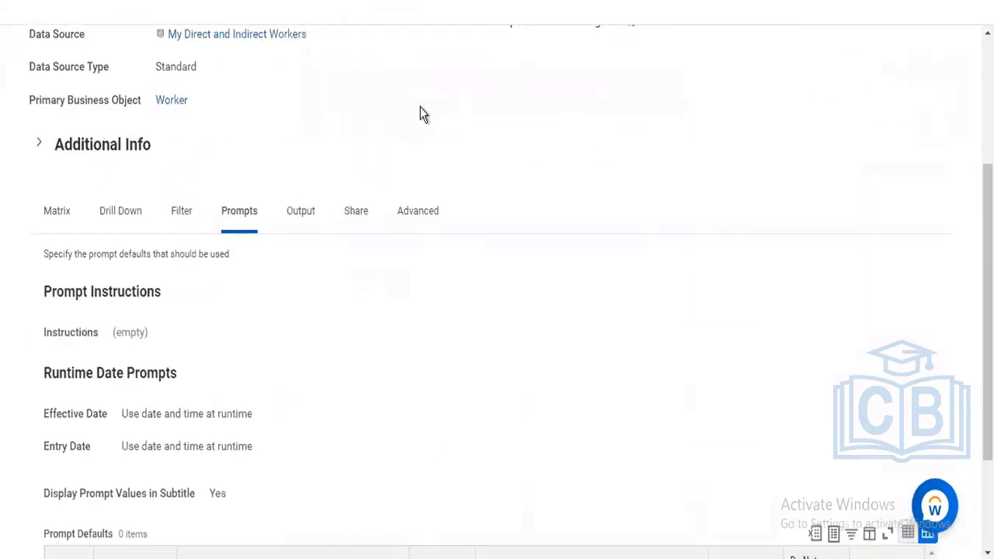
{"action": "scroll", "coordinate": [419, 114], "scroll_direction": "up", "scroll_amount": 3}
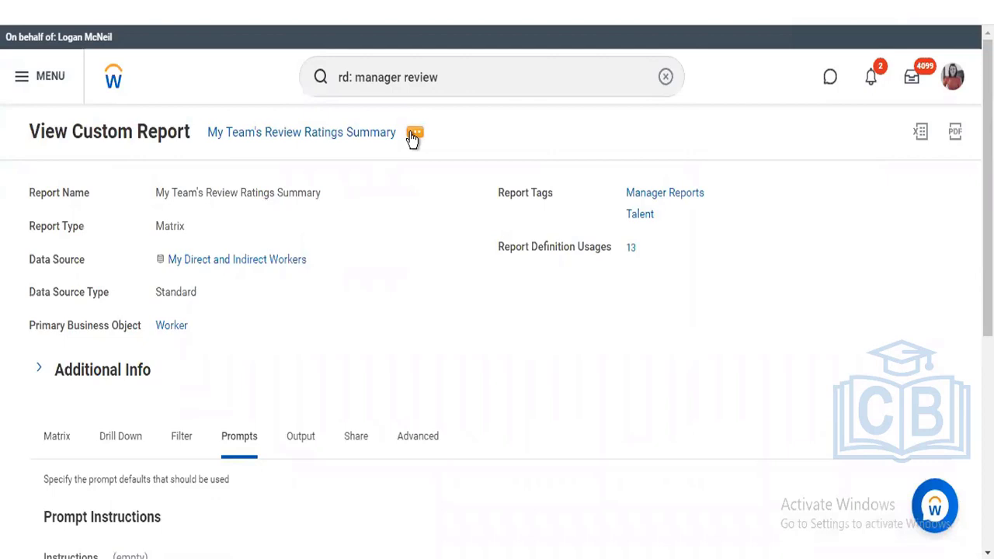
{"action": "left_click", "coordinate": [414, 135]}
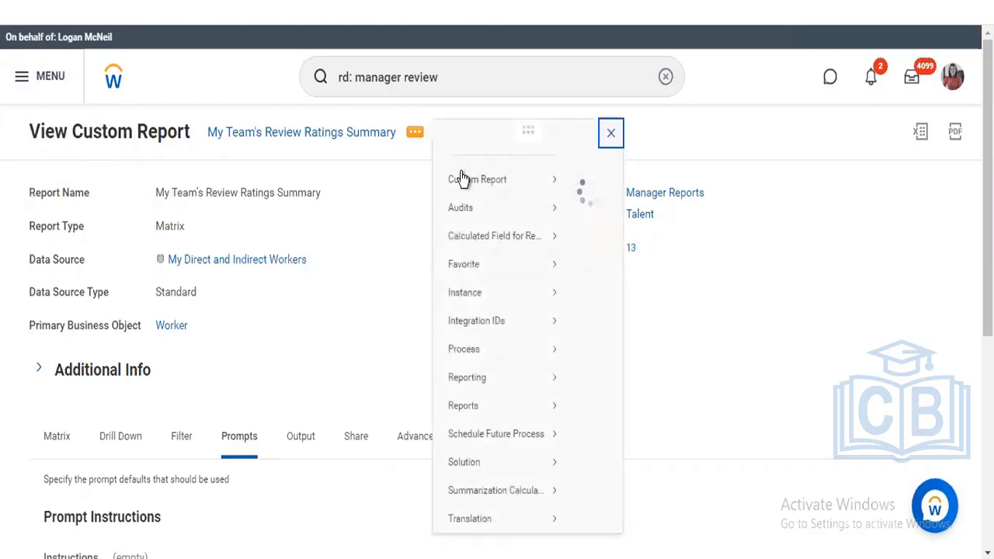
- Leave the report definition and return to the Workday home page via the Workday logo
{"action": "mouse_move", "coordinate": [462, 179]}
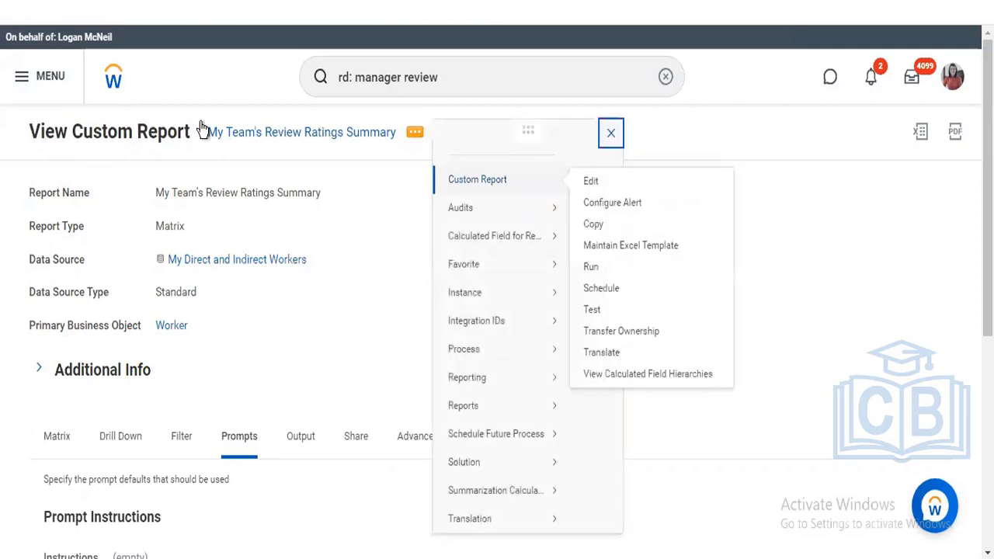
{"action": "left_click", "coordinate": [114, 80]}
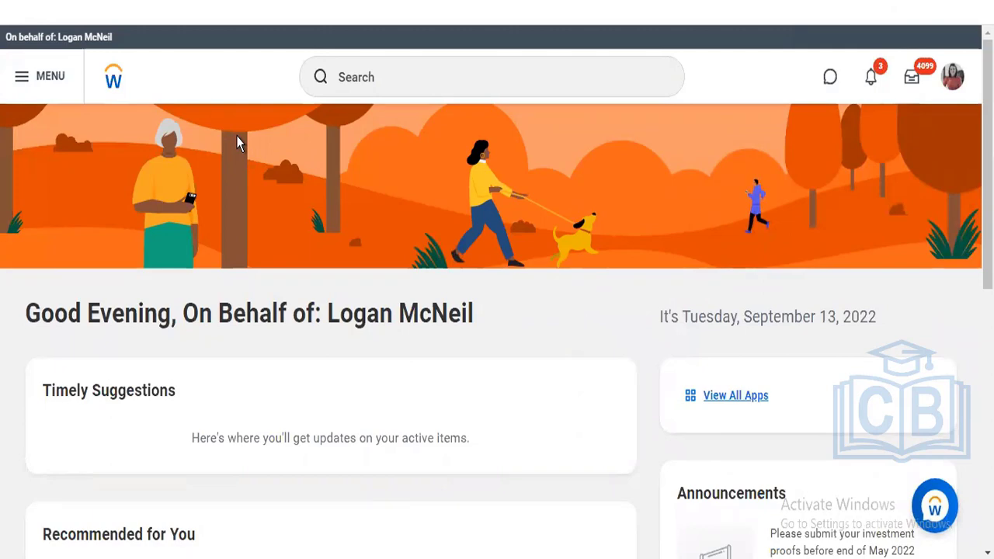
- Run the Stop Proxy task from search and confirm ending the proxy session
{"action": "left_click", "coordinate": [412, 85]}
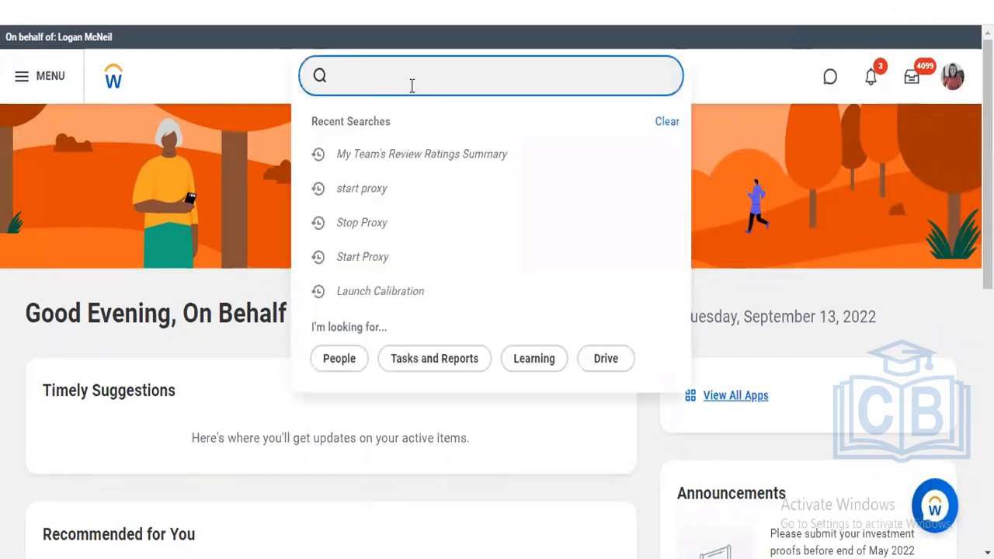
{"action": "type", "text": "stop proxy"}
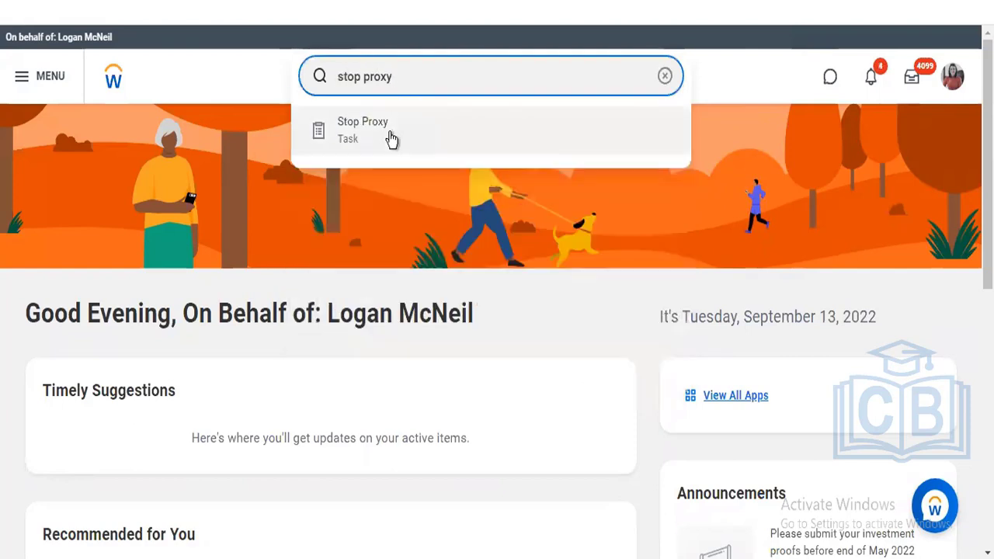
{"action": "left_click", "coordinate": [391, 139]}
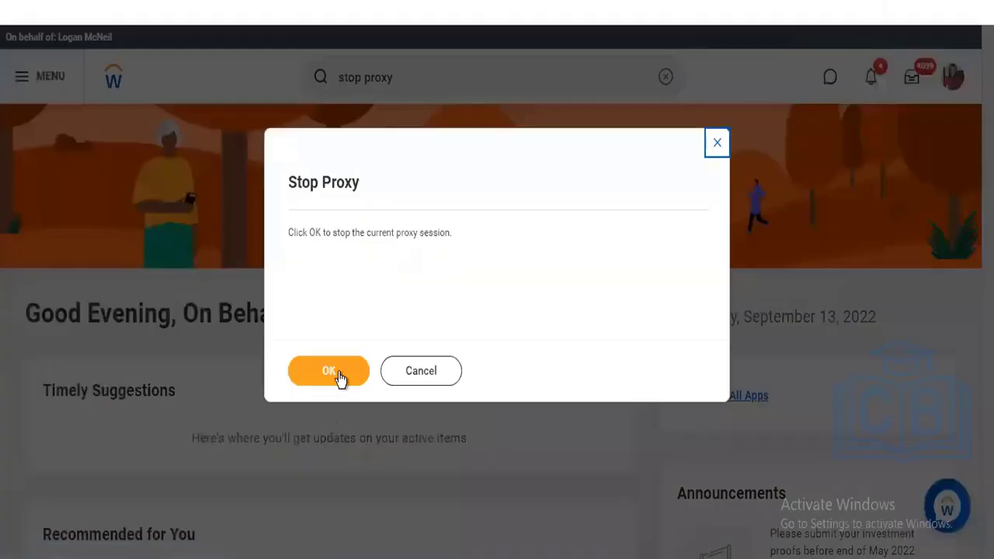
{"action": "left_click", "coordinate": [340, 374]}
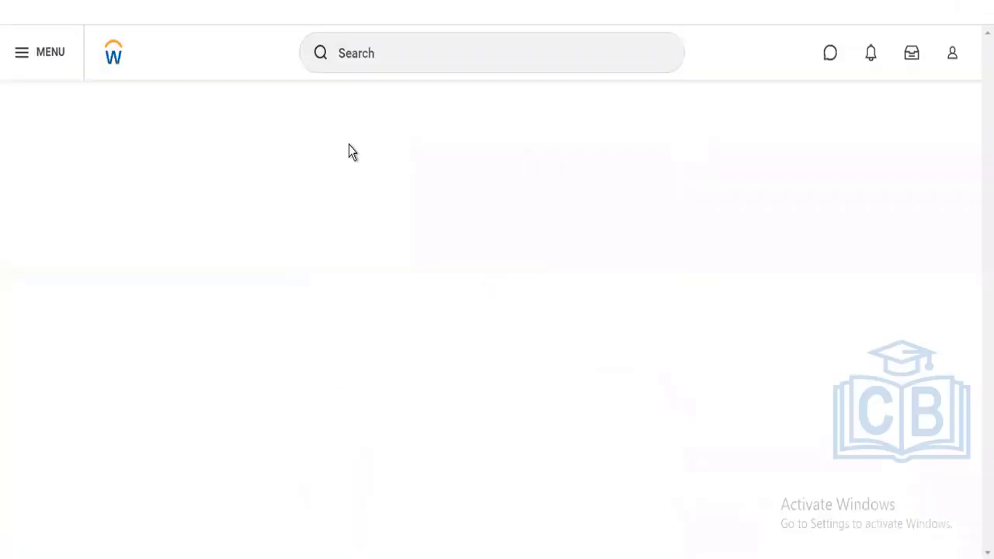
- Search 'launch calibration', correcting the typo, and open the Launch Calibration task
{"action": "left_click", "coordinate": [373, 58]}
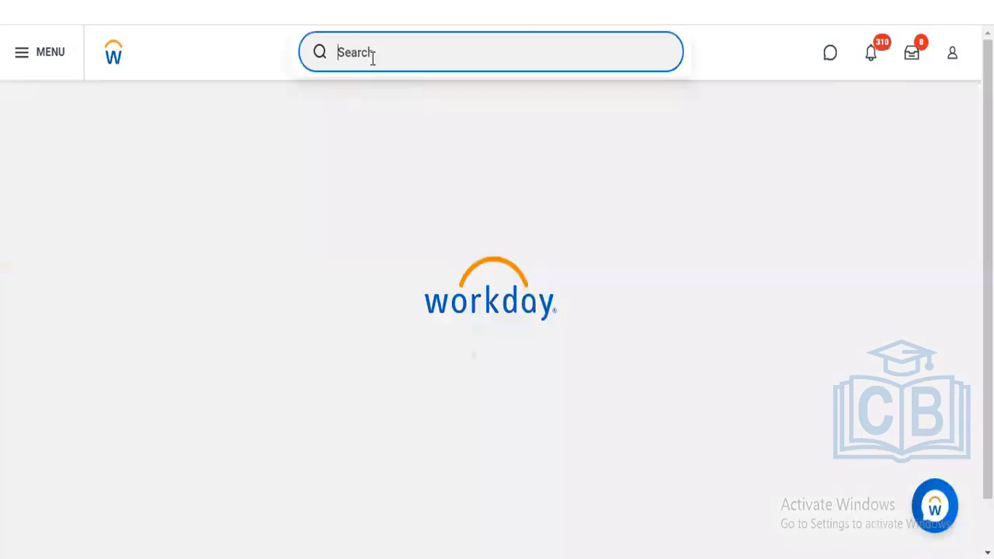
{"action": "left_click", "coordinate": [374, 54]}
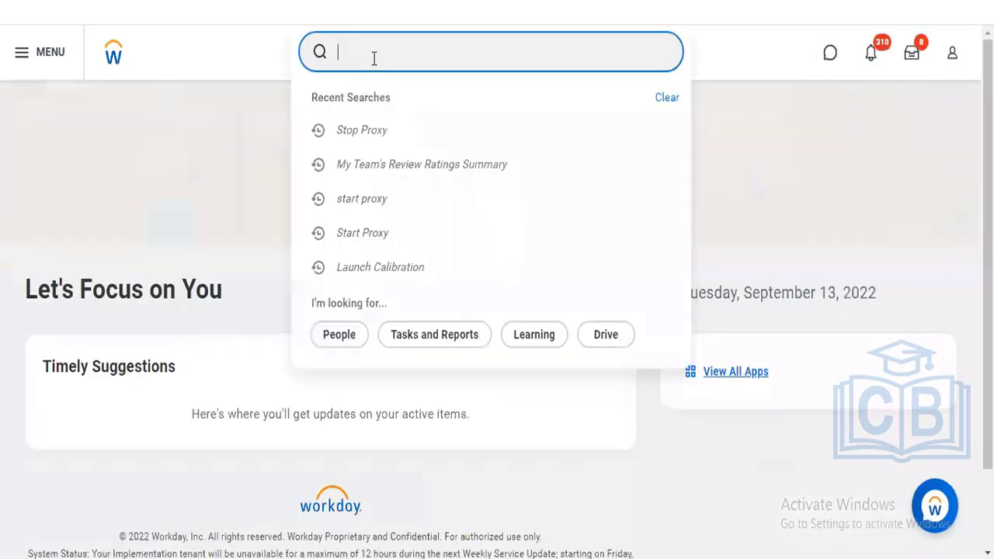
{"action": "type", "text": "lau"}
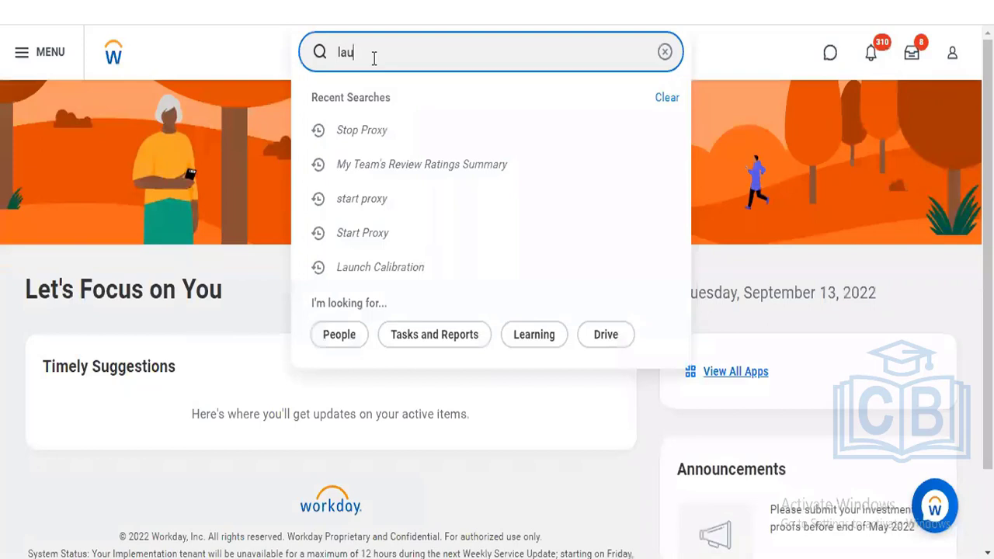
{"action": "type", "text": "nch prep"}
{"action": "key", "text": "Return"}
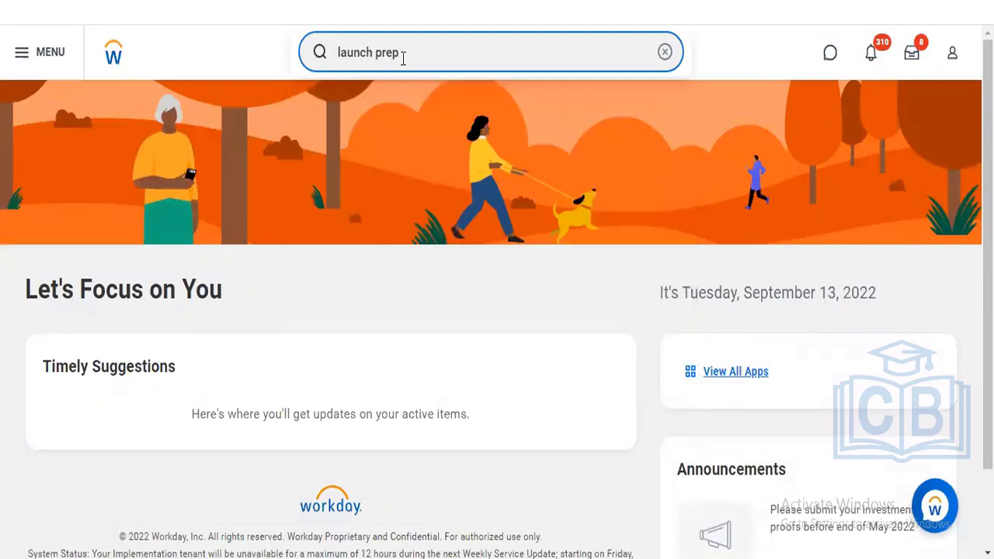
{"action": "key", "text": "BackSpace"}
{"action": "key", "text": "BackSpace"}
{"action": "key", "text": "BackSpace"}
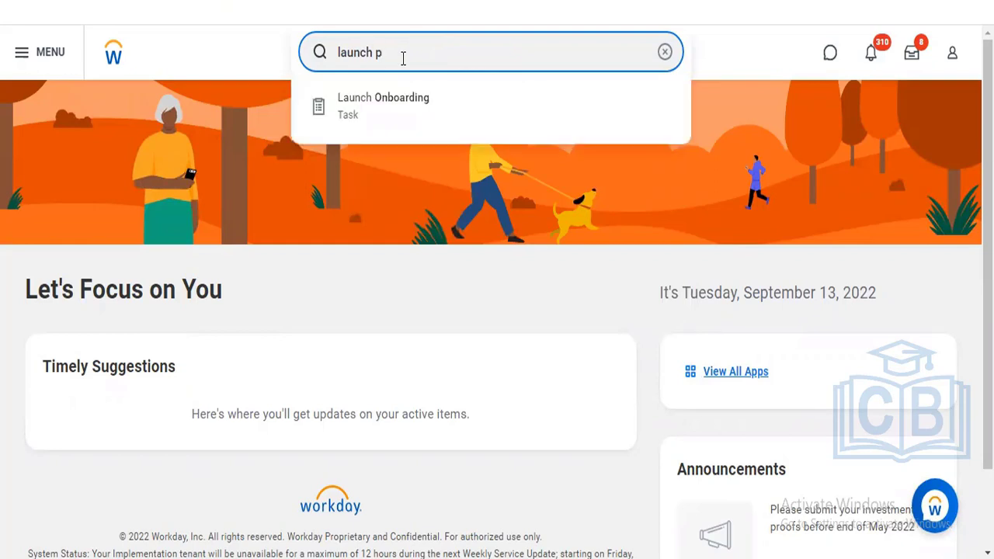
{"action": "key", "text": "BackSpace"}
{"action": "type", "text": "cali"}
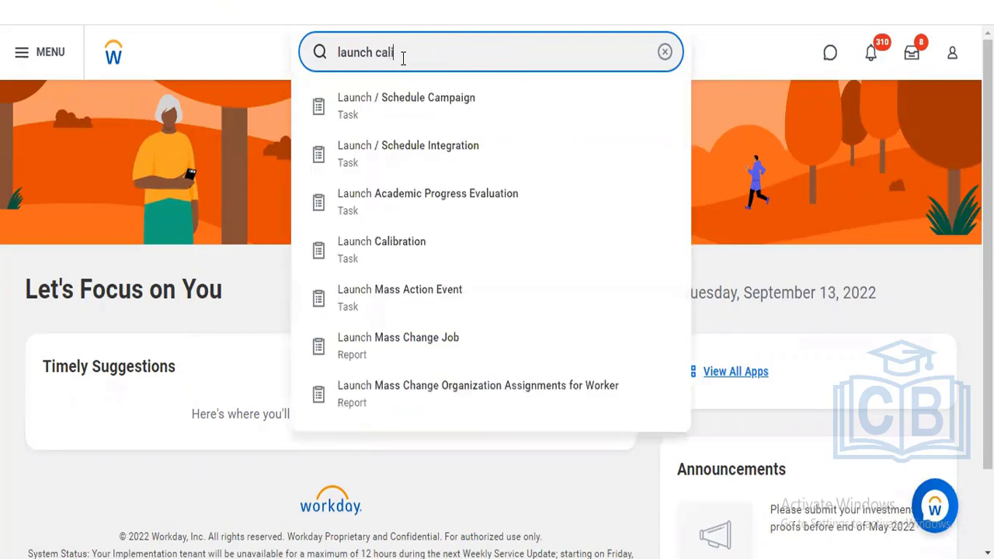
{"action": "type", "text": "bration"}
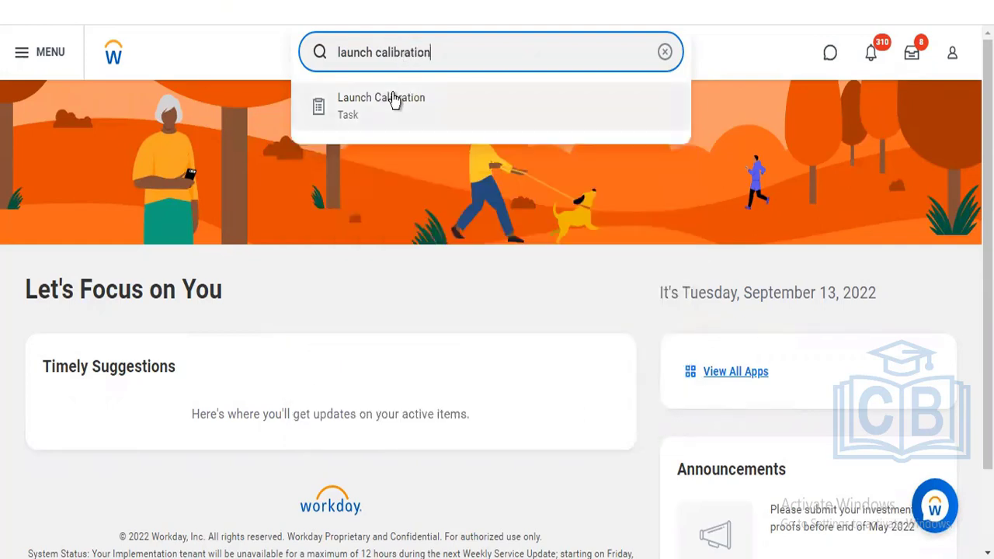
{"action": "left_click", "coordinate": [393, 97]}
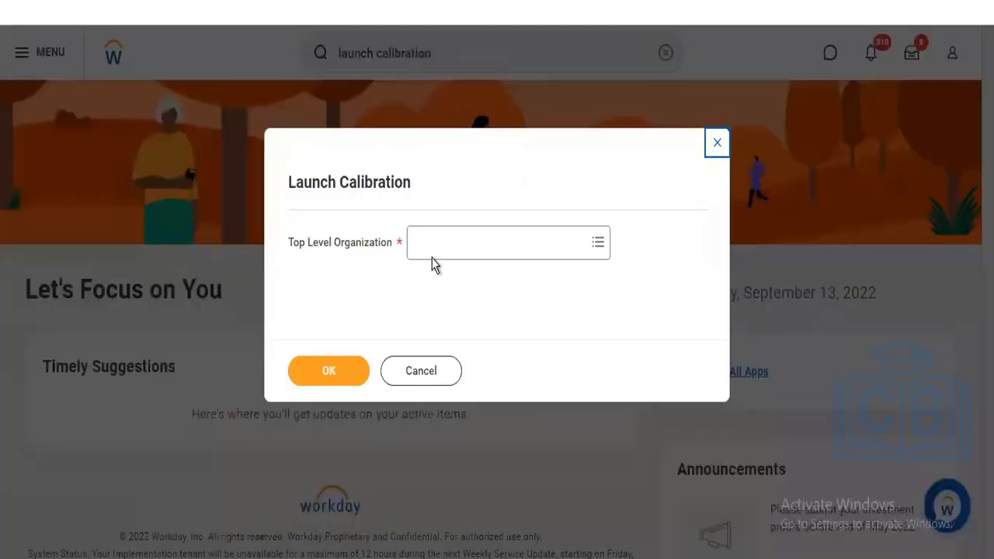
- Browse Supervisory Organizations for Top Level Organization, then cancel Launch Calibration without choosing one
{"action": "left_click", "coordinate": [432, 255]}
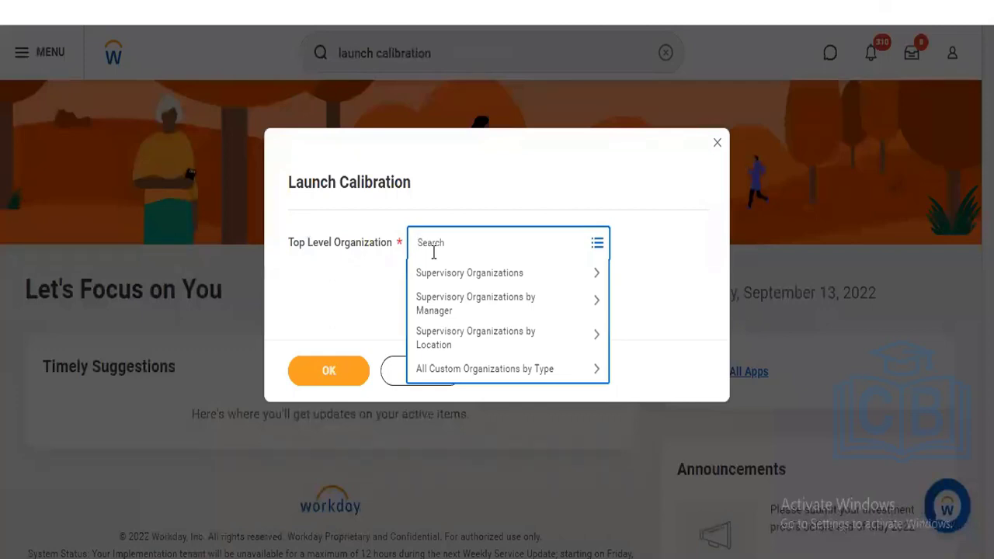
{"action": "left_click", "coordinate": [532, 280]}
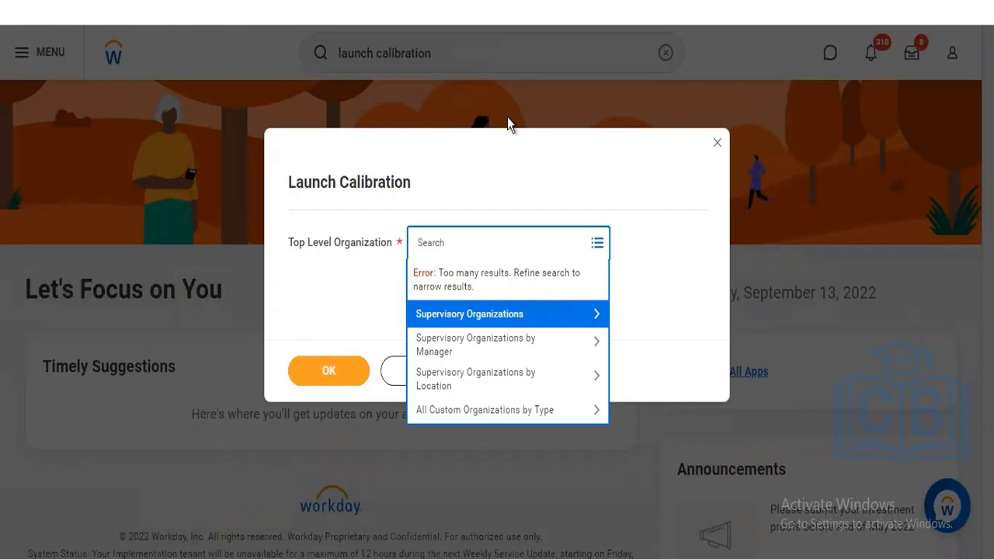
{"action": "left_click", "coordinate": [501, 196]}
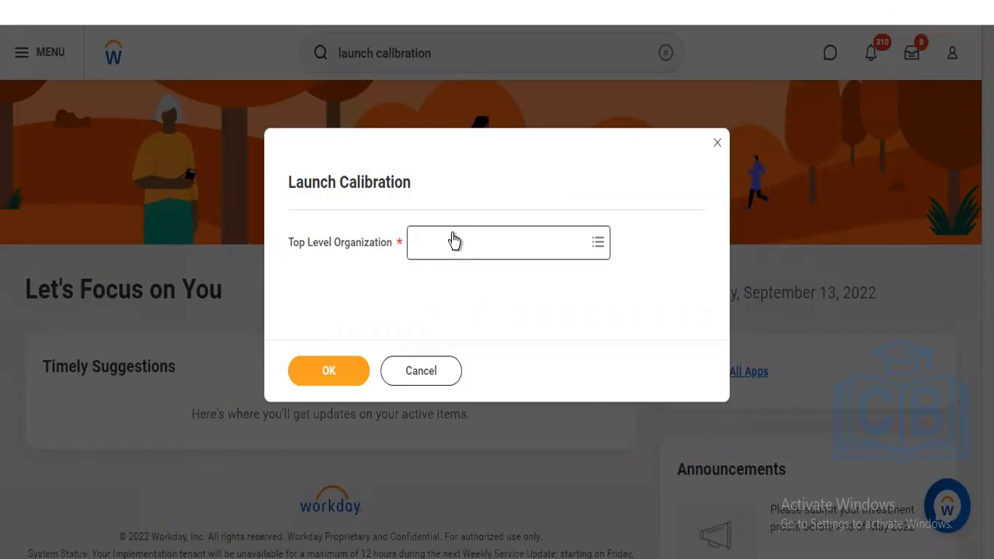
{"action": "left_click", "coordinate": [443, 373]}
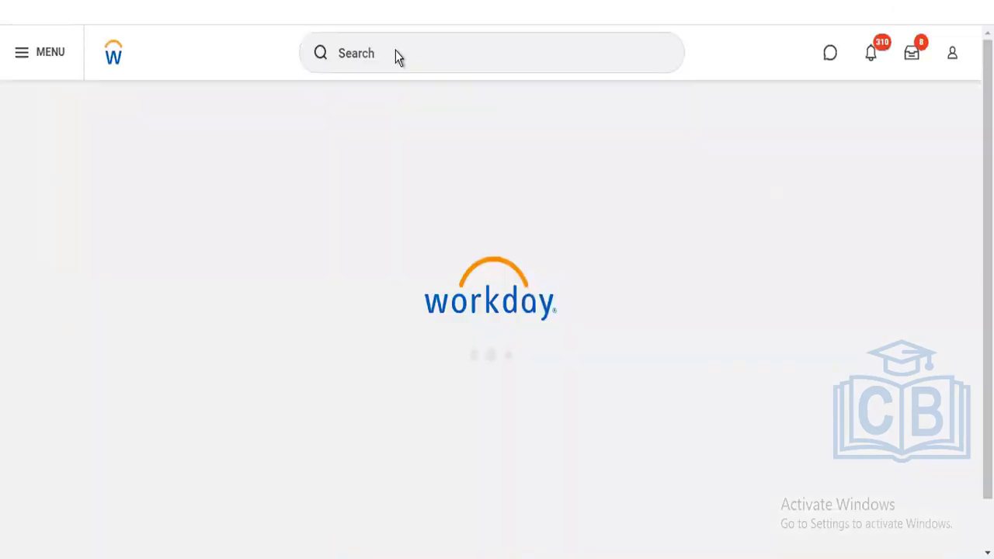
- Search report definitions with 'rd: performance review'
{"action": "left_click", "coordinate": [396, 50]}
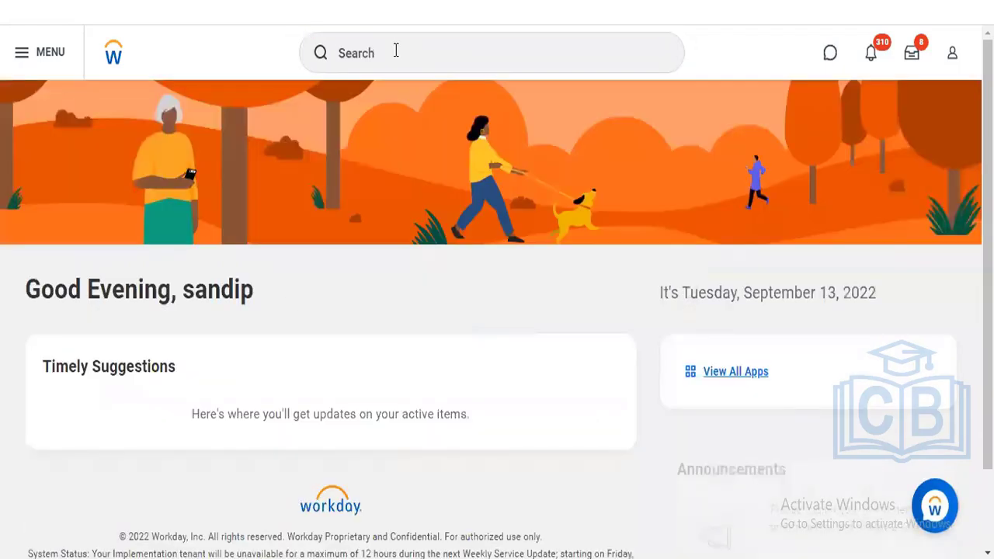
{"action": "left_click", "coordinate": [396, 49]}
{"action": "type", "text": "rd"}
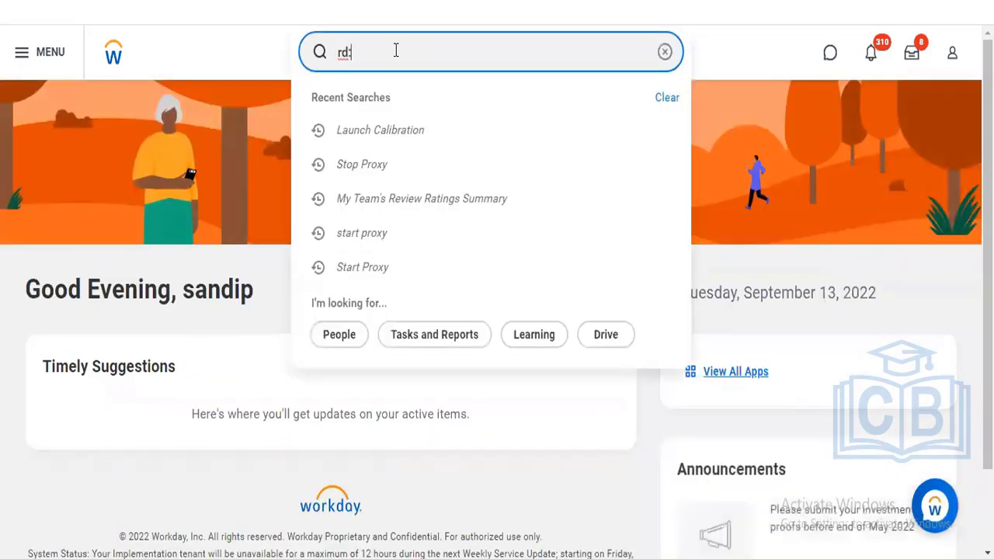
{"action": "type", "text": ": performance"}
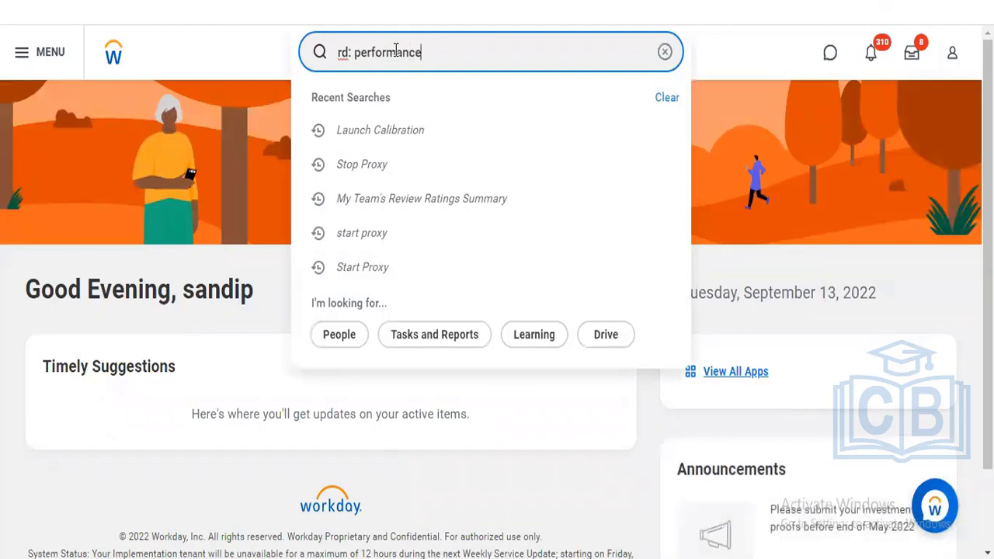
{"action": "type", "text": " review"}
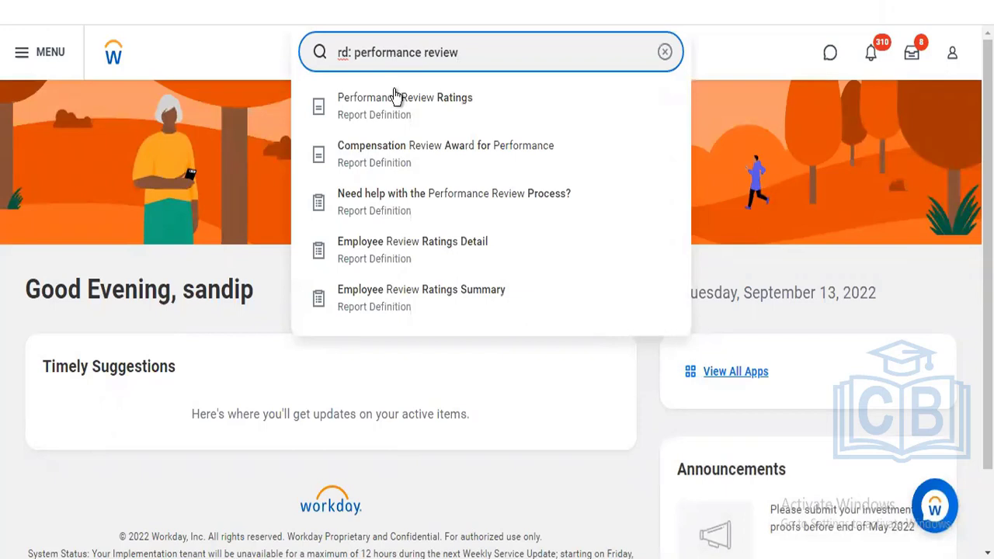
- Open Employee Review Ratings Summary, with its Condition Rule in a new tab, and review both tabs
{"action": "left_click", "coordinate": [420, 300]}
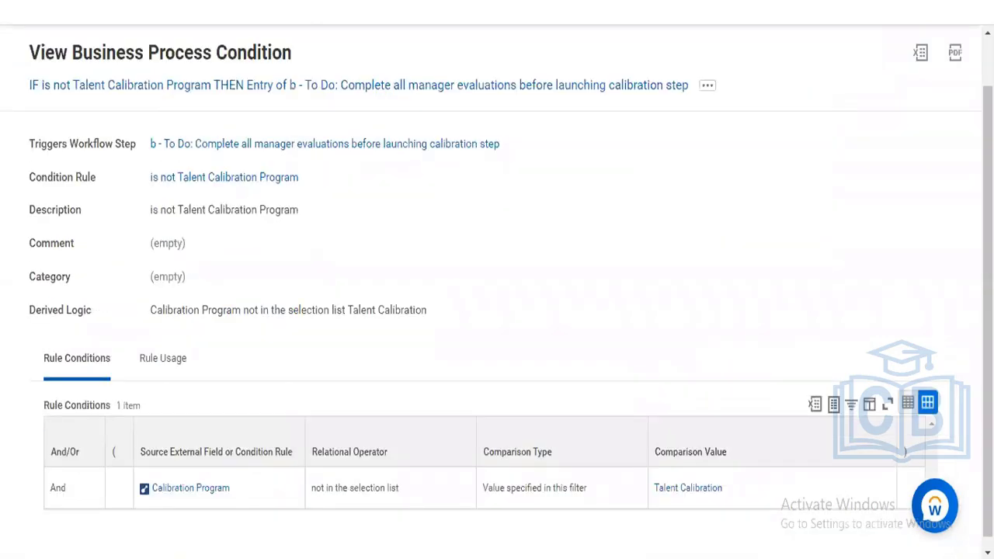
{"action": "mouse_move", "coordinate": [219, 181]}
{"action": "right_click", "coordinate": [219, 180]}
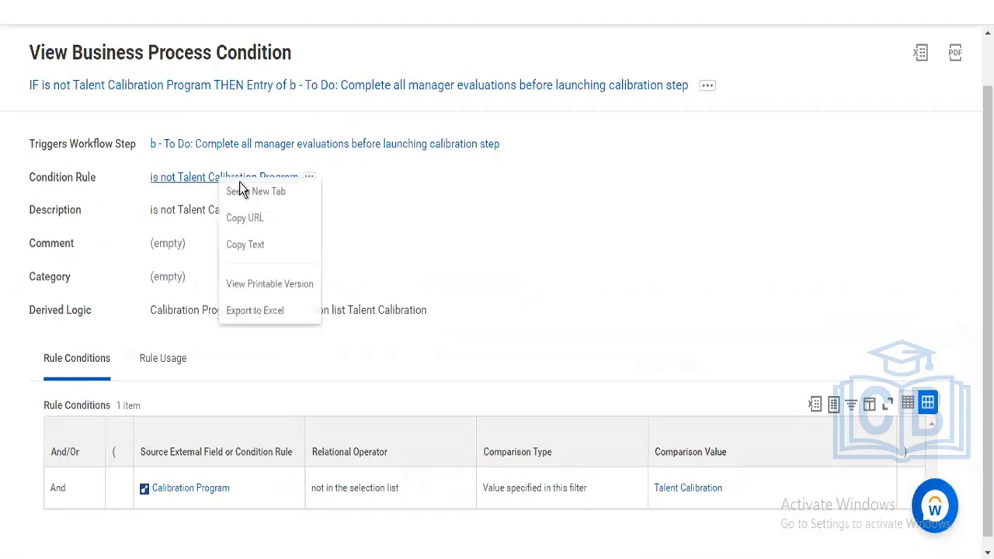
{"action": "left_click", "coordinate": [240, 186]}
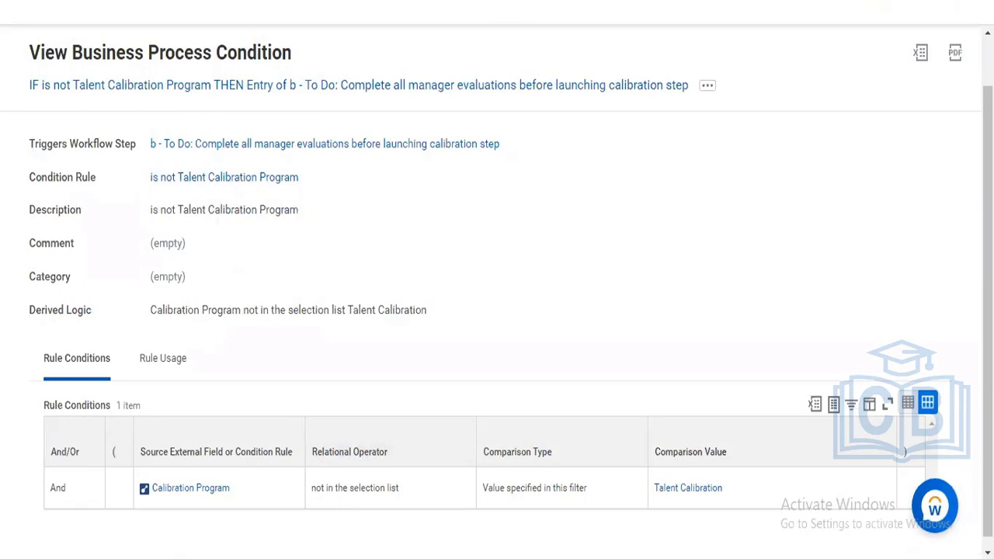
{"action": "key", "text": "ctrl+Tab"}
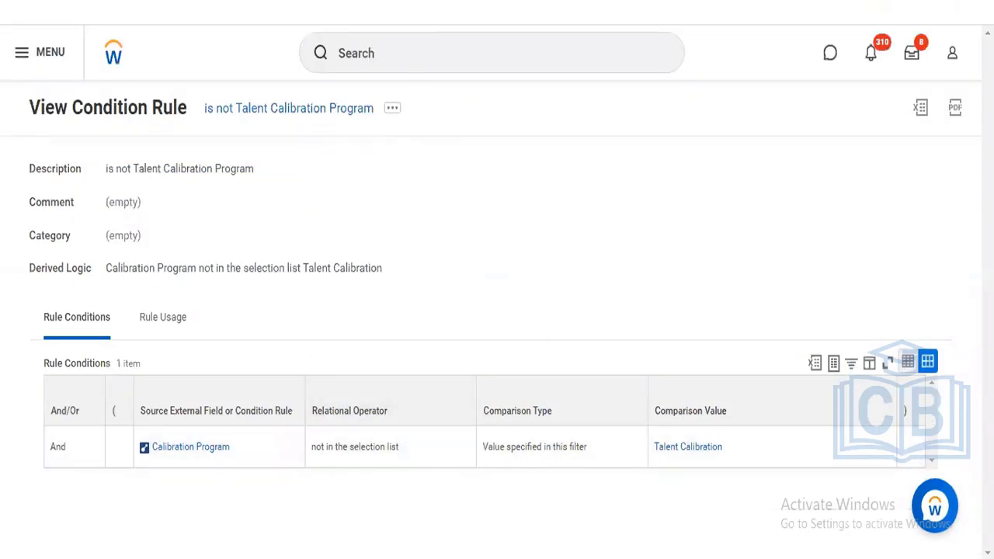
{"action": "key", "text": "ctrl+shift+Tab"}
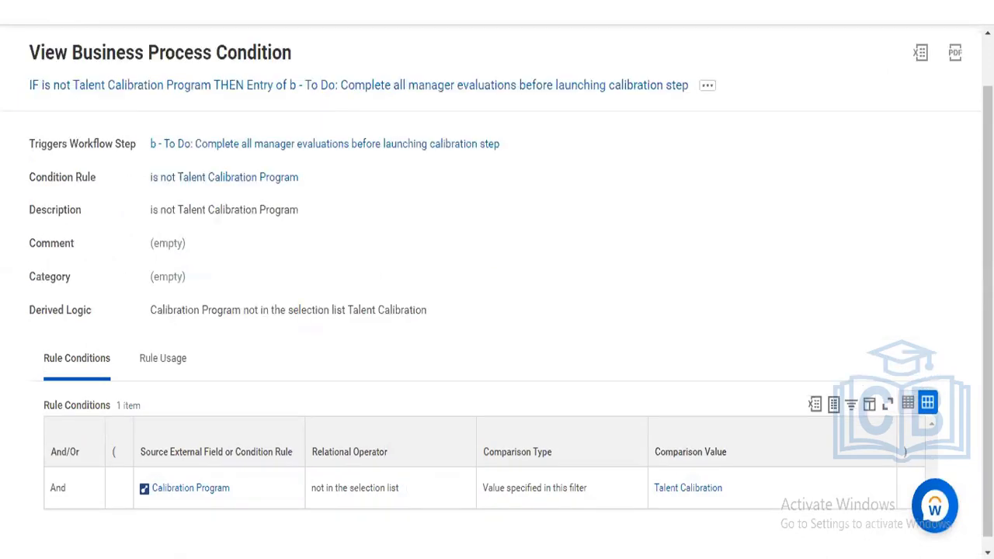
{"action": "key", "text": "ctrl+Tab"}
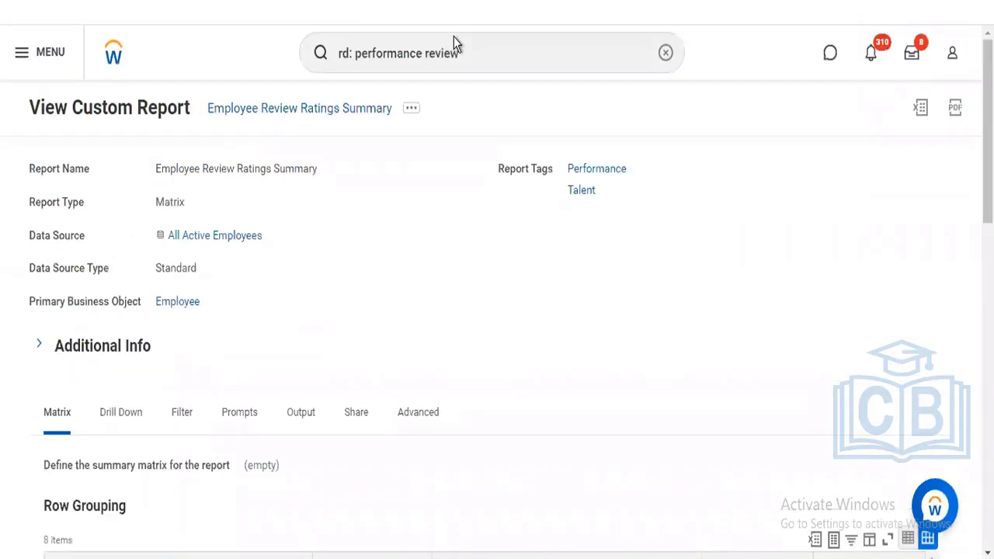
- Shorten the search to 'rd: performance' and run it, listing 61 report definitions
{"action": "left_click", "coordinate": [482, 48]}
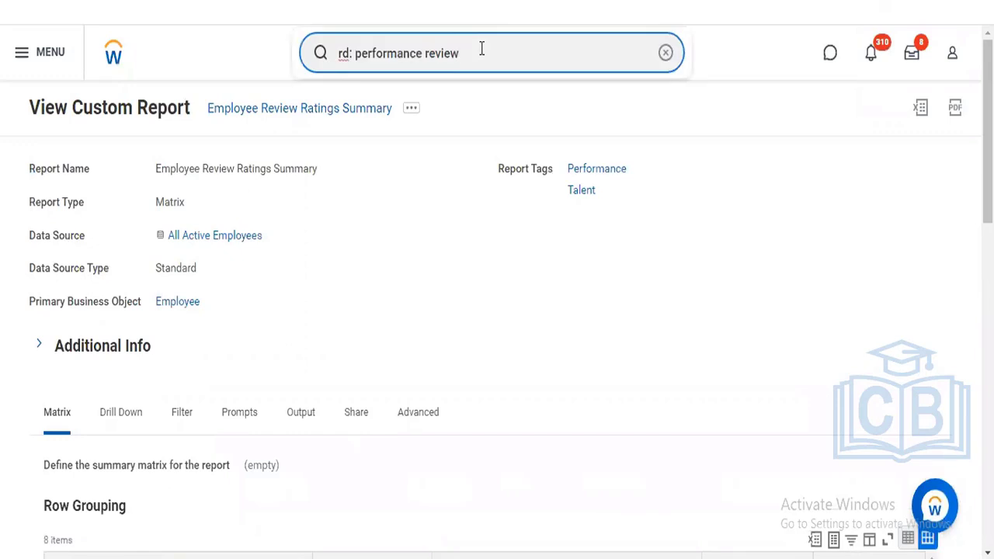
{"action": "key", "text": "BackSpace"}
{"action": "key", "text": "BackSpace"}
{"action": "key", "text": "BackSpace"}
{"action": "key", "text": "BackSpace"}
{"action": "key", "text": "BackSpace"}
{"action": "key", "text": "BackSpace"}
{"action": "key", "text": "BackSpace"}
{"action": "key", "text": "Return"}
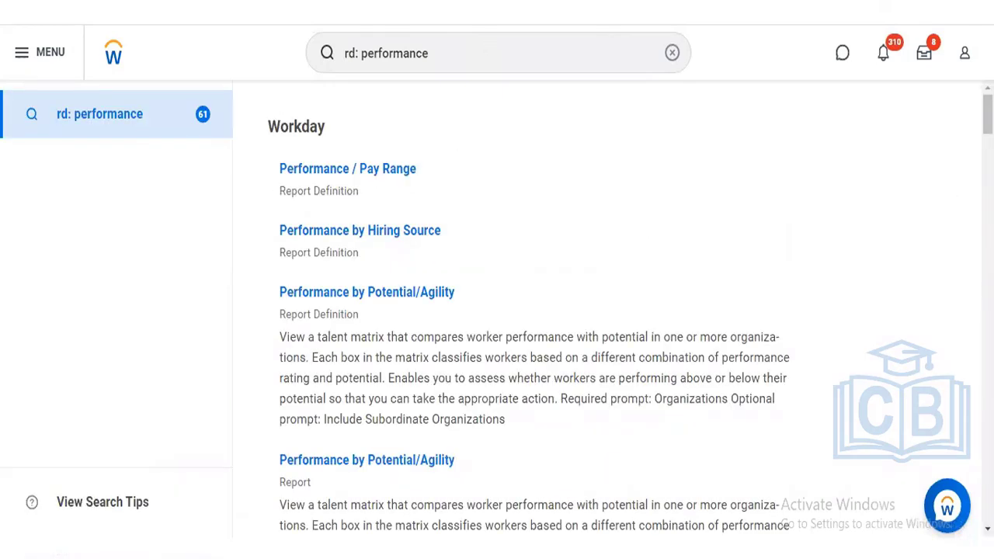
{"action": "scroll", "coordinate": [614, 311], "scroll_direction": "down", "scroll_amount": 2}
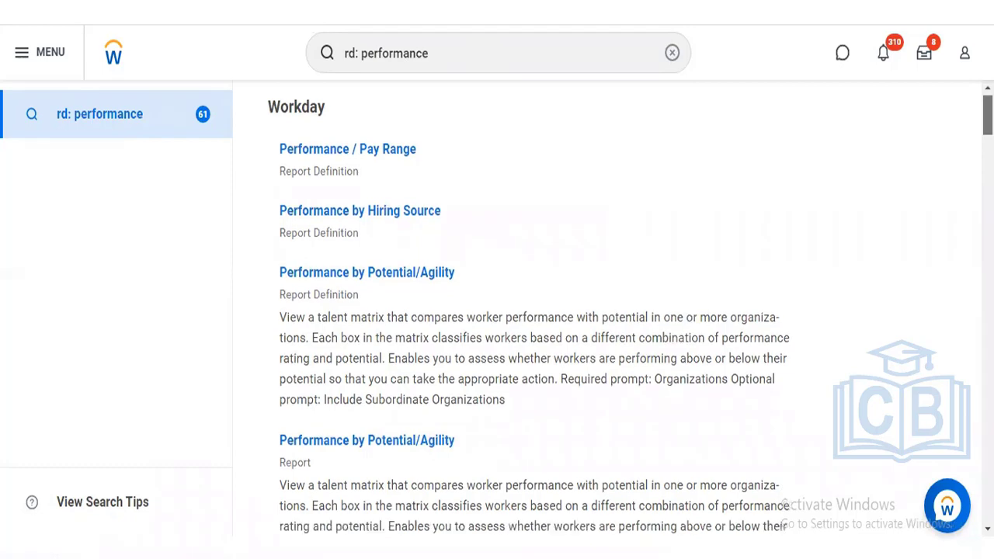
{"action": "scroll", "coordinate": [613, 311], "scroll_direction": "down", "scroll_amount": 3}
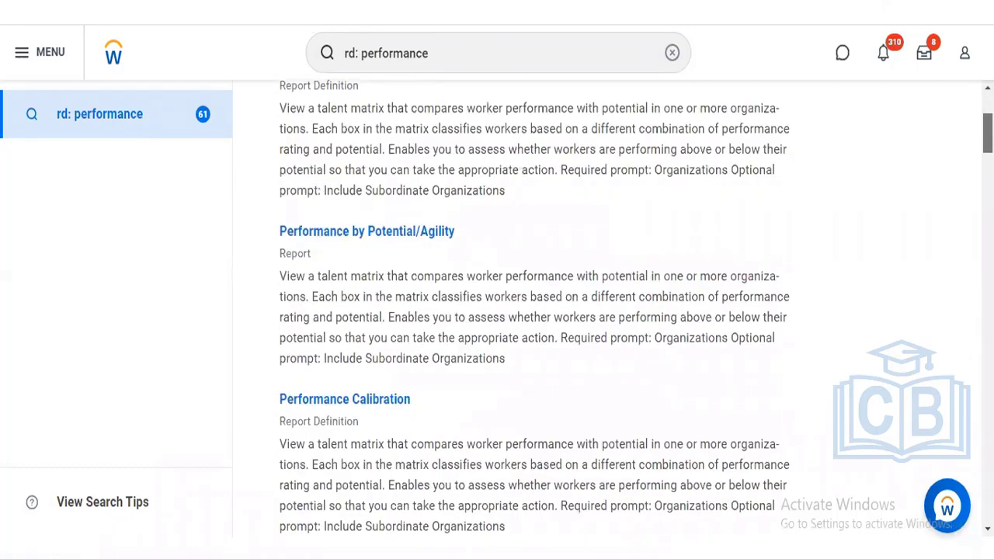
{"action": "scroll", "coordinate": [613, 311], "scroll_direction": "down", "scroll_amount": 4}
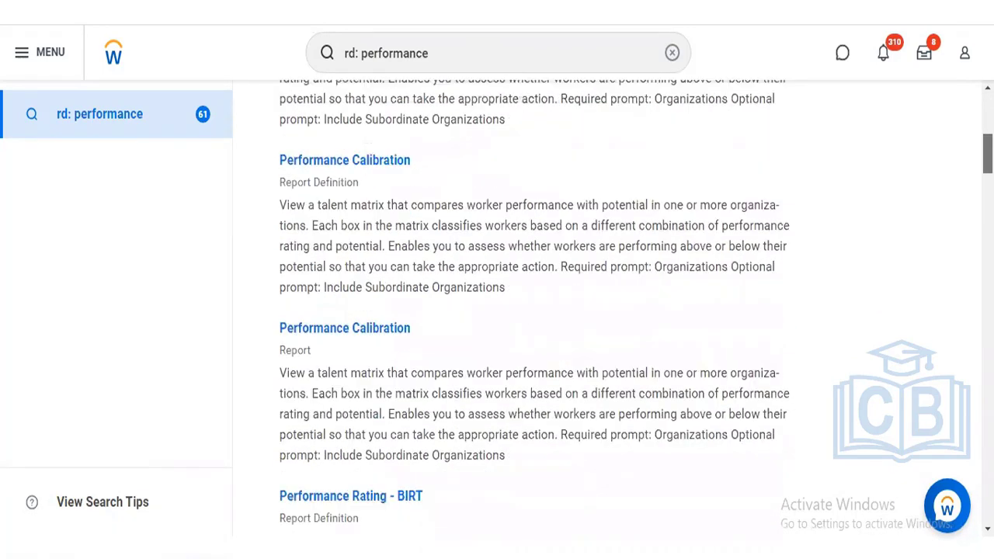
{"action": "scroll", "coordinate": [613, 310], "scroll_direction": "down", "scroll_amount": 3}
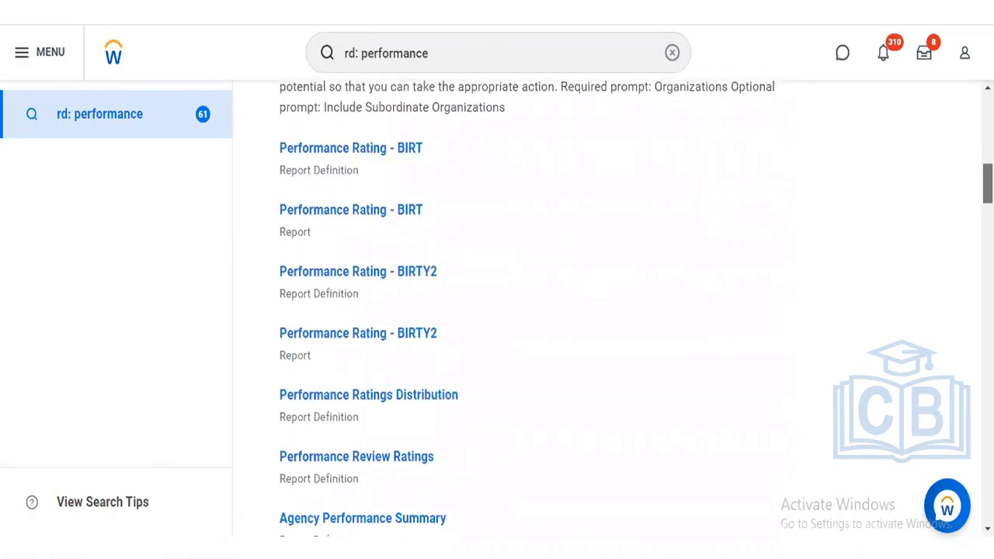
{"action": "scroll", "coordinate": [613, 310], "scroll_direction": "down", "scroll_amount": 1}
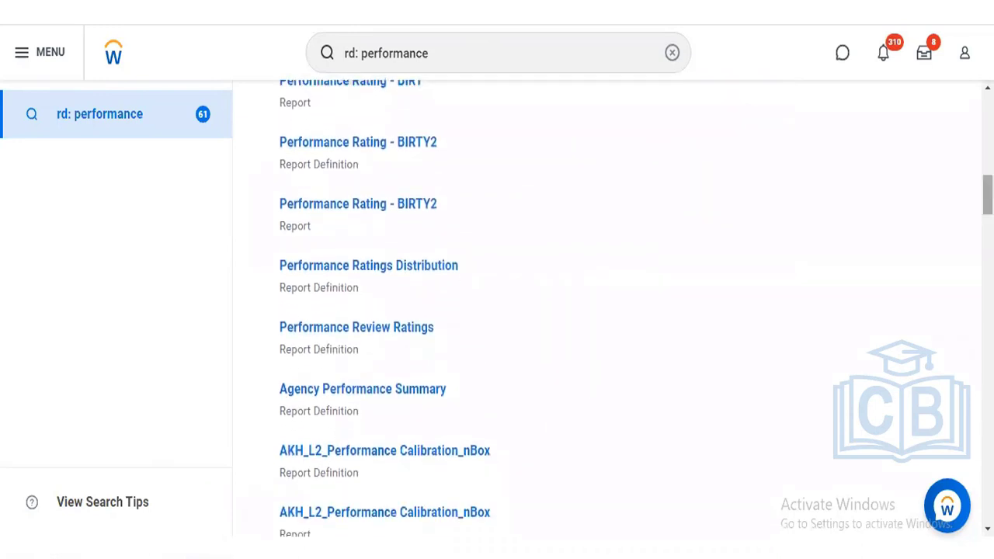
{"action": "scroll", "coordinate": [323, 464], "scroll_direction": "down", "scroll_amount": 10}
{"action": "right_click", "coordinate": [323, 464]}
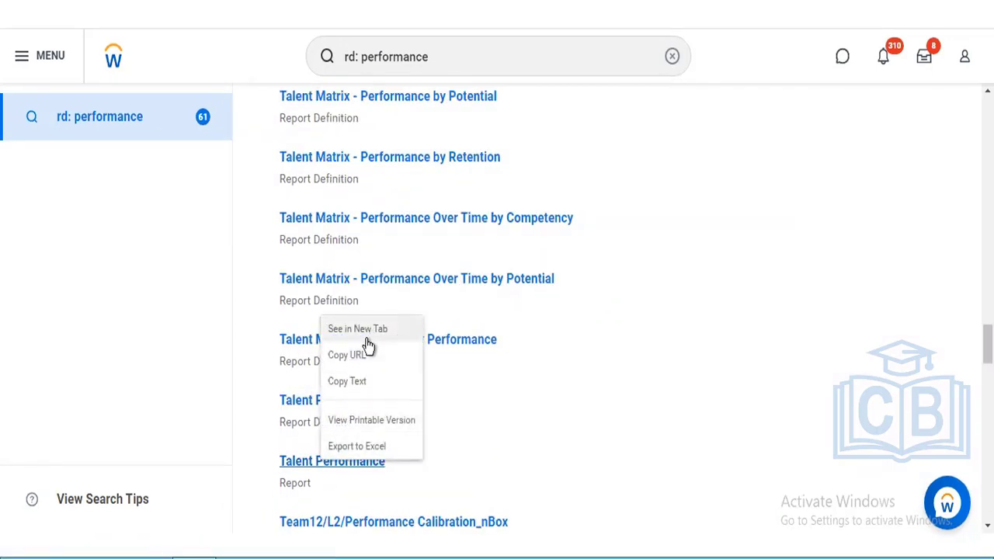
{"action": "left_click", "coordinate": [366, 339]}
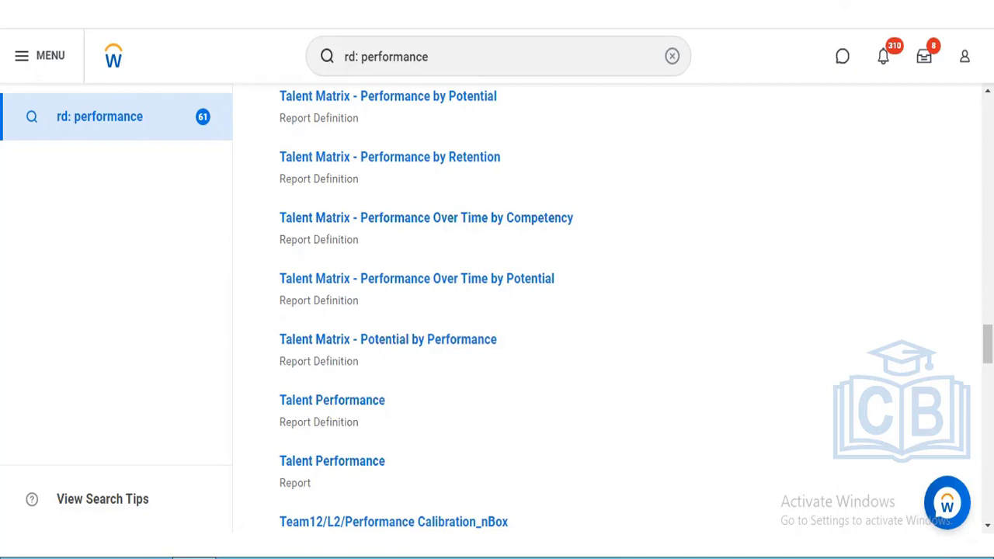
{"action": "scroll", "coordinate": [606, 311], "scroll_direction": "down", "scroll_amount": 3}
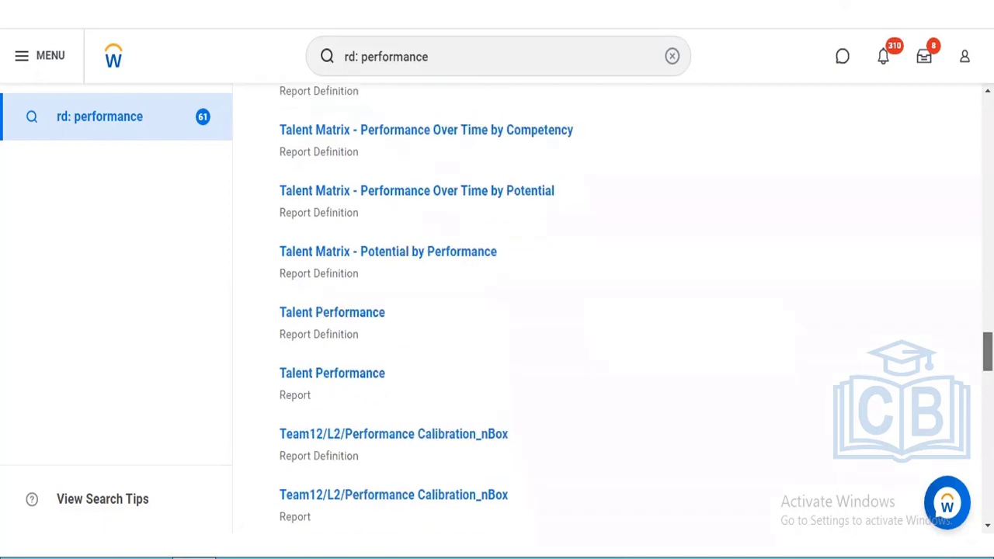
{"action": "scroll", "coordinate": [606, 311], "scroll_direction": "down", "scroll_amount": 5}
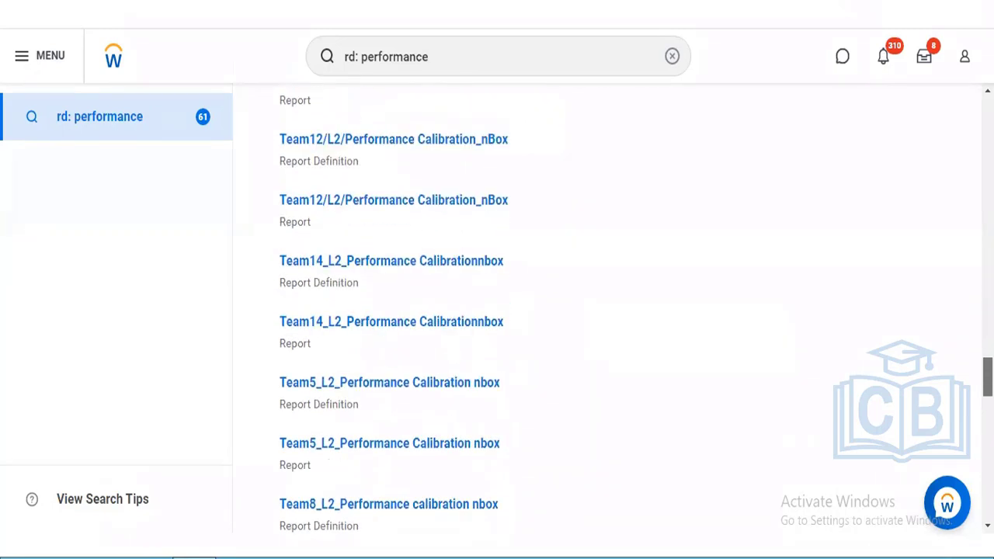
{"action": "scroll", "coordinate": [606, 310], "scroll_direction": "down", "scroll_amount": 3}
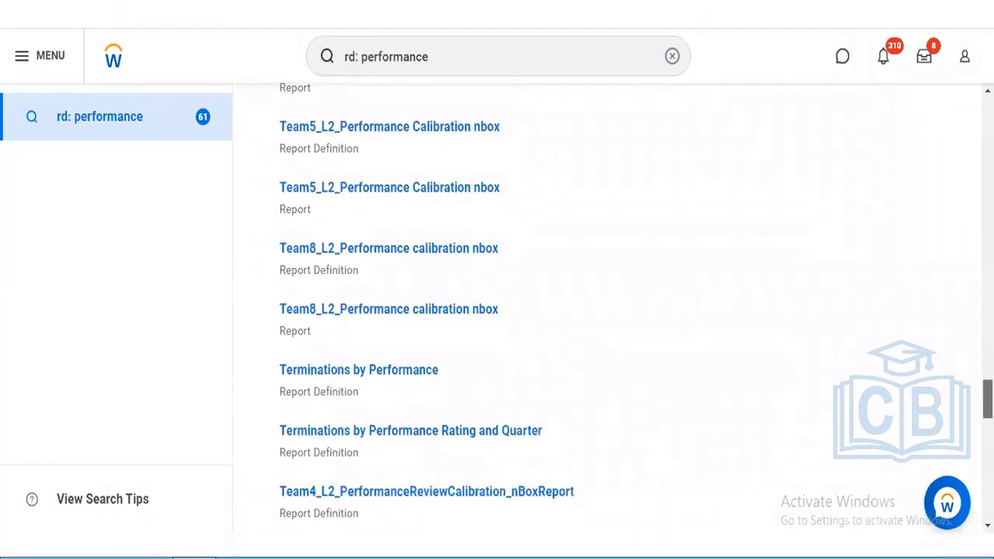
{"action": "scroll", "coordinate": [606, 311], "scroll_direction": "down", "scroll_amount": 4}
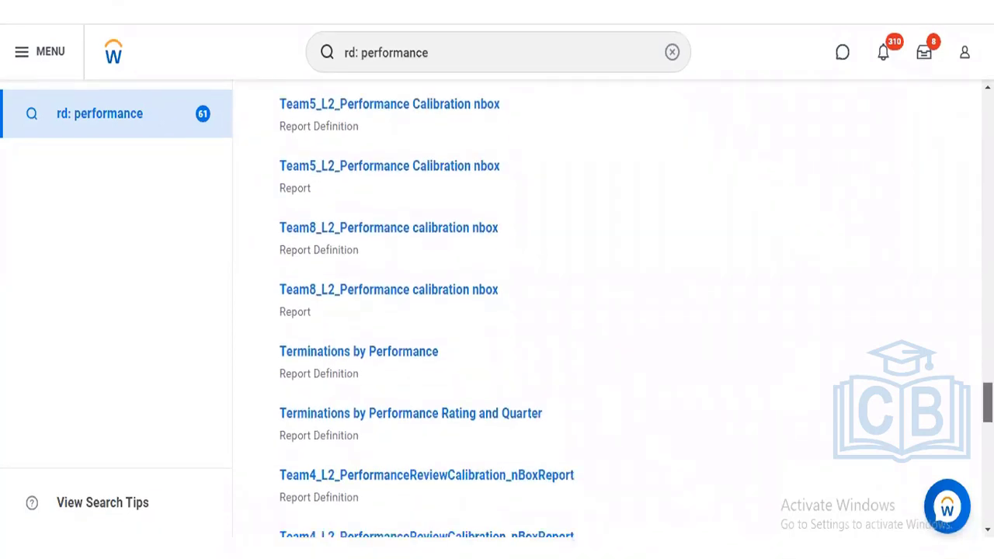
{"action": "scroll", "coordinate": [605, 311], "scroll_direction": "down", "scroll_amount": 6}
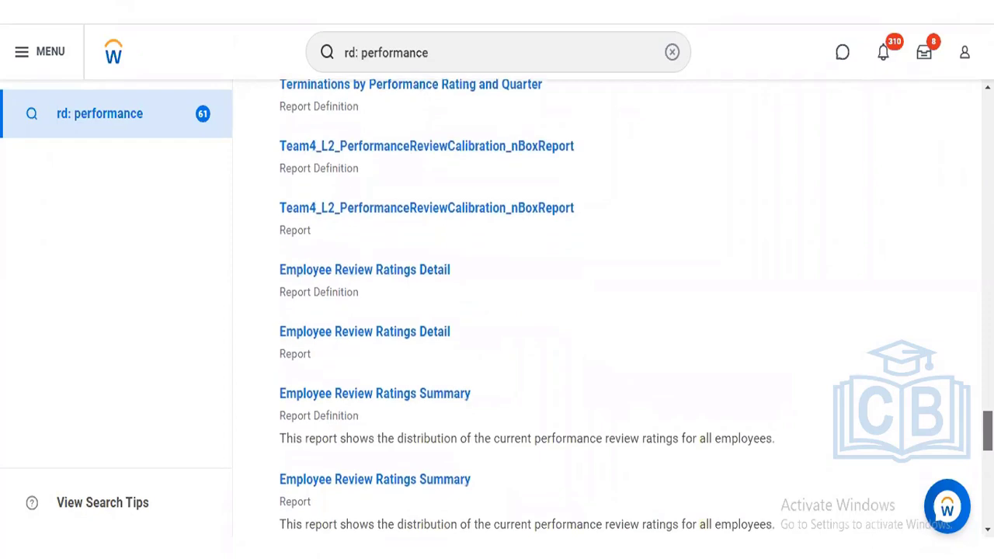
{"action": "scroll", "coordinate": [606, 311], "scroll_direction": "down", "scroll_amount": 4}
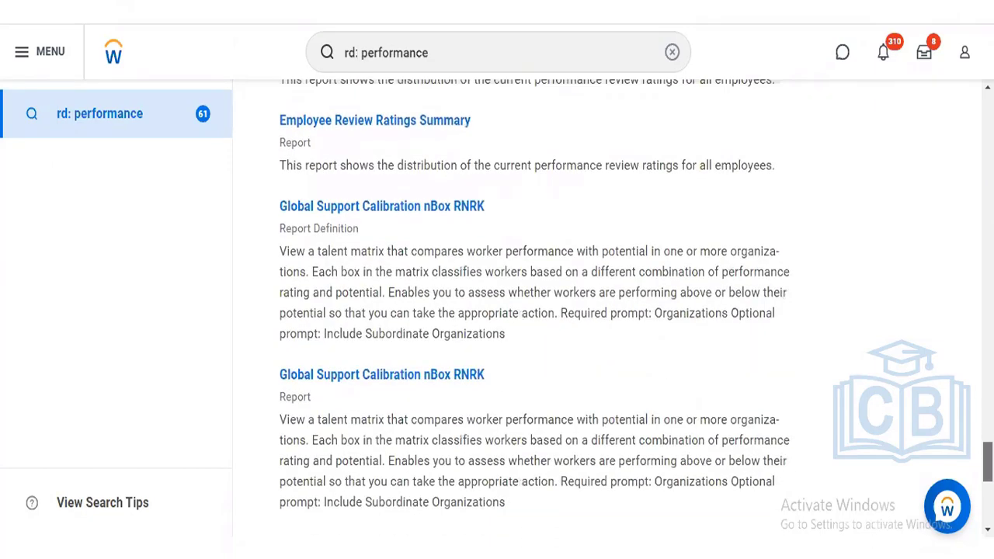
{"action": "scroll", "coordinate": [606, 311], "scroll_direction": "down", "scroll_amount": 1}
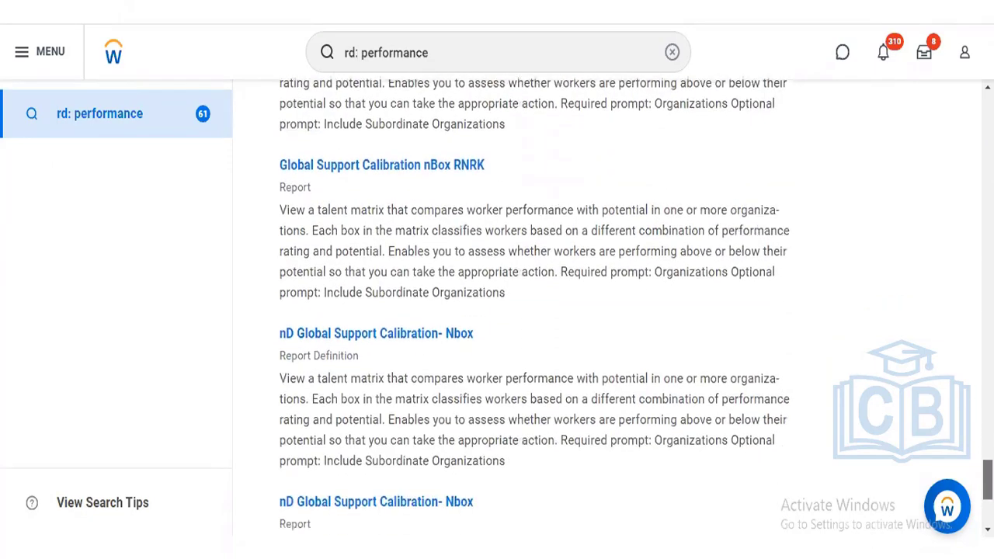
{"action": "scroll", "coordinate": [606, 310], "scroll_direction": "down", "scroll_amount": 4}
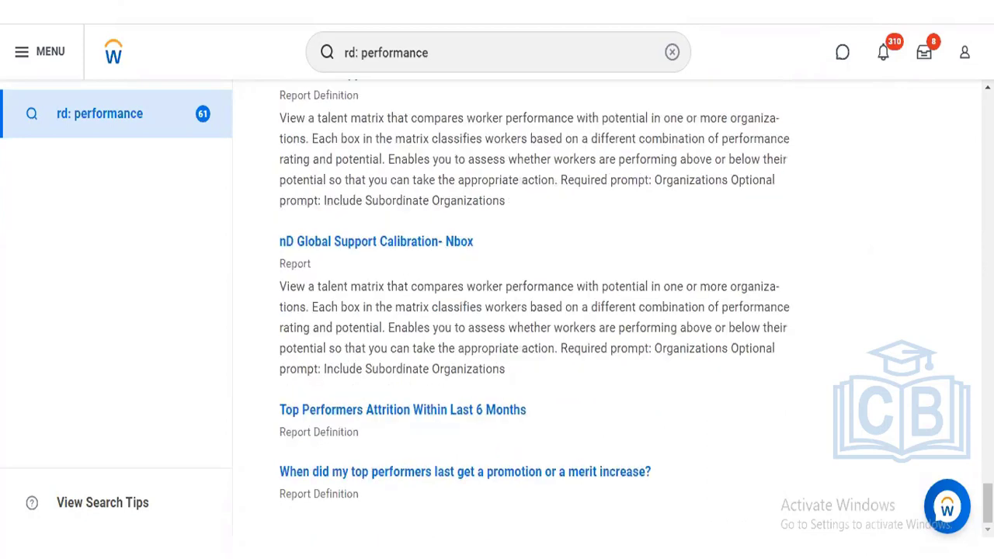
{"action": "left_click_drag", "start_coordinate": [988, 503], "coordinate": [988, 114]}
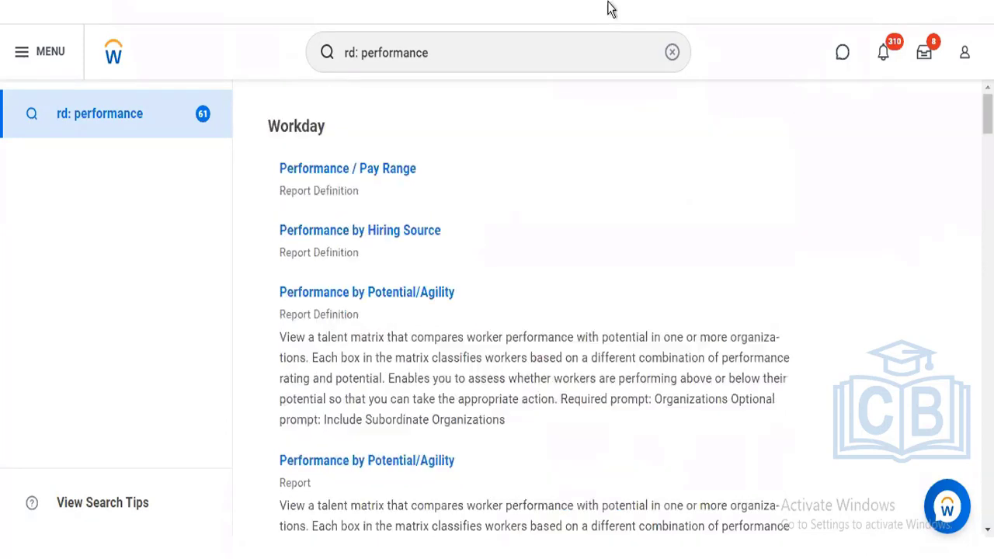
- Change the search to 'rd: review' to list review report definitions
{"action": "left_click", "coordinate": [468, 52]}
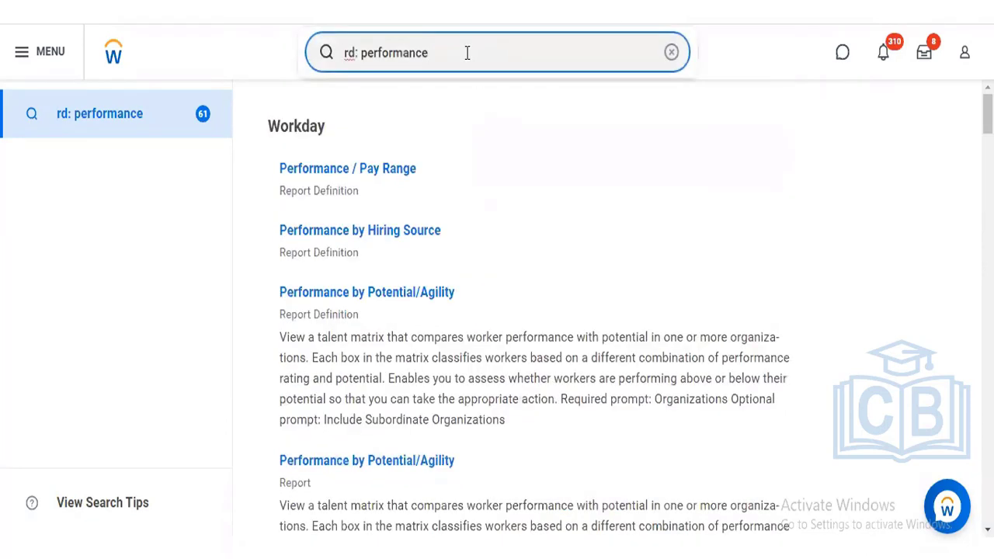
{"action": "key", "text": "BackSpace"}
{"action": "key", "text": "BackSpace"}
{"action": "key", "text": "BackSpace"}
{"action": "key", "text": "BackSpace"}
{"action": "key", "text": "BackSpace"}
{"action": "key", "text": "BackSpace"}
{"action": "key", "text": "BackSpace"}
{"action": "key", "text": "BackSpace"}
{"action": "key", "text": "BackSpace"}
{"action": "key", "text": "BackSpace"}
{"action": "key", "text": "BackSpace"}
{"action": "type", "text": "review"}
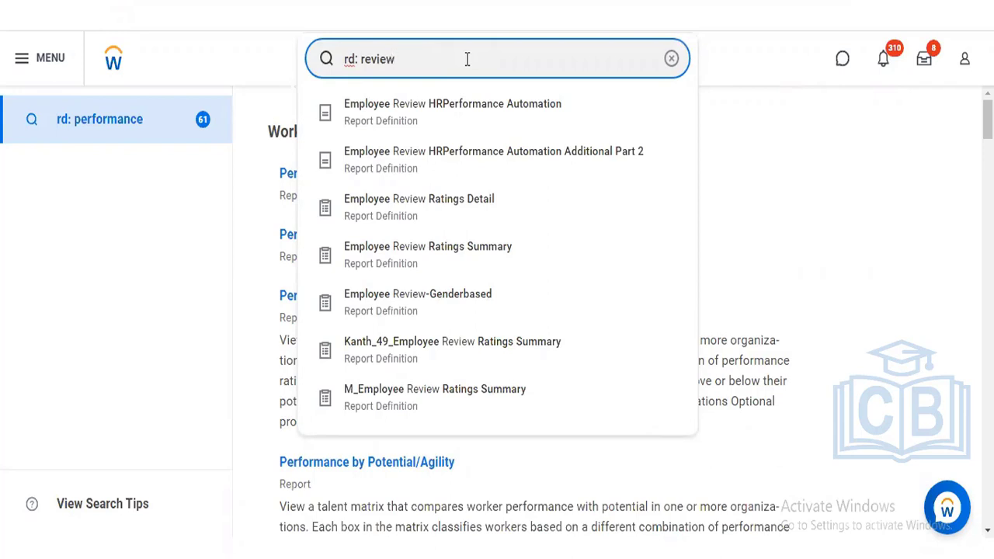
{"action": "left_click", "coordinate": [428, 13]}
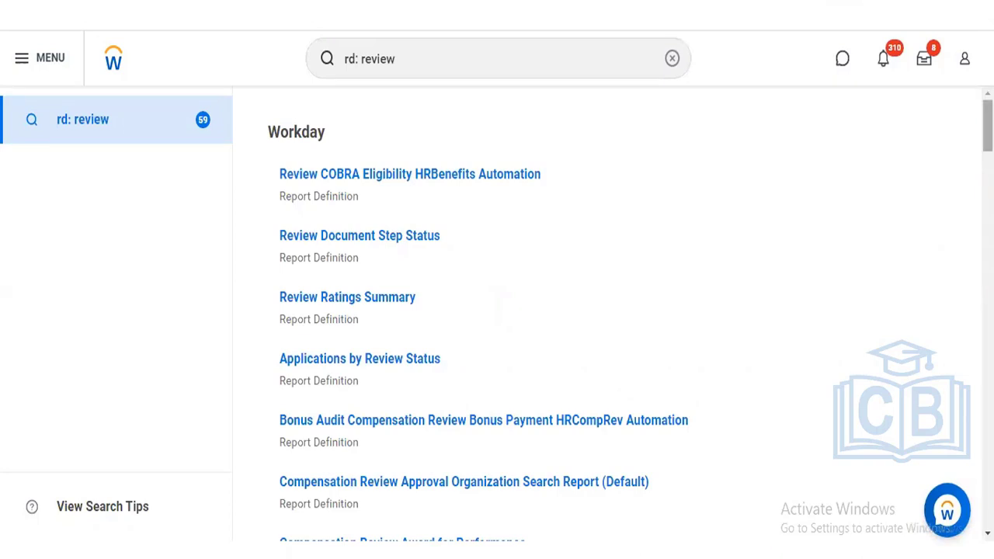
- Find Performance Review Ratings in the results and open it in a new tab
{"action": "scroll", "coordinate": [614, 314], "scroll_direction": "down", "scroll_amount": 3}
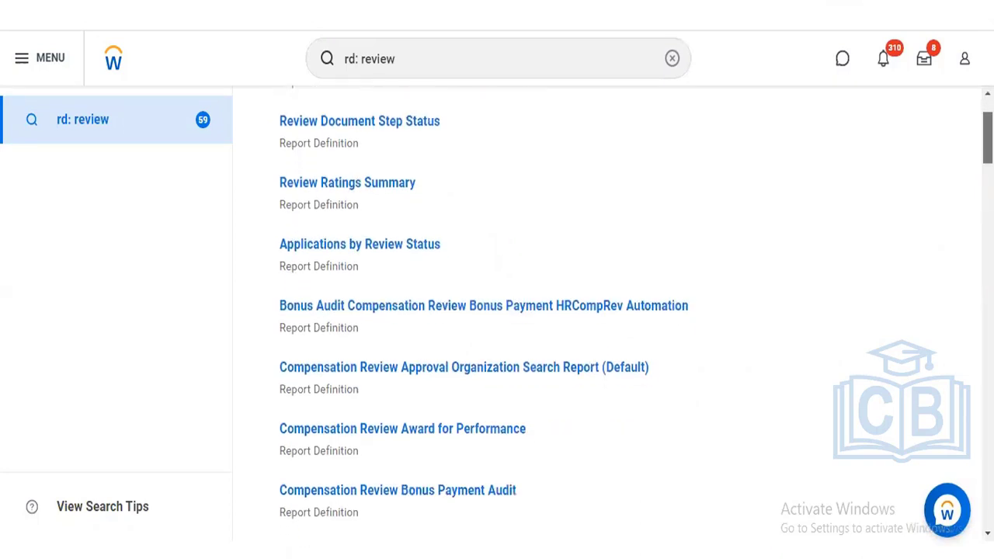
{"action": "scroll", "coordinate": [614, 314], "scroll_direction": "down", "scroll_amount": 8}
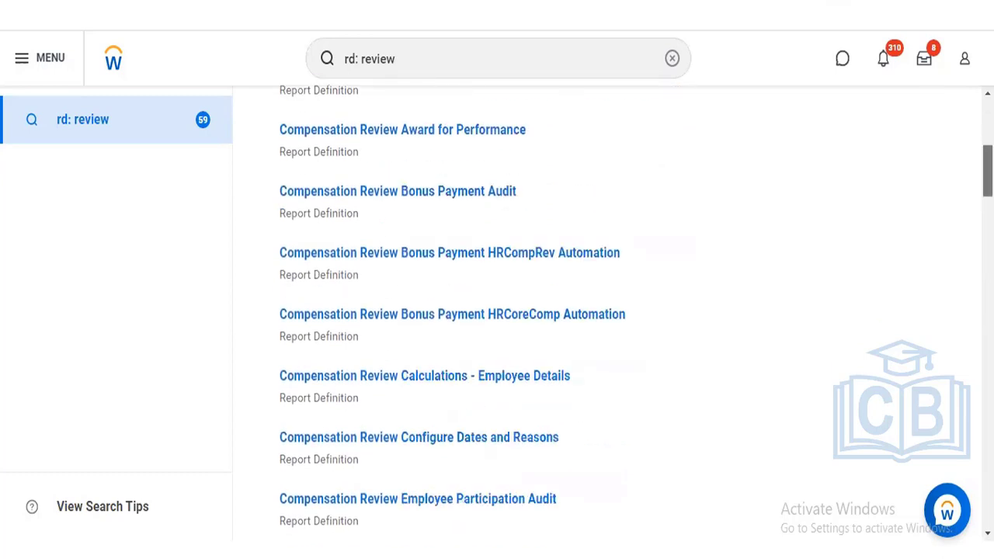
{"action": "scroll", "coordinate": [613, 315], "scroll_direction": "down", "scroll_amount": 5}
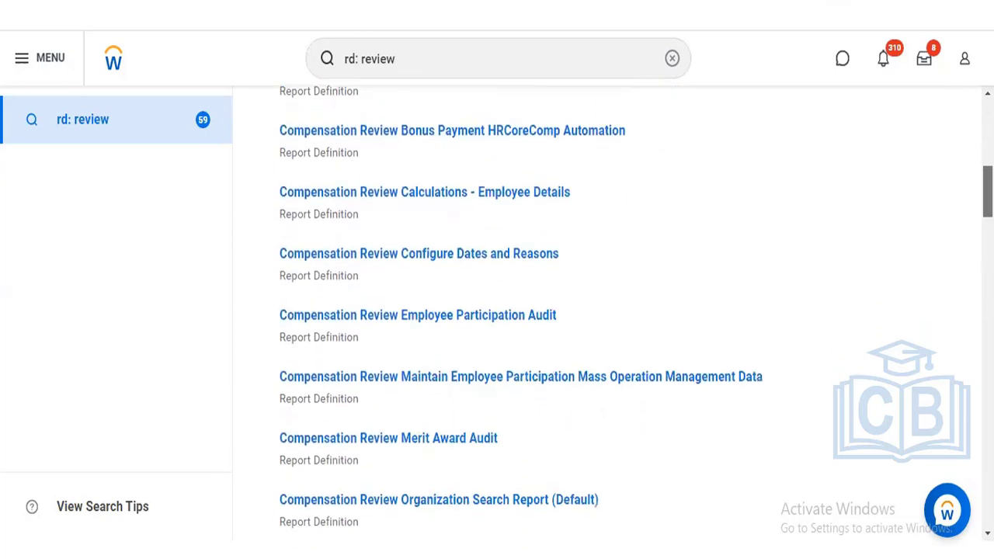
{"action": "scroll", "coordinate": [614, 314], "scroll_direction": "down", "scroll_amount": 5}
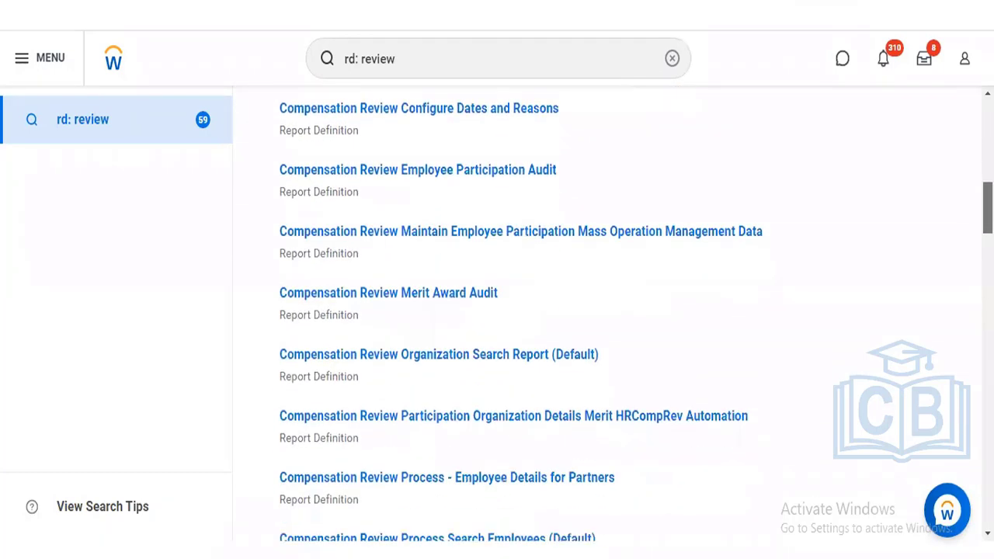
{"action": "scroll", "coordinate": [614, 315], "scroll_direction": "down", "scroll_amount": 2}
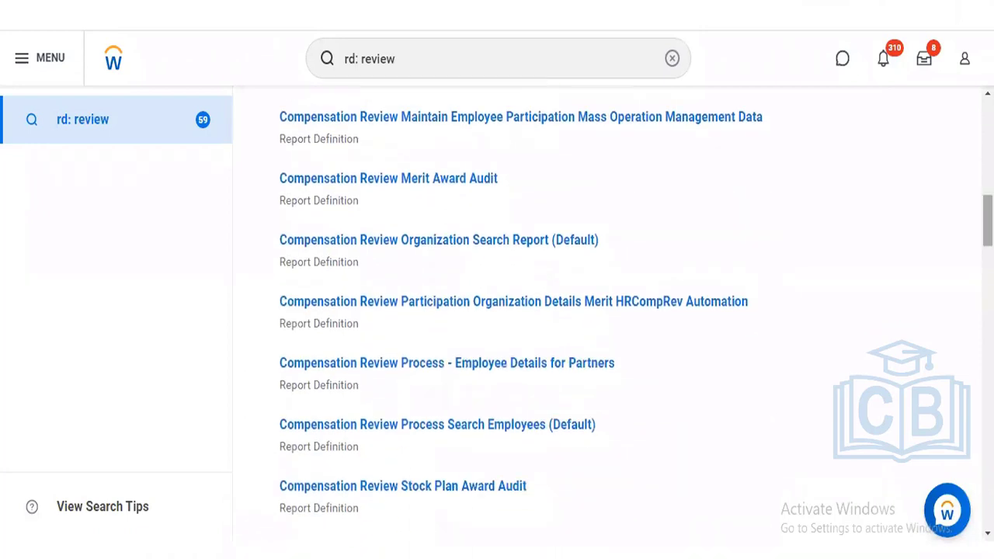
{"action": "scroll", "coordinate": [613, 314], "scroll_direction": "down", "scroll_amount": 5}
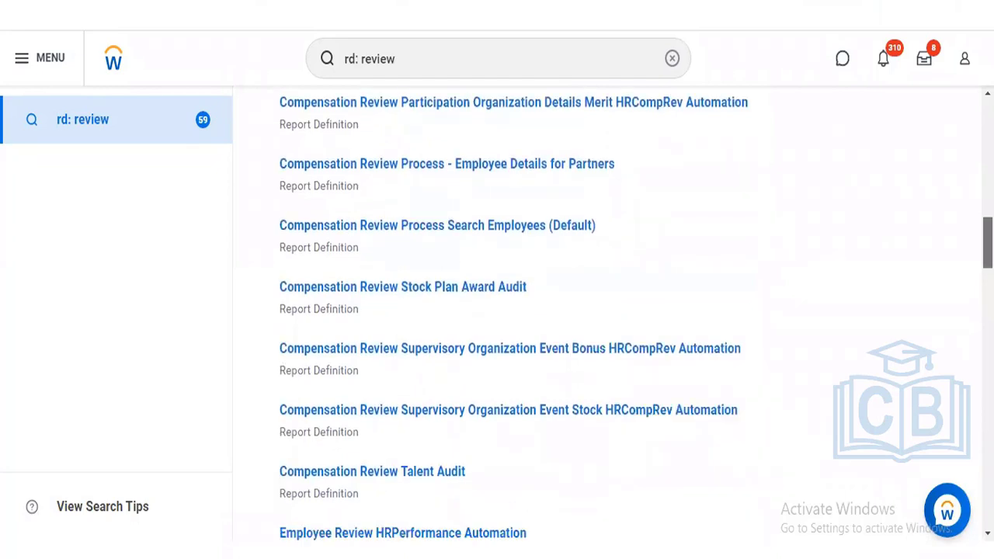
{"action": "scroll", "coordinate": [613, 315], "scroll_direction": "down", "scroll_amount": 6}
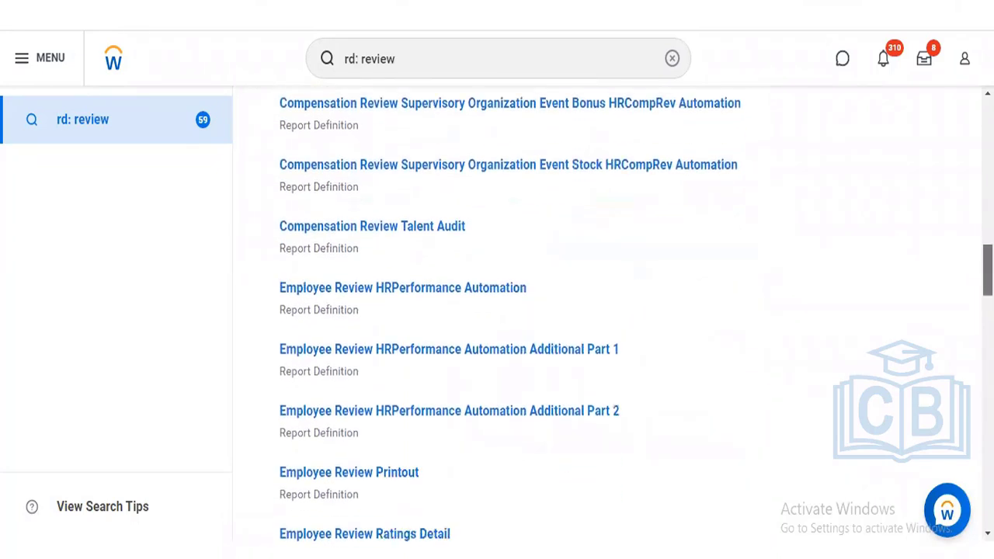
{"action": "scroll", "coordinate": [613, 315], "scroll_direction": "down", "scroll_amount": 7}
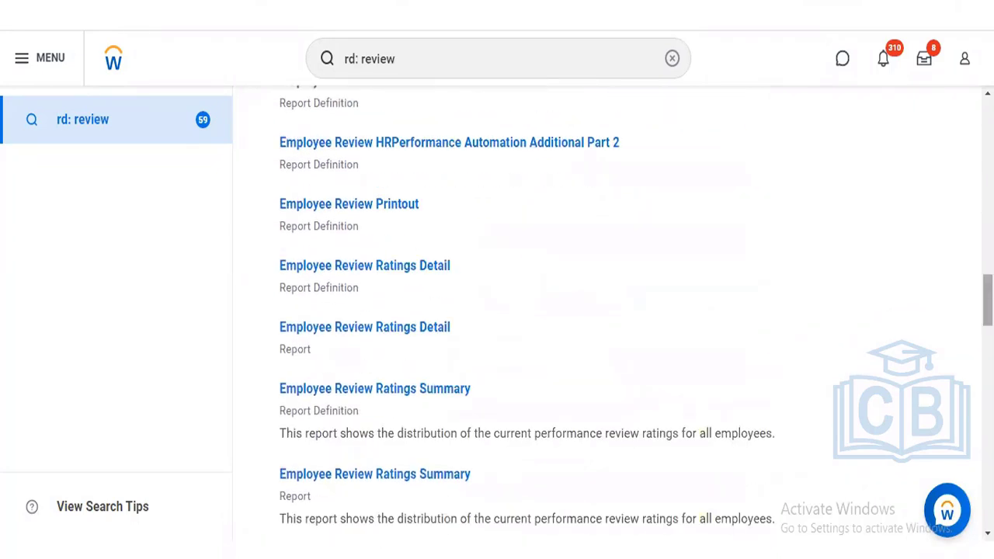
{"action": "scroll", "coordinate": [613, 315], "scroll_direction": "down", "scroll_amount": 7}
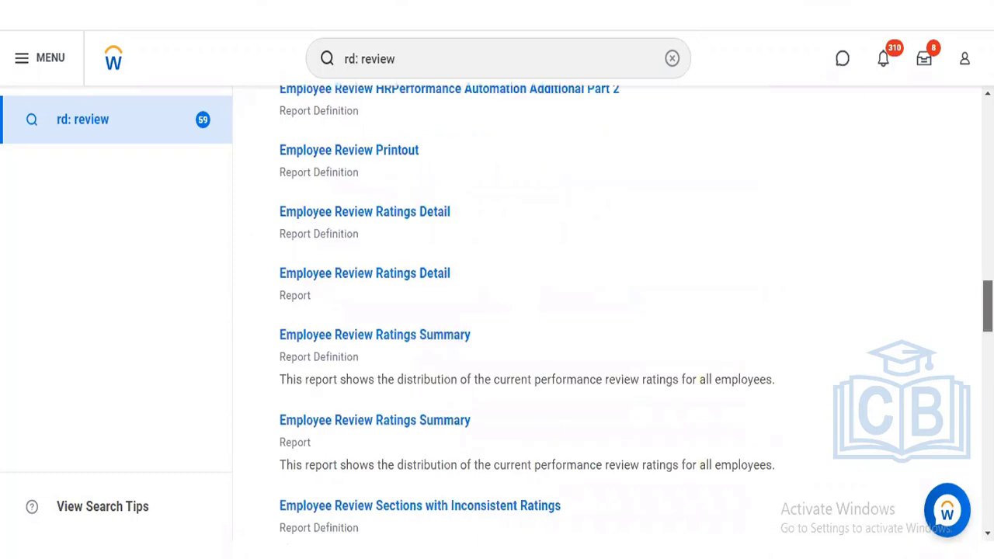
{"action": "scroll", "coordinate": [614, 315], "scroll_direction": "down", "scroll_amount": 8}
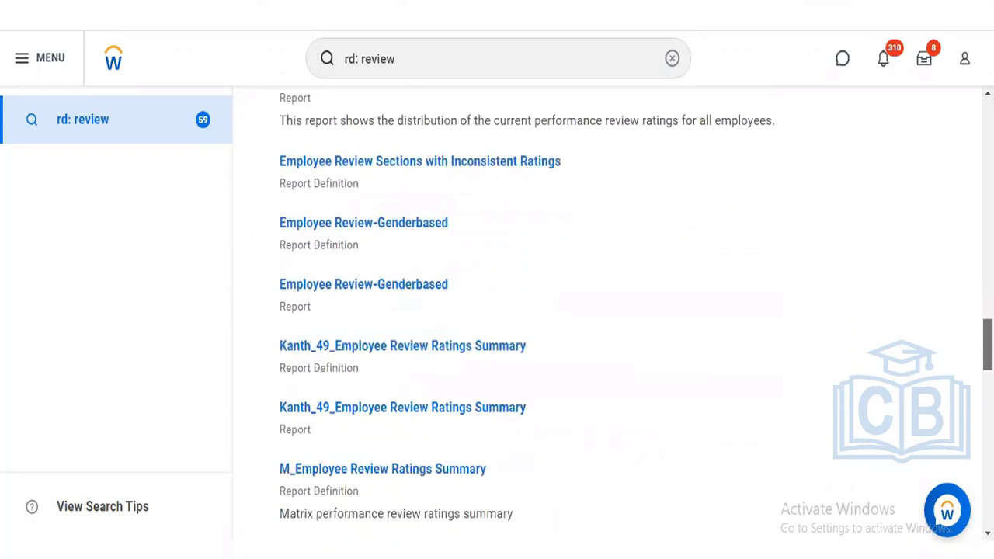
{"action": "scroll", "coordinate": [614, 314], "scroll_direction": "down", "scroll_amount": 2}
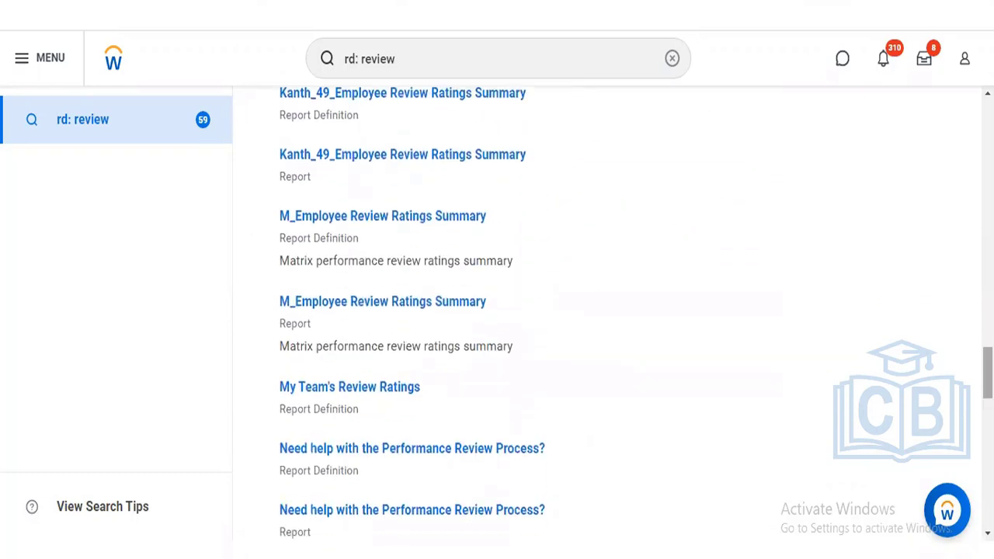
{"action": "right_click", "coordinate": [339, 393]}
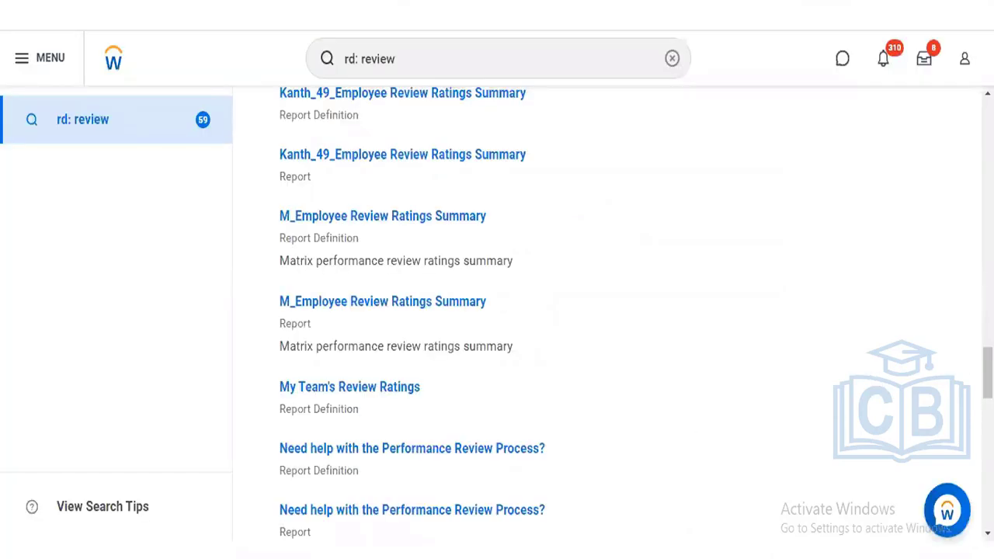
{"action": "scroll", "coordinate": [498, 311], "scroll_direction": "down", "scroll_amount": 2}
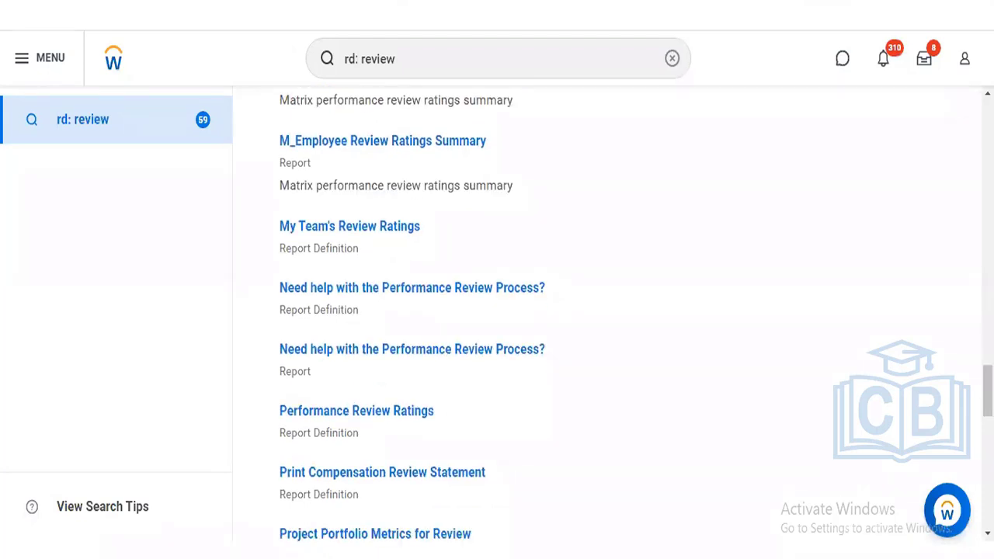
{"action": "right_click", "coordinate": [360, 410]}
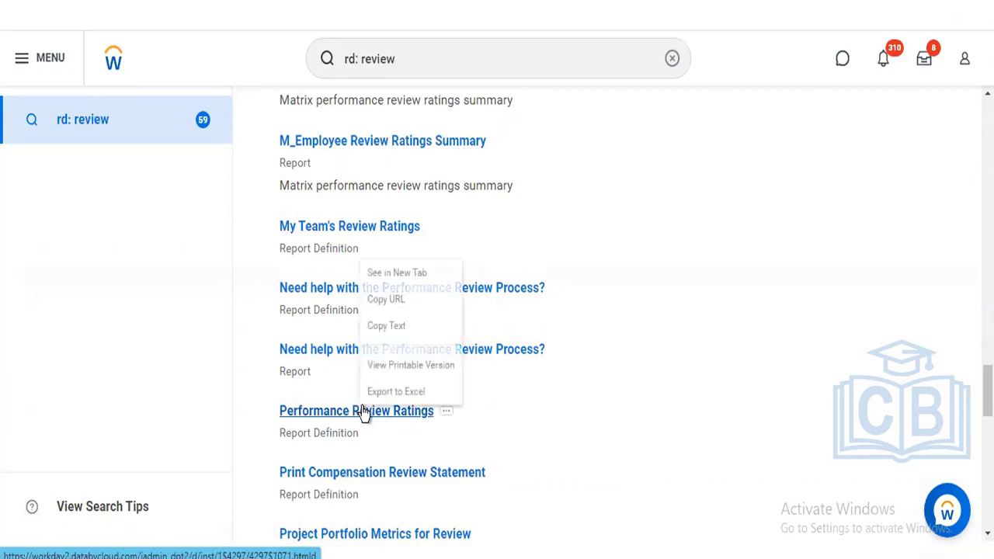
{"action": "left_click", "coordinate": [390, 273]}
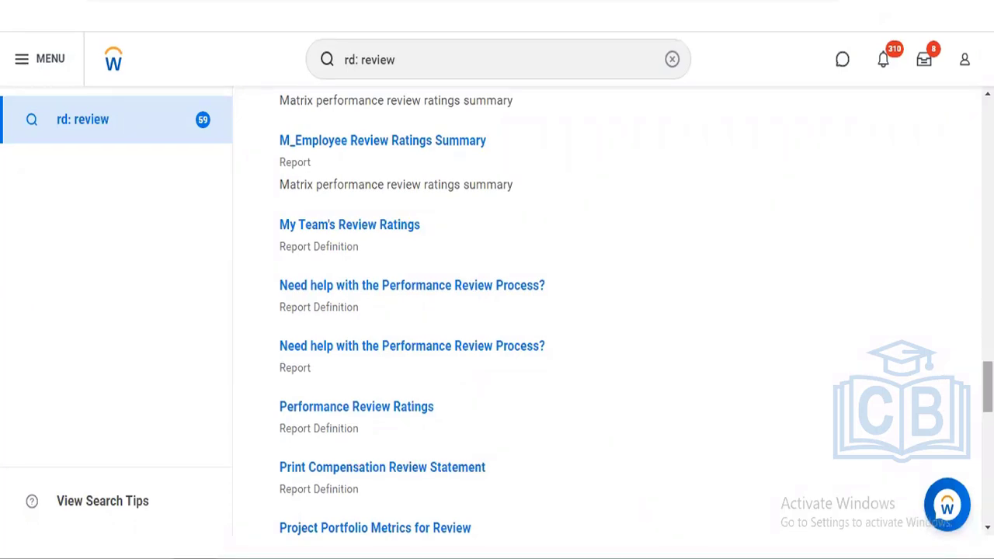
- Scroll through the Performance Review Ratings definition details
{"action": "scroll", "coordinate": [606, 310], "scroll_direction": "down", "scroll_amount": 3}
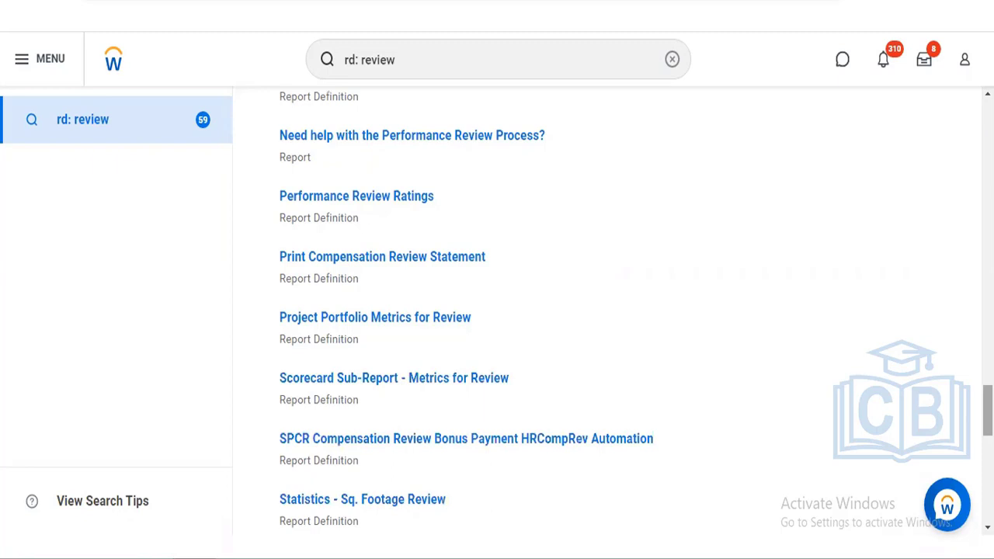
{"action": "scroll", "coordinate": [606, 311], "scroll_direction": "down", "scroll_amount": 3}
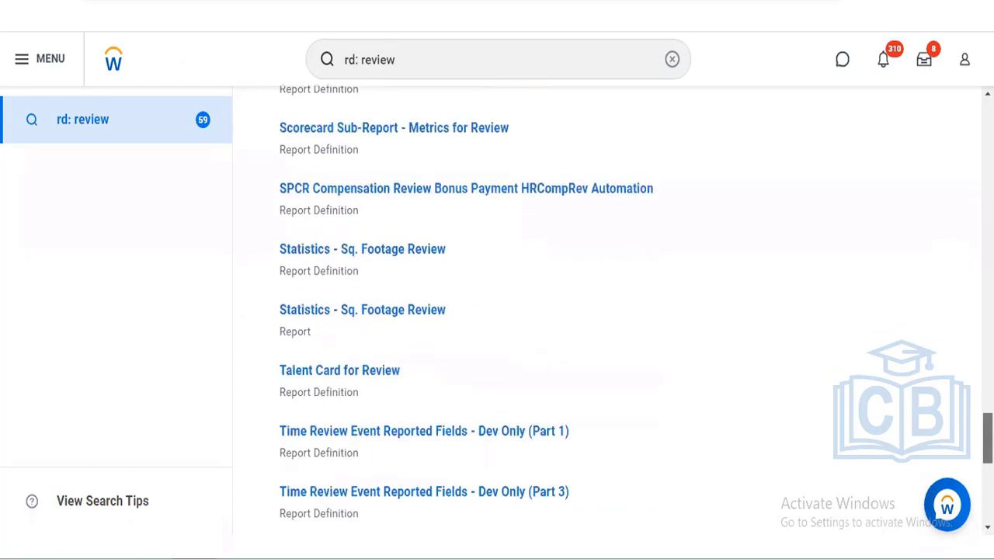
{"action": "scroll", "coordinate": [605, 311], "scroll_direction": "down", "scroll_amount": 1}
{"action": "scroll", "coordinate": [606, 310], "scroll_direction": "down", "scroll_amount": 1}
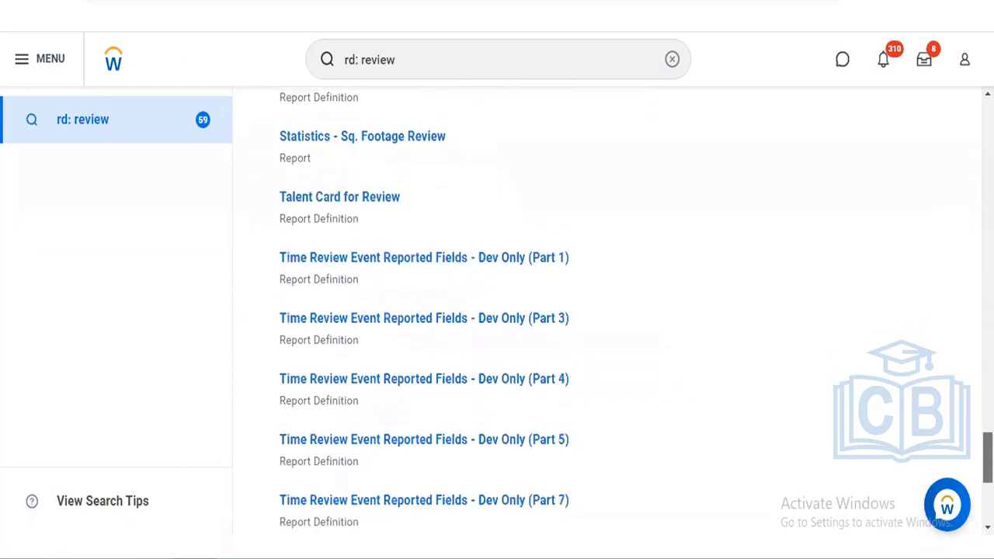
{"action": "scroll", "coordinate": [605, 310], "scroll_direction": "down", "scroll_amount": 4}
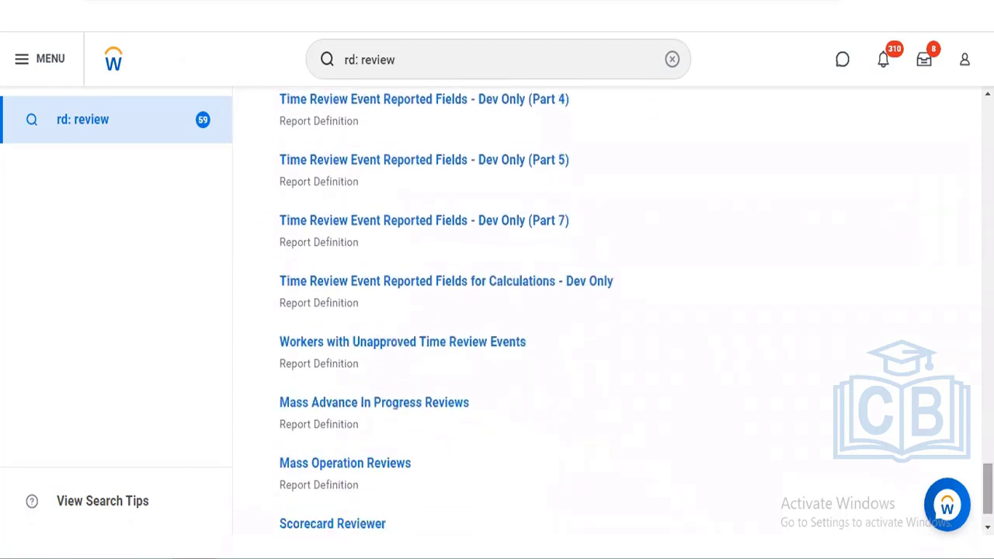
{"action": "scroll", "coordinate": [328, 23], "scroll_direction": "down", "scroll_amount": 1}
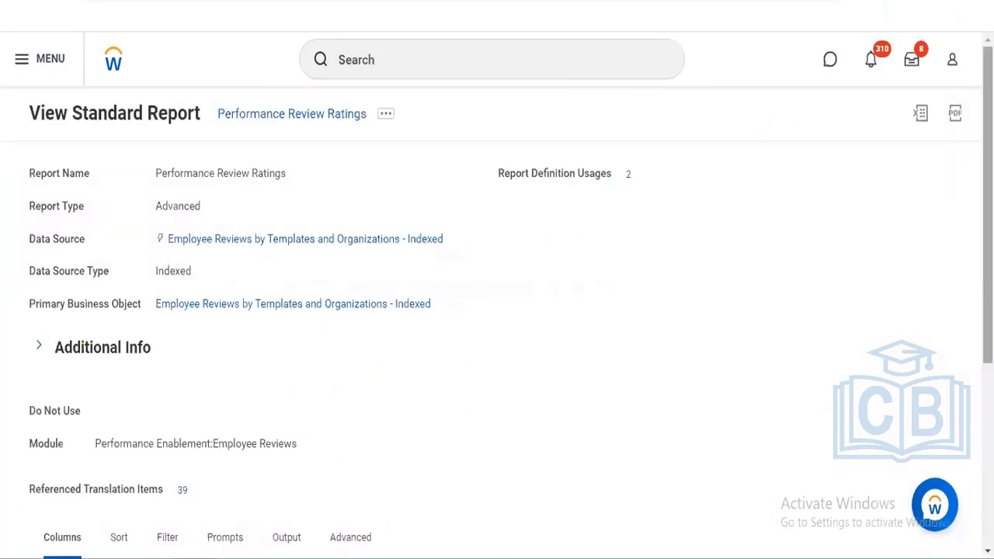
- Review the Columns table, then bring up the report's Standard Report actions: Copy, Run, Schedule
{"action": "scroll", "coordinate": [497, 295], "scroll_direction": "down", "scroll_amount": 3}
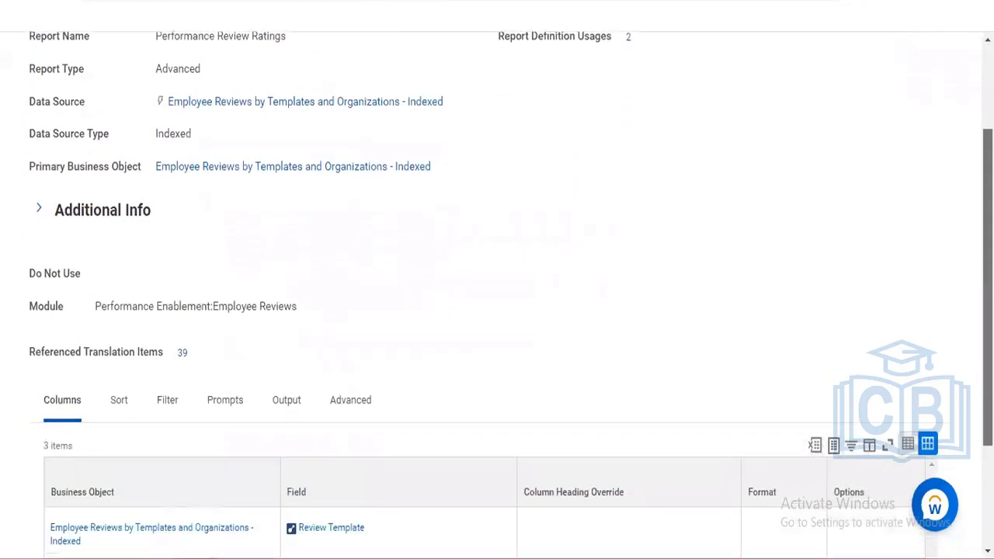
{"action": "scroll", "coordinate": [497, 295], "scroll_direction": "down", "scroll_amount": 2}
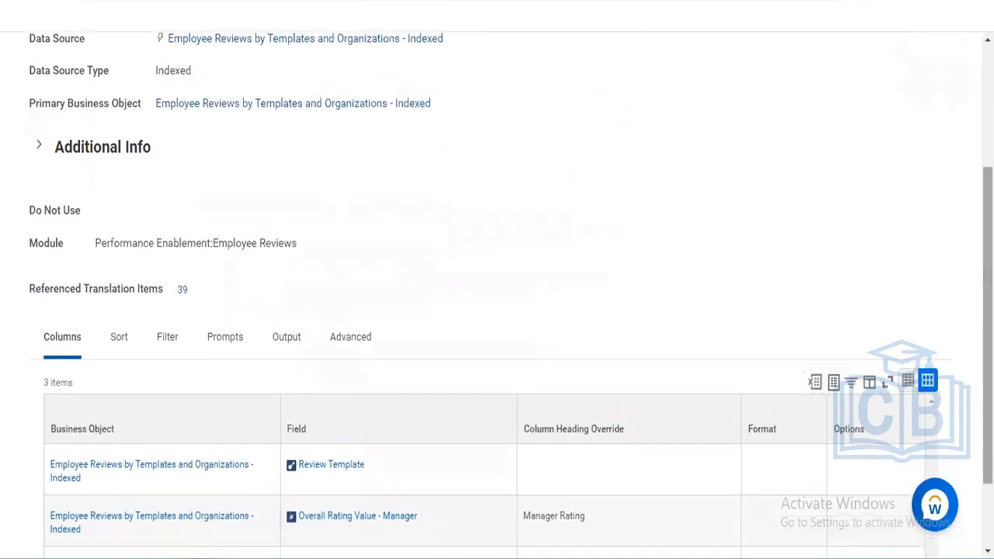
{"action": "scroll", "coordinate": [497, 295], "scroll_direction": "down", "scroll_amount": 2}
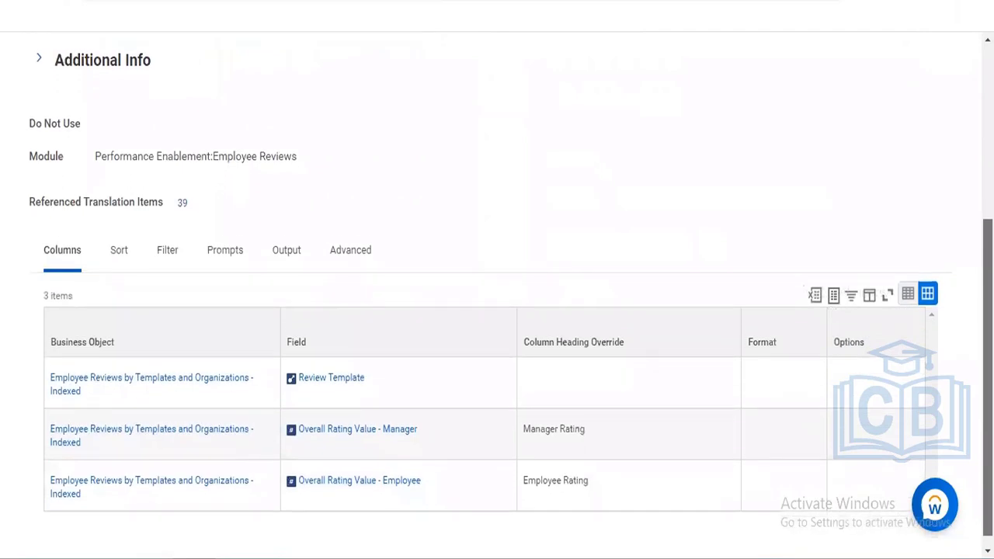
{"action": "scroll", "coordinate": [497, 295], "scroll_direction": "down", "scroll_amount": 1}
{"action": "scroll", "coordinate": [379, 109], "scroll_direction": "up", "scroll_amount": 8}
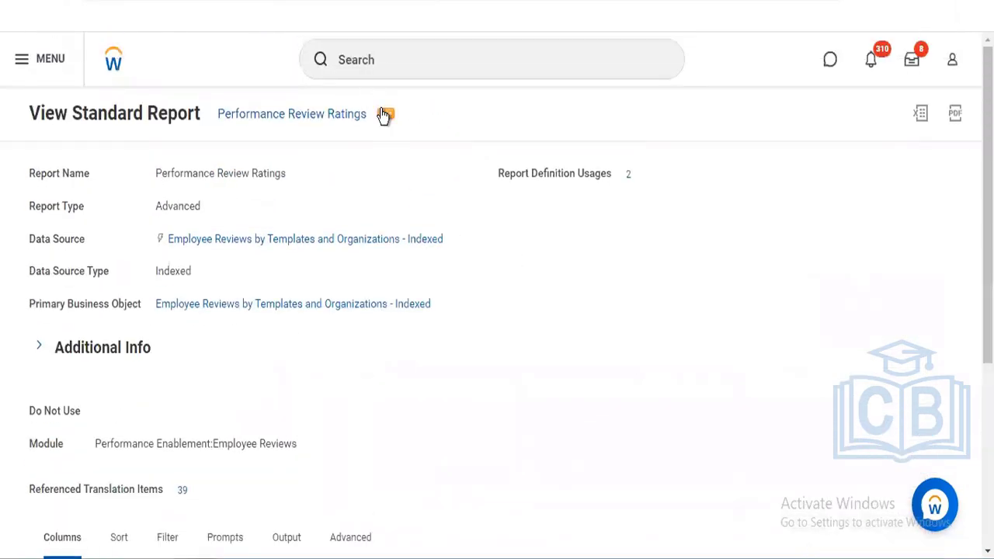
{"action": "left_click", "coordinate": [384, 114]}
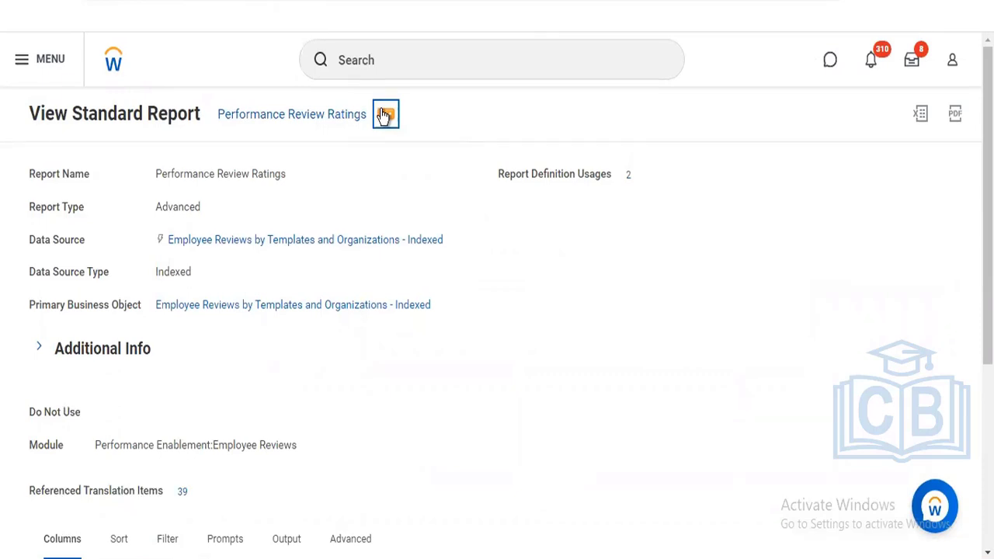
- Run the Performance Review Ratings report and bring up the list of all review templates
{"action": "mouse_move", "coordinate": [455, 162]}
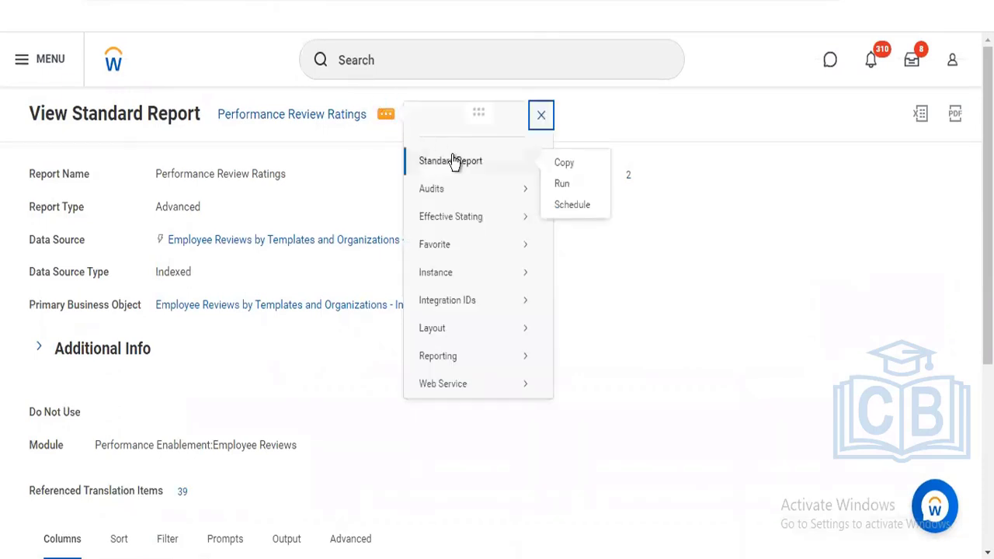
{"action": "left_click", "coordinate": [558, 184]}
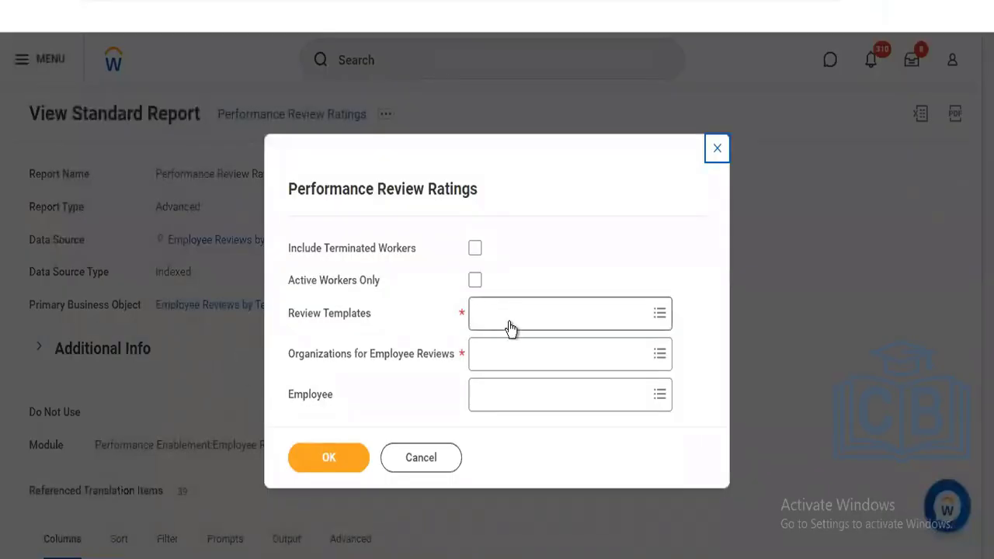
{"action": "left_click", "coordinate": [510, 321]}
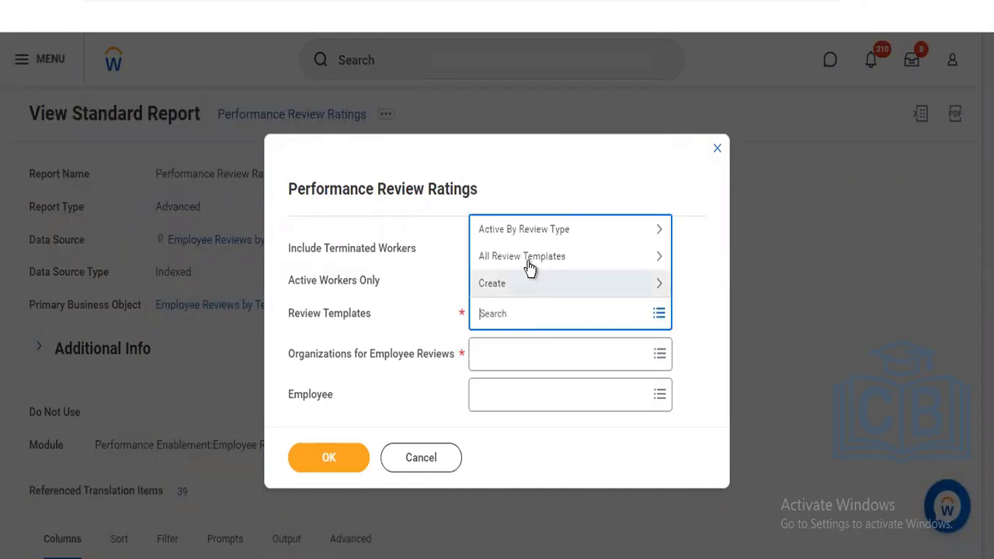
{"action": "left_click", "coordinate": [536, 258]}
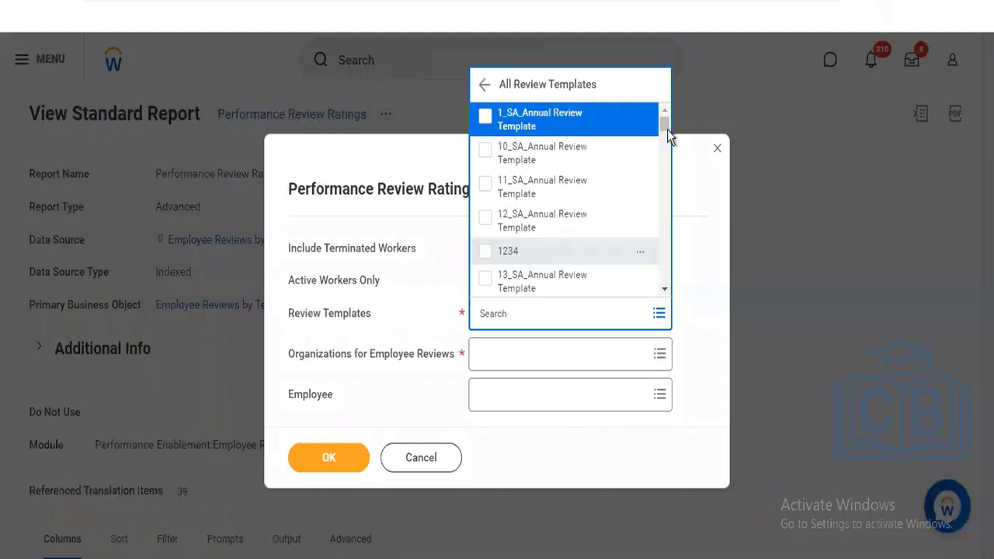
- Select 2015 Performance Appraisal as the review template, then go to the organization prompt
{"action": "left_click_drag", "start_coordinate": [666, 126], "coordinate": [665, 134]}
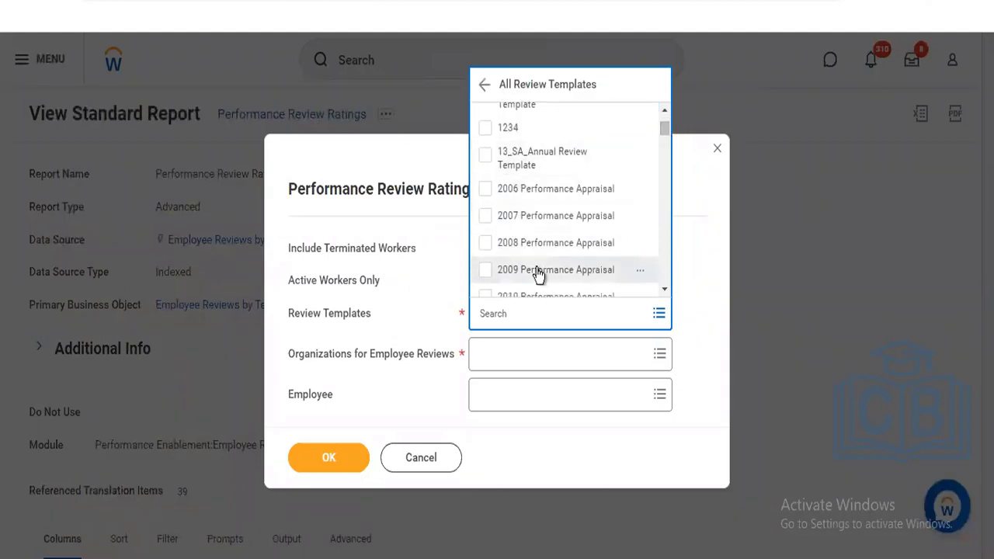
{"action": "left_click", "coordinate": [665, 288]}
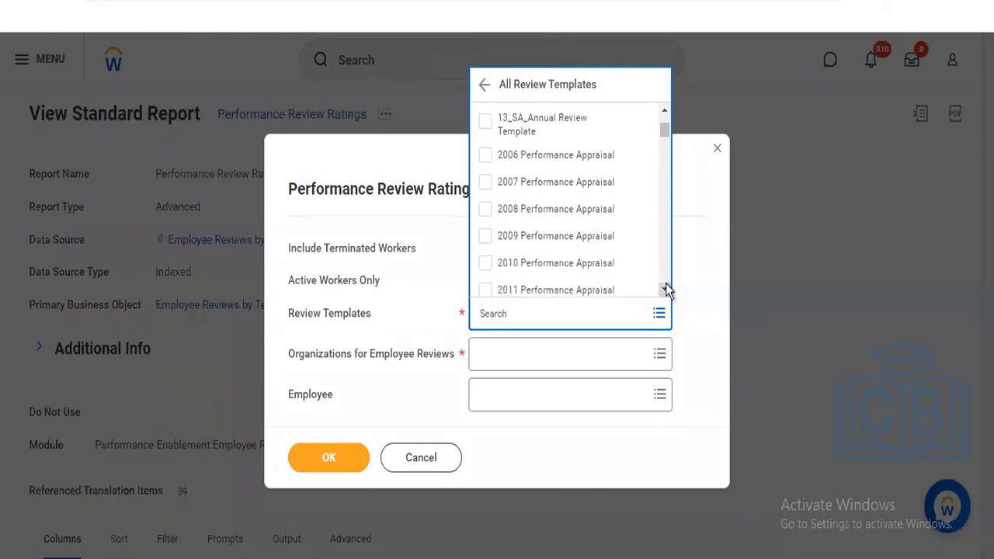
{"action": "left_click", "coordinate": [665, 288]}
{"action": "left_click", "coordinate": [665, 288]}
{"action": "left_click", "coordinate": [665, 288]}
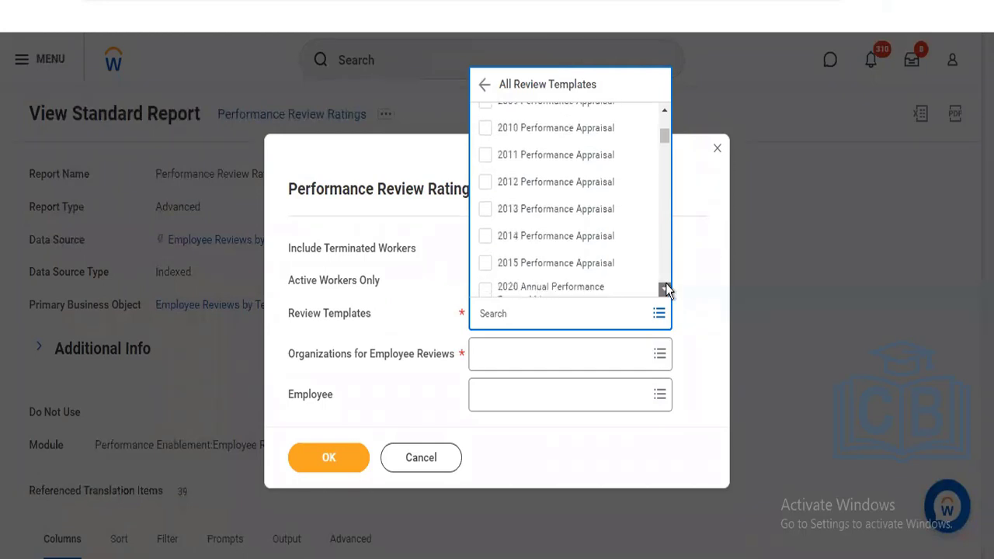
{"action": "scroll", "coordinate": [526, 238], "scroll_direction": "down", "scroll_amount": 2}
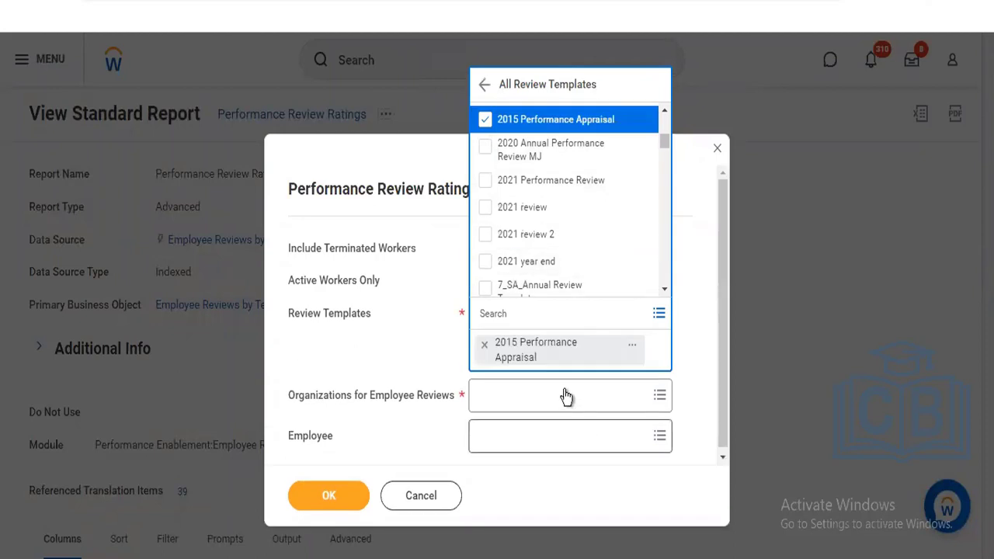
{"action": "left_click", "coordinate": [566, 396]}
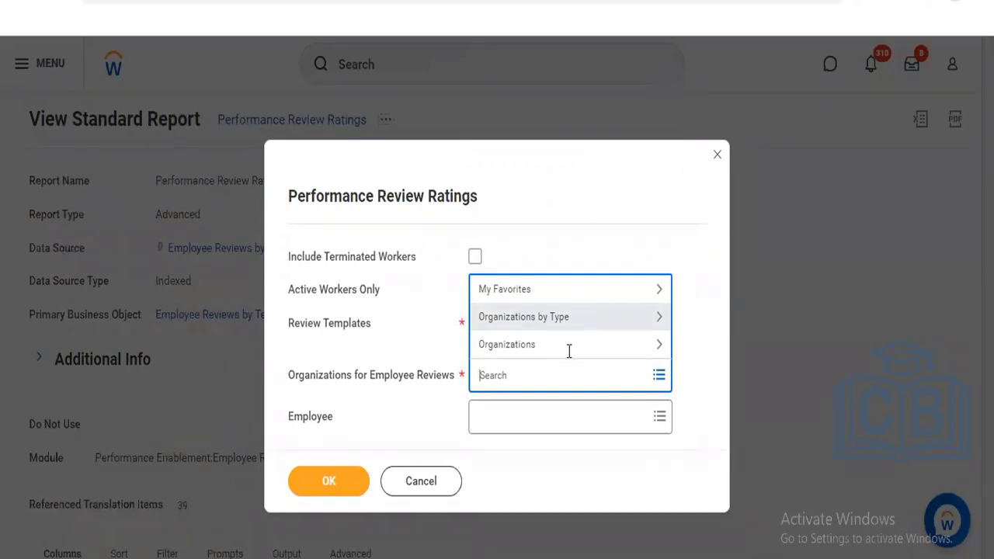
- Search the organization prompt by a manager's name
{"action": "left_click", "coordinate": [567, 318]}
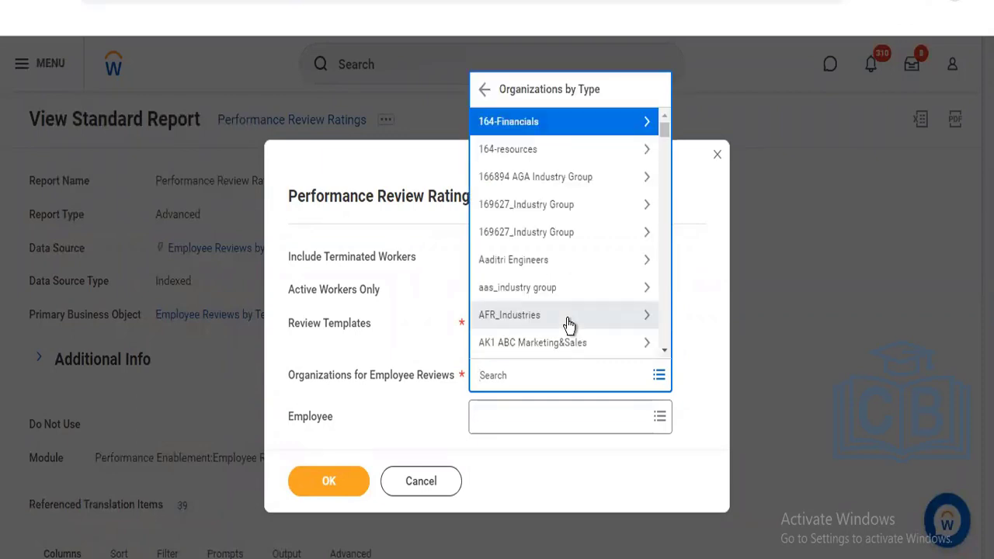
{"action": "left_click", "coordinate": [512, 378]}
{"action": "type", "text": "Id"}
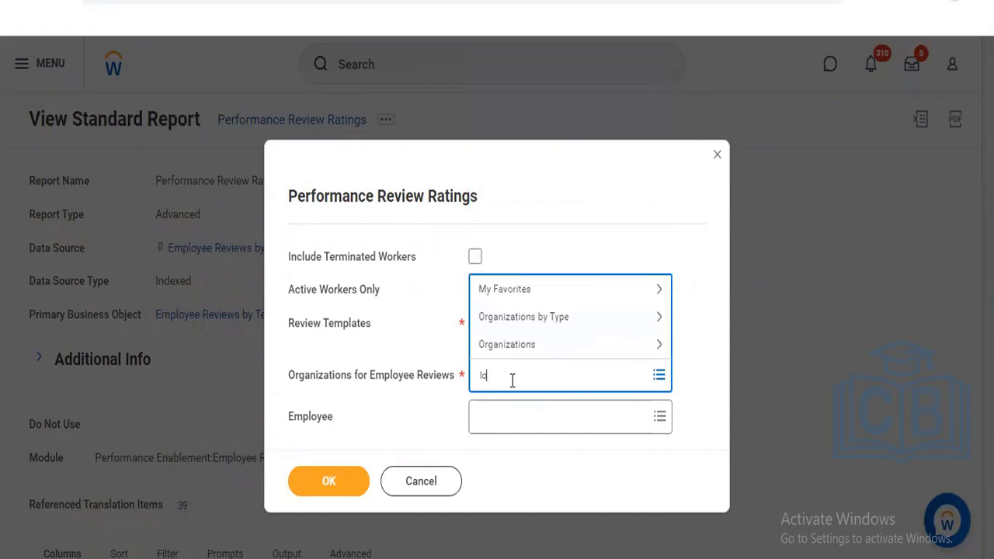
{"action": "type", "text": "gan mcneil"}
{"action": "key", "text": "Return"}
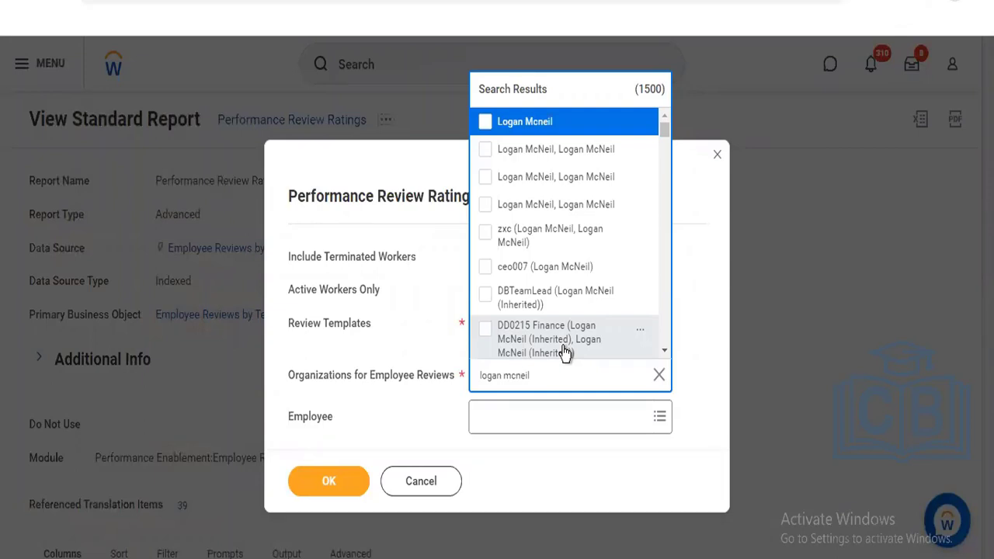
- Narrow the search with 'global modern services', choose 3000 Global Modern Services, and submit the run
{"action": "left_click", "coordinate": [480, 377]}
{"action": "type", "text": "glob"}
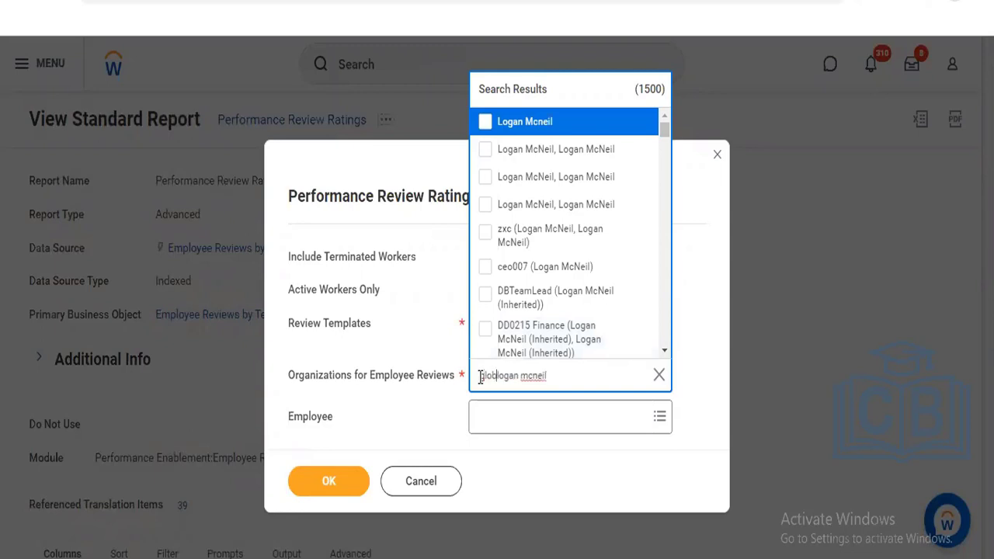
{"action": "type", "text": "al modern services"}
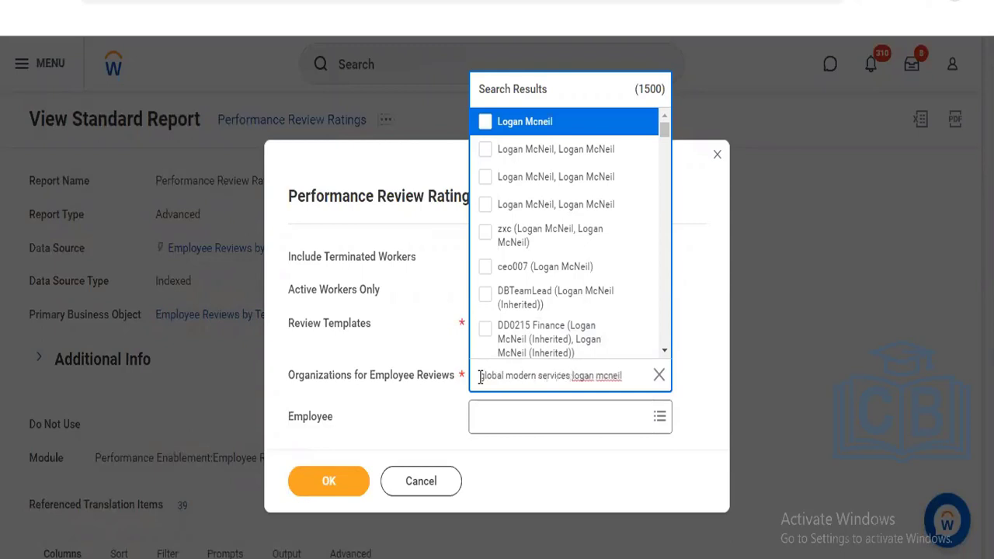
{"action": "key", "text": "Return"}
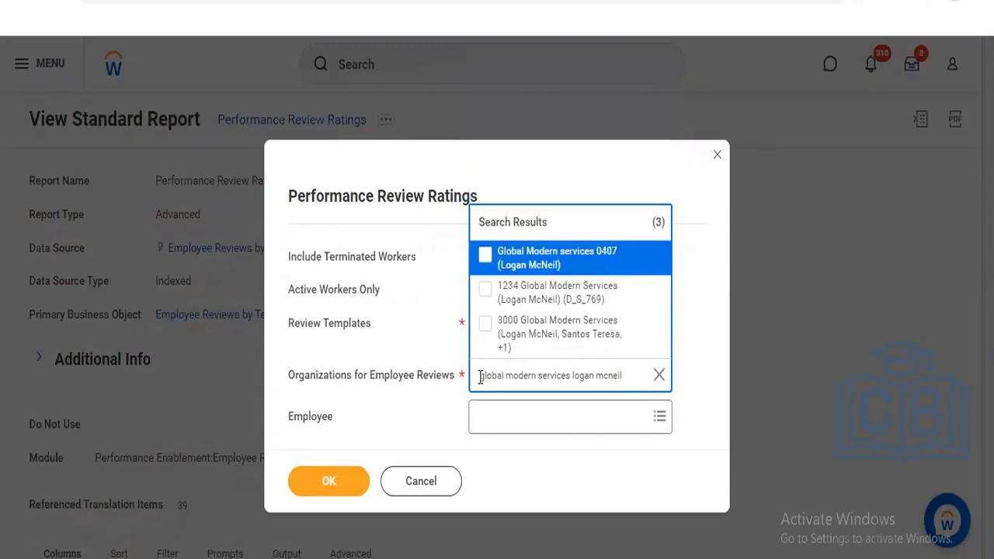
{"action": "left_click", "coordinate": [485, 336]}
{"action": "left_click", "coordinate": [381, 353]}
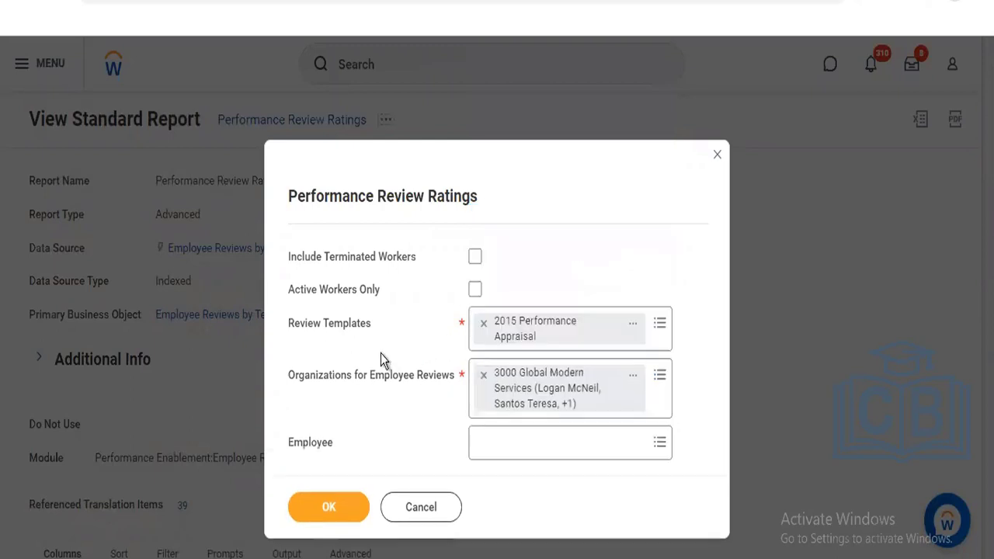
{"action": "left_click", "coordinate": [305, 509]}
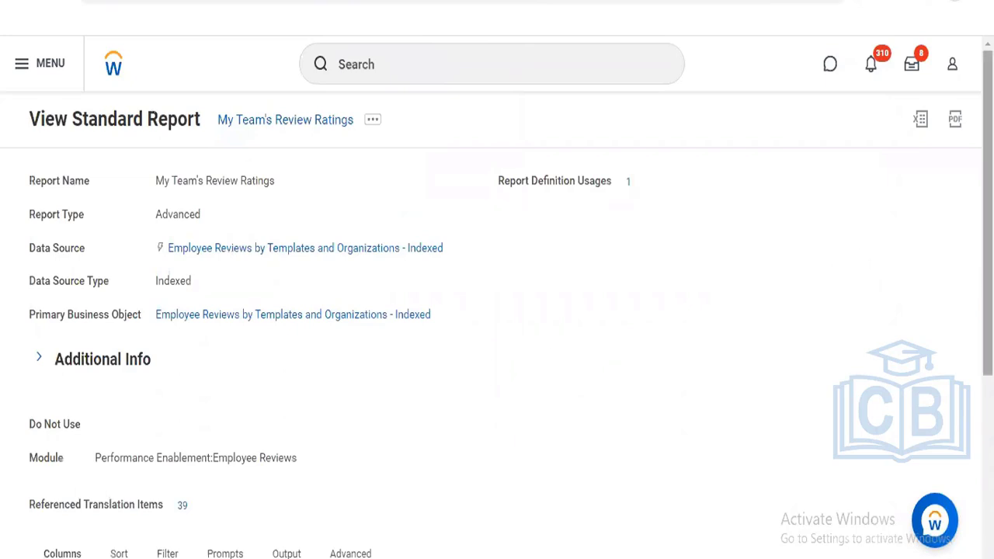
- Review the Columns table of My Team's Review Ratings and show the report's related actions
{"action": "scroll", "coordinate": [857, 252], "scroll_direction": "down", "scroll_amount": 2}
{"action": "scroll", "coordinate": [497, 311], "scroll_direction": "down", "scroll_amount": 2}
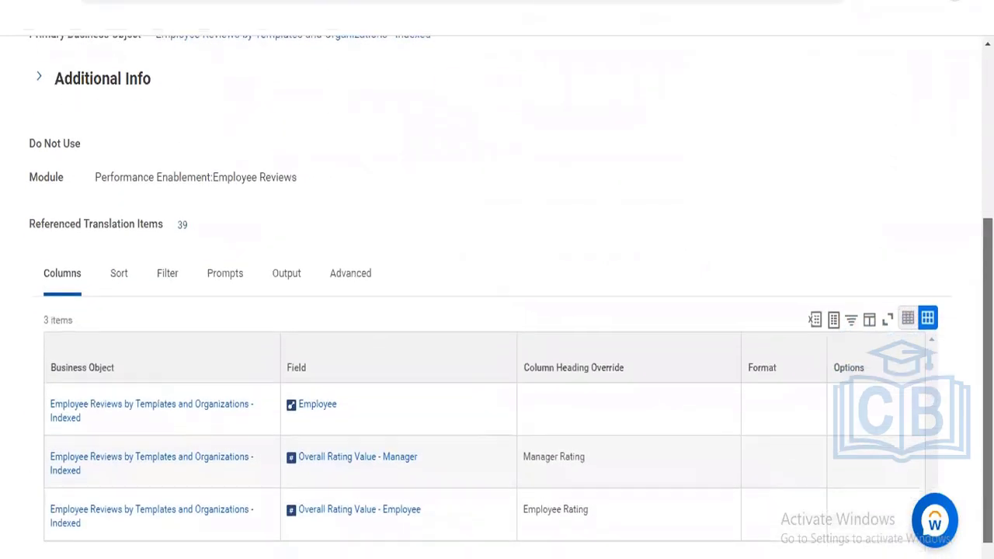
{"action": "scroll", "coordinate": [790, 235], "scroll_direction": "up", "scroll_amount": 4}
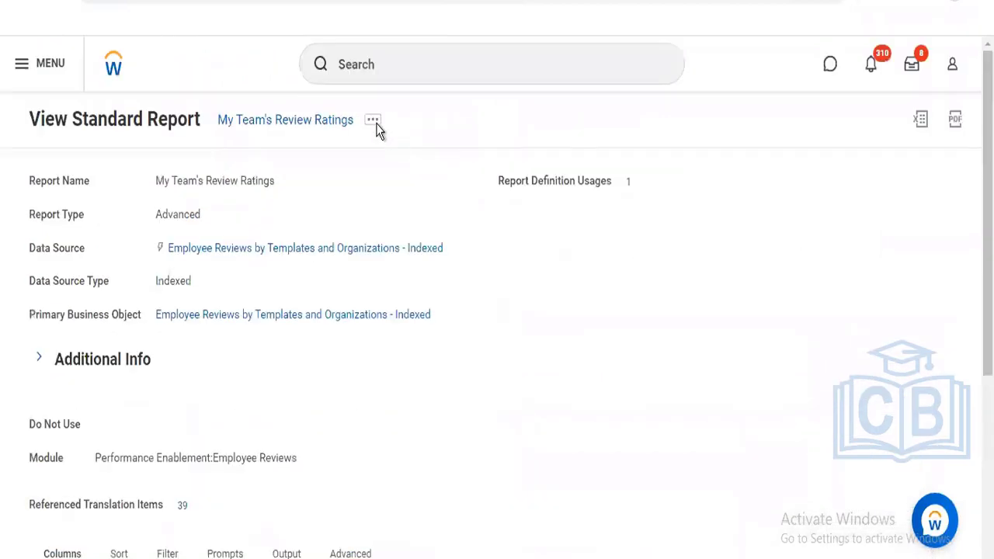
{"action": "left_click", "coordinate": [373, 121]}
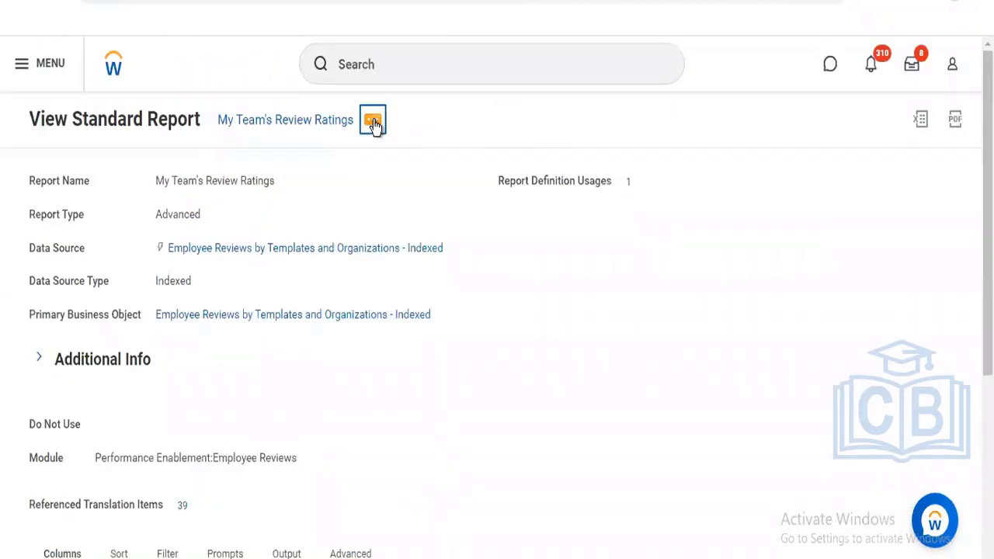
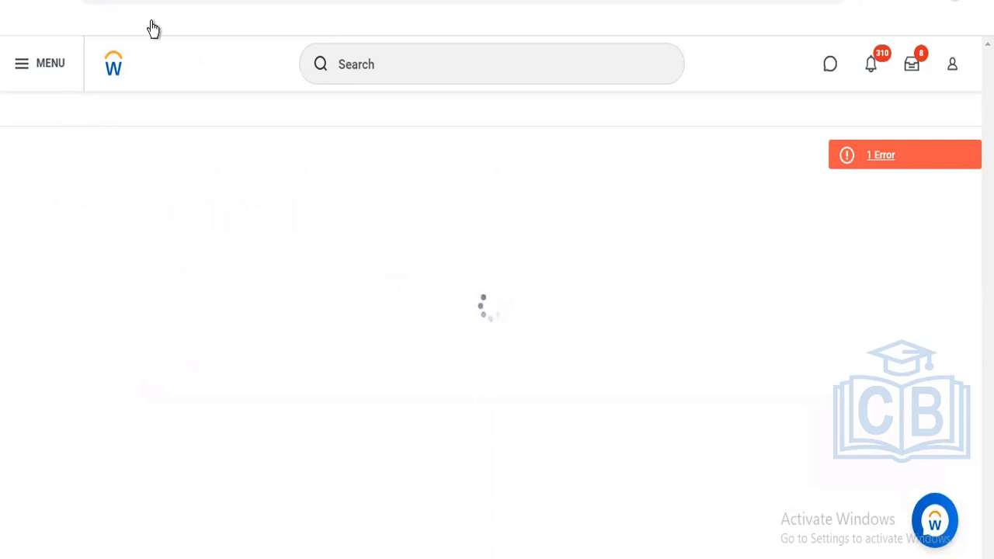
- Leave the stalled error page by returning to the Workday home page through the logo
{"action": "left_click", "coordinate": [113, 74]}
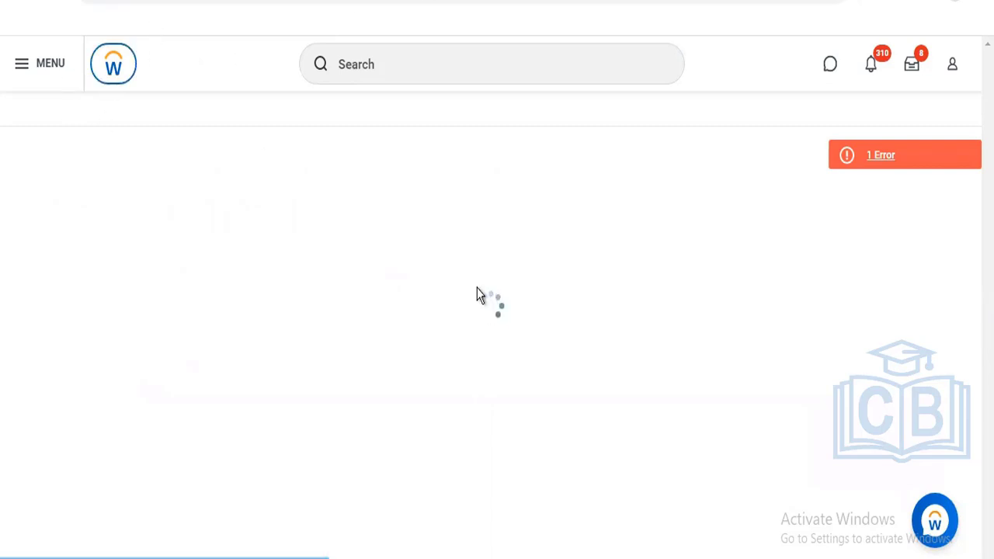